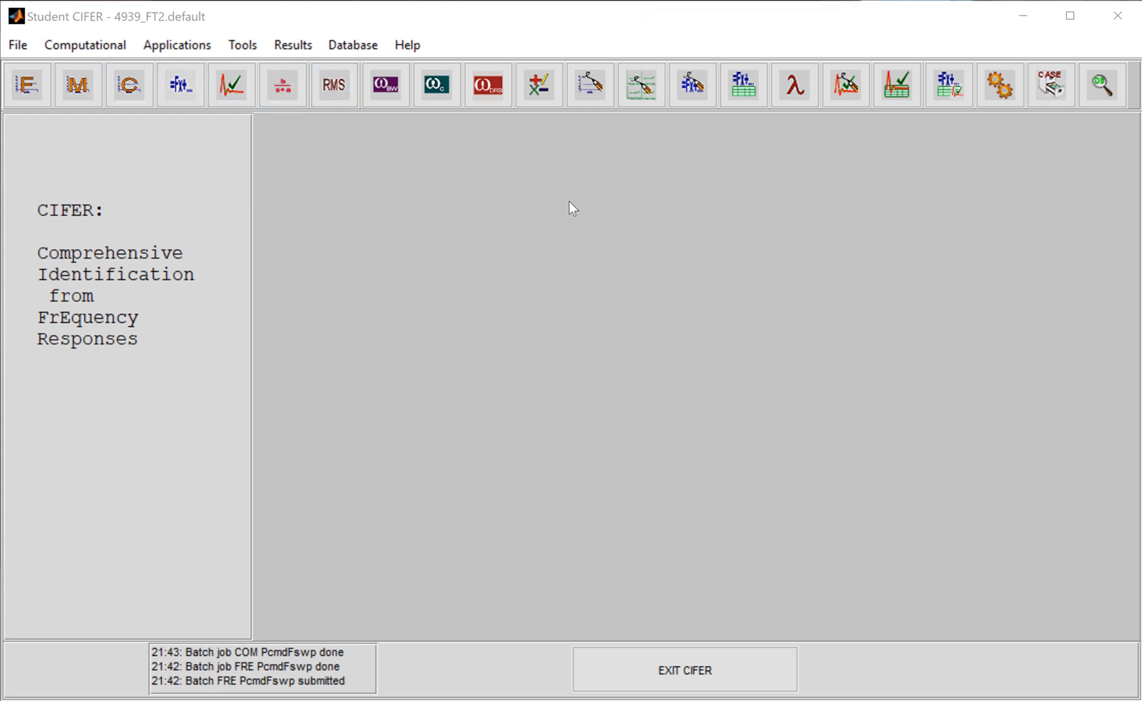
Load the existing case PcmdFswp in FRESPID and proceed to its case setup.
{"action": "left_click", "coordinate": [26, 84]}
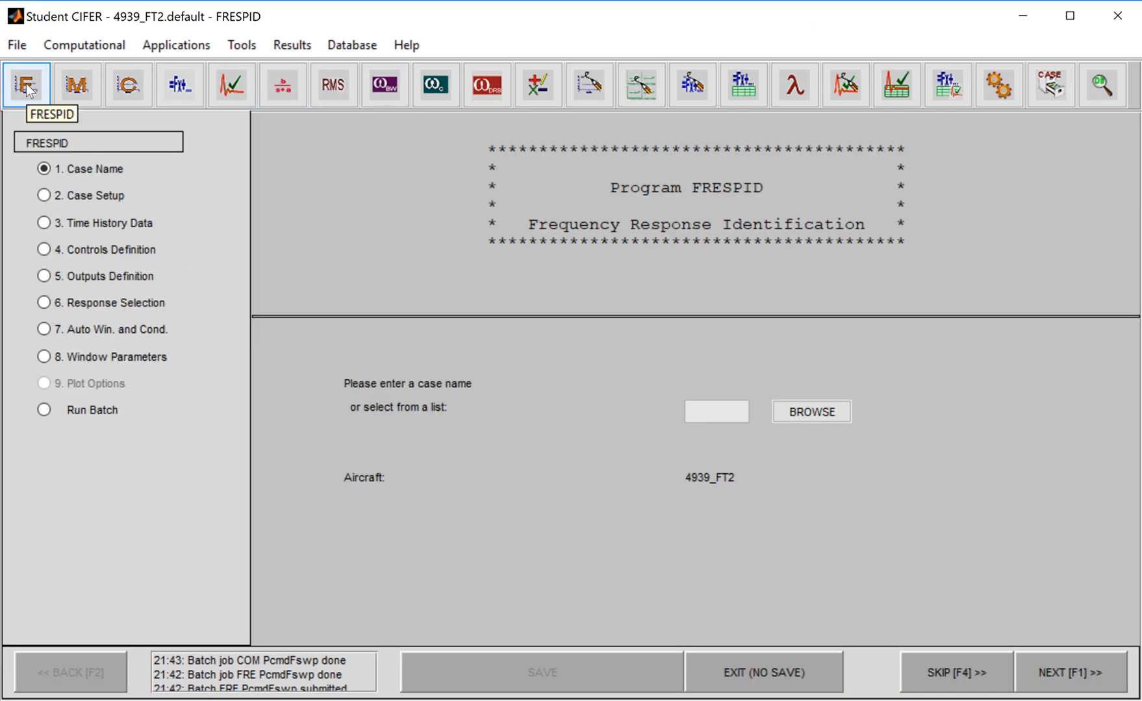
{"action": "left_click", "coordinate": [839, 418]}
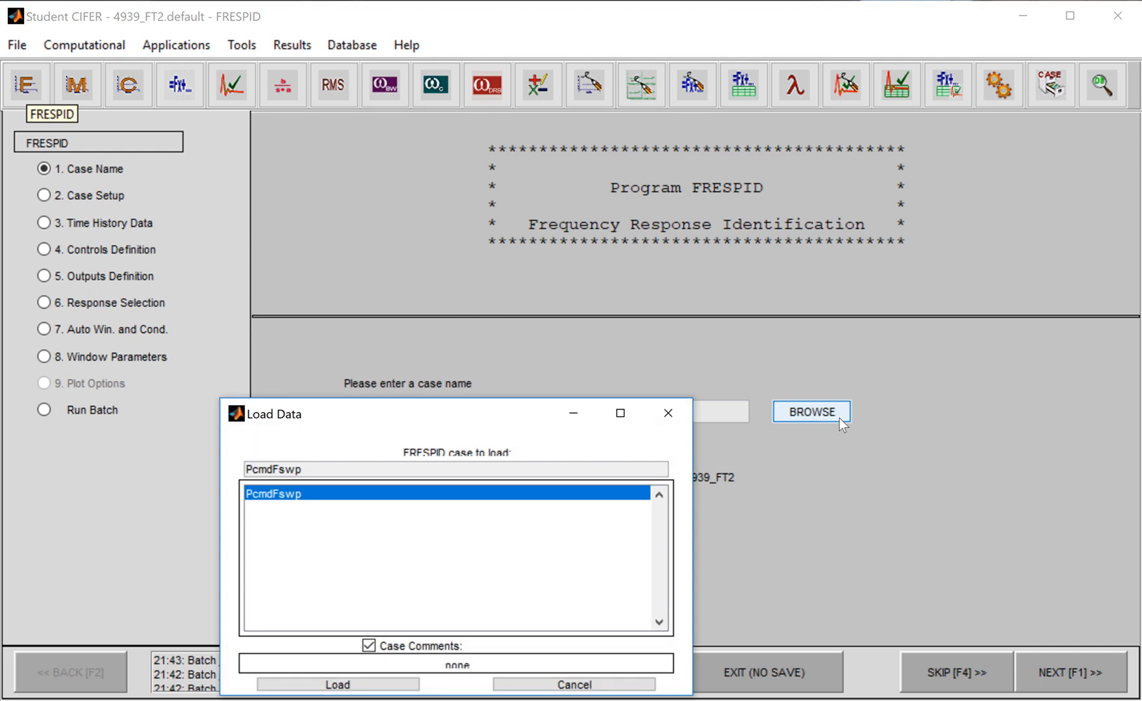
{"action": "double_click", "coordinate": [286, 496]}
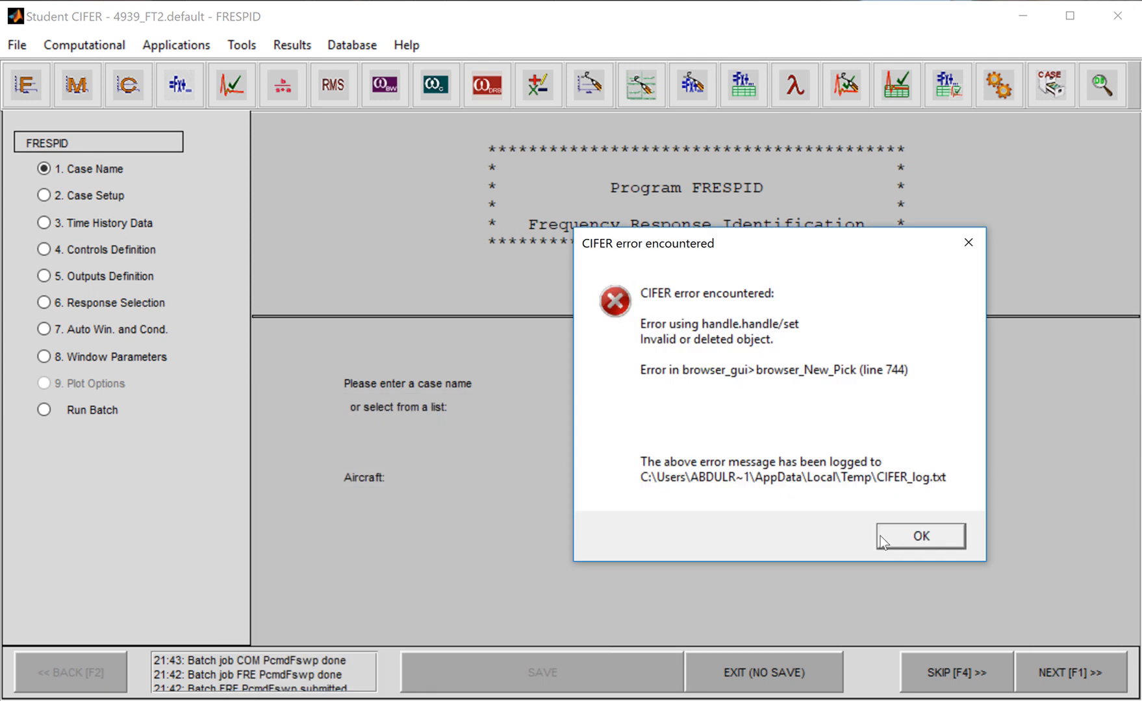
{"action": "left_click", "coordinate": [914, 542]}
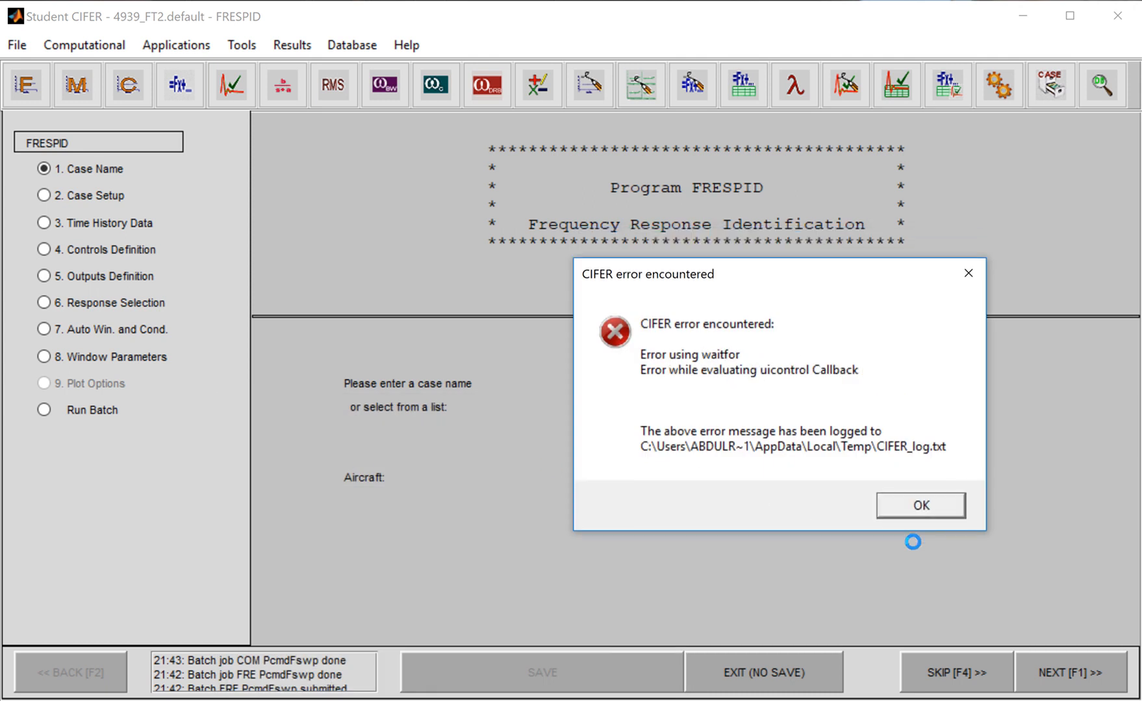
{"action": "left_click", "coordinate": [923, 508]}
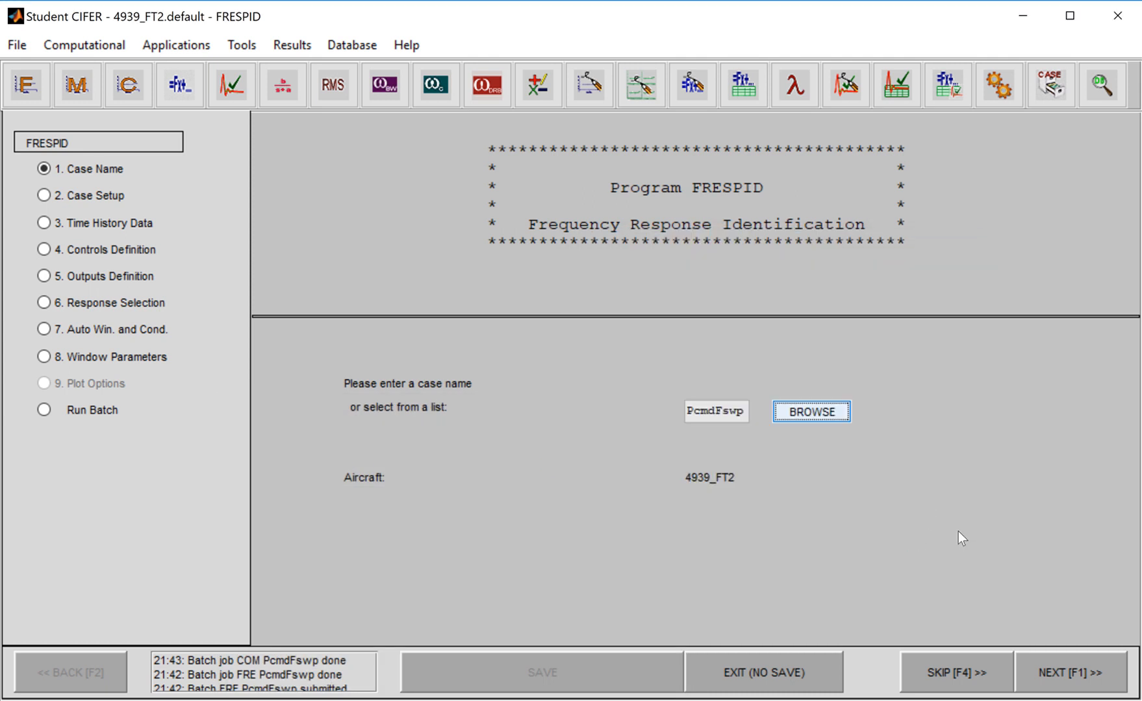
{"action": "left_click", "coordinate": [1077, 672]}
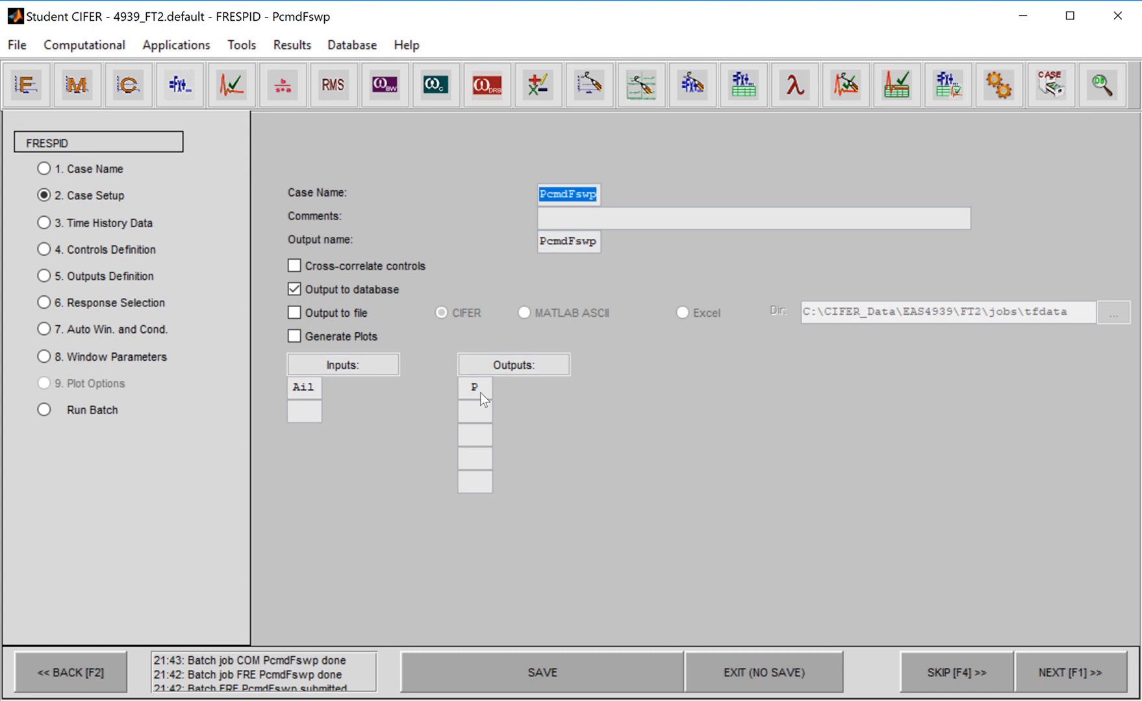
Plot the Ail and P channel time histories from FT2_T4_Pcmd_Fswp_1.mat, closing each plot after viewing it.
{"action": "left_click", "coordinate": [1056, 690]}
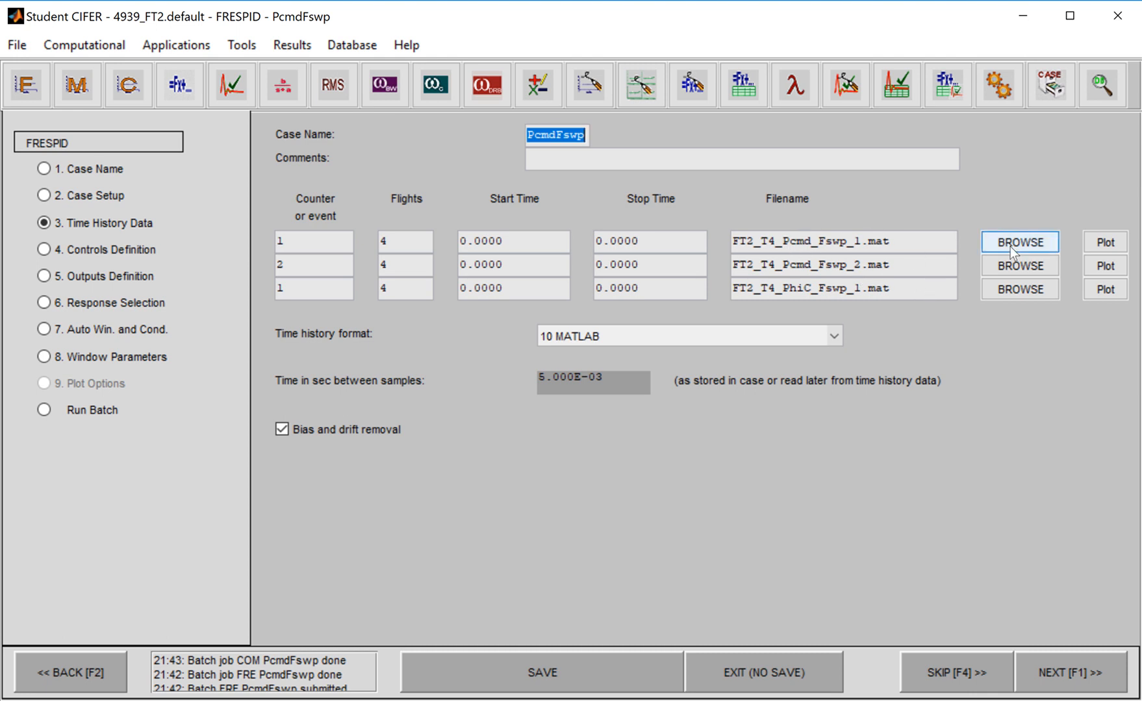
{"action": "left_click", "coordinate": [1120, 242]}
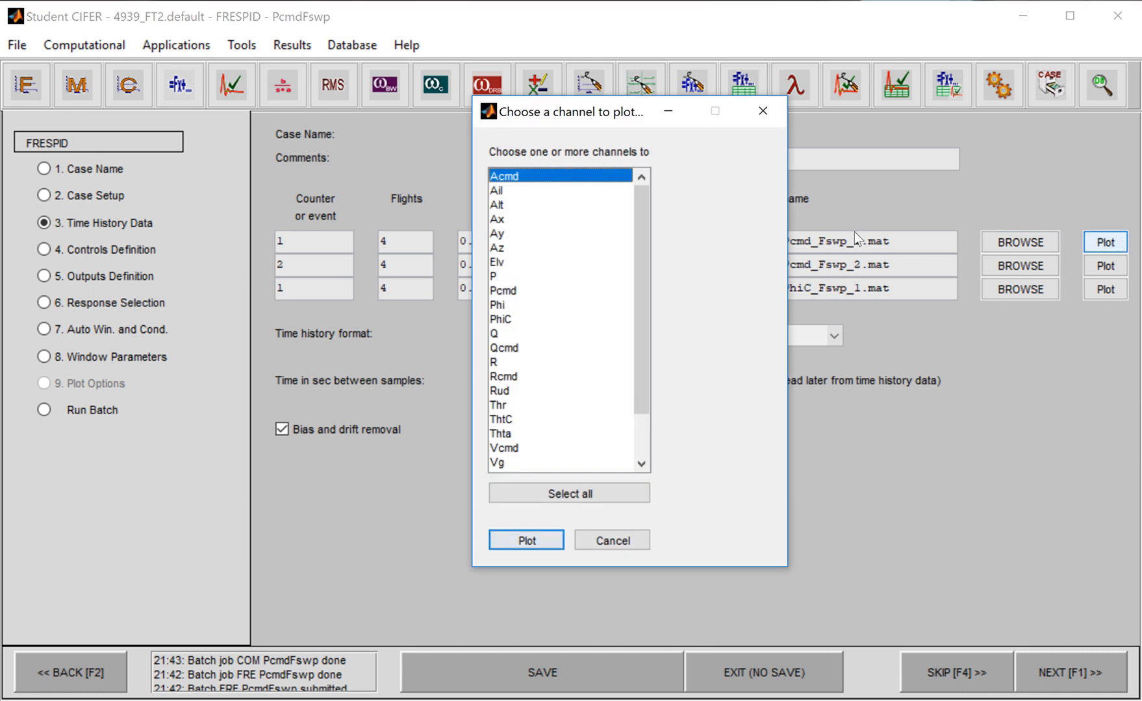
{"action": "double_click", "coordinate": [504, 193]}
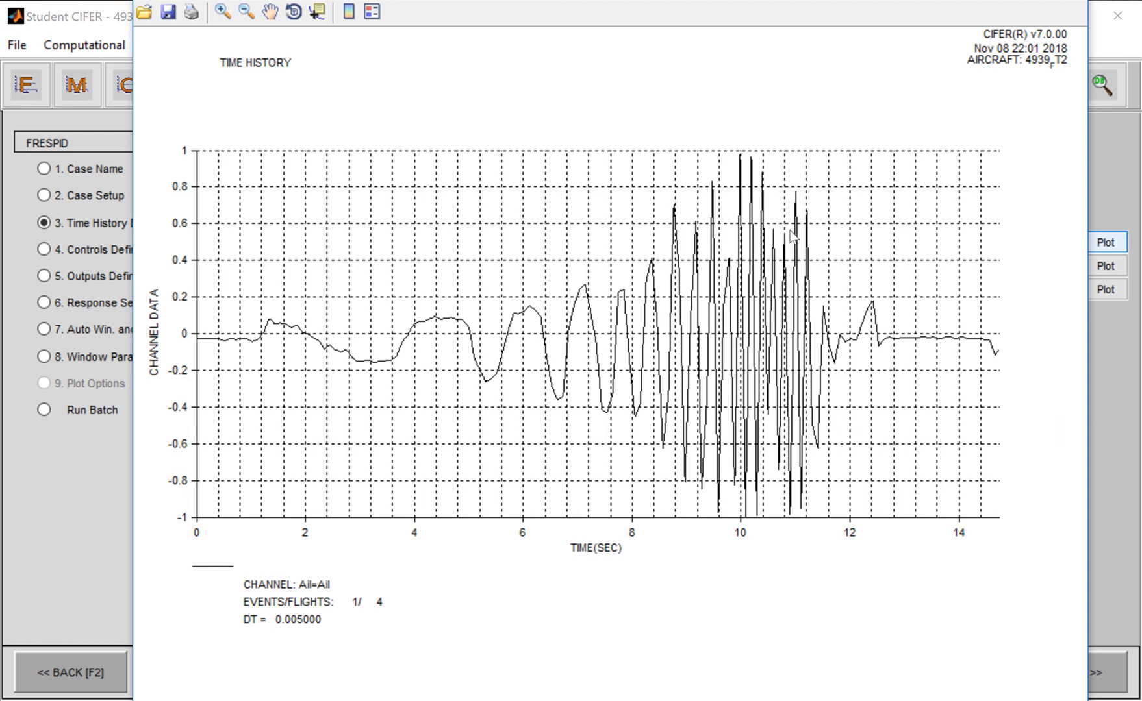
{"action": "left_click", "coordinate": [1065, 0]}
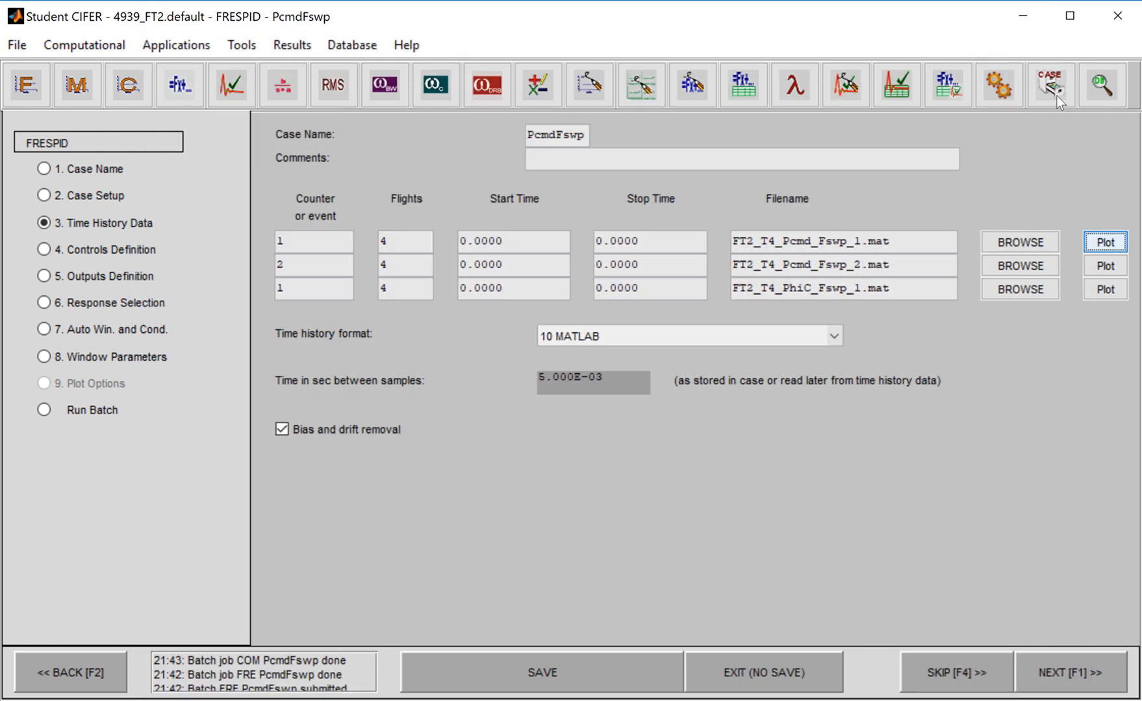
{"action": "left_click", "coordinate": [1105, 241]}
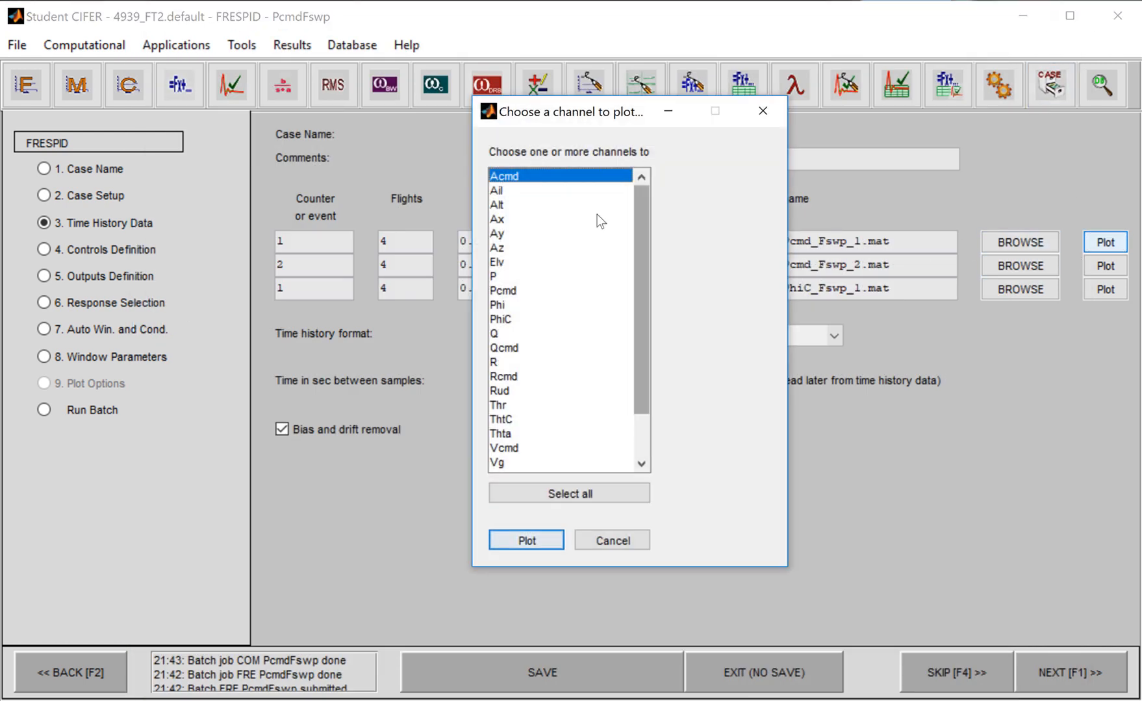
{"action": "double_click", "coordinate": [498, 274]}
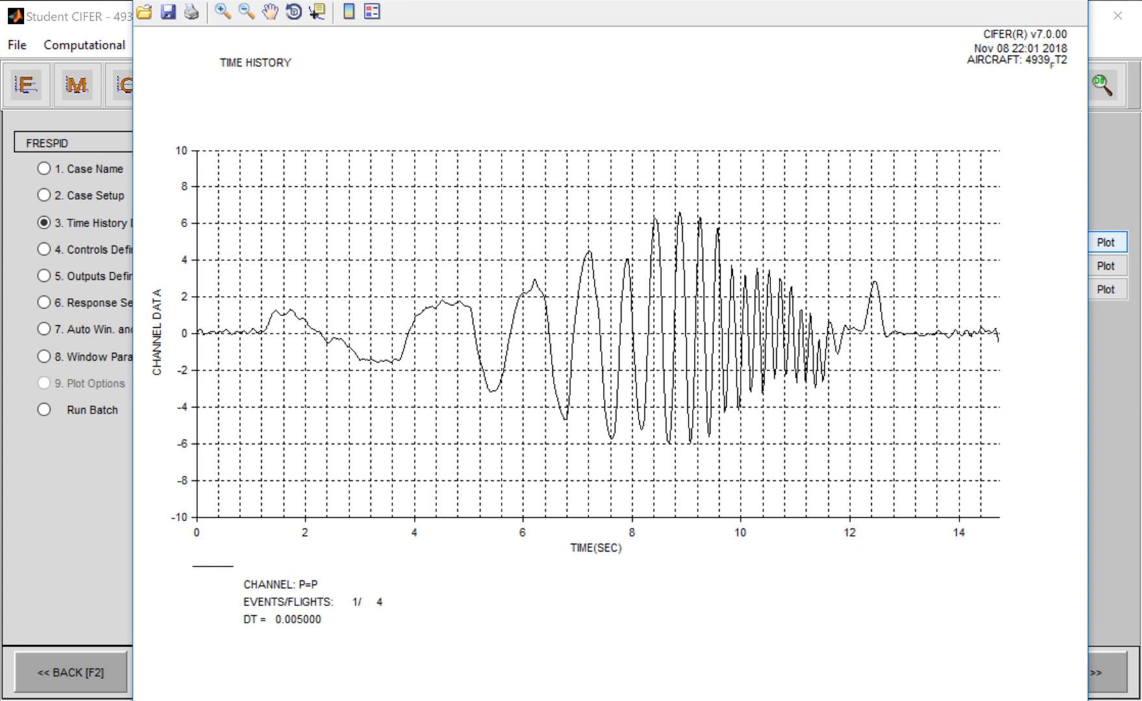
{"action": "left_click", "coordinate": [1066, 0]}
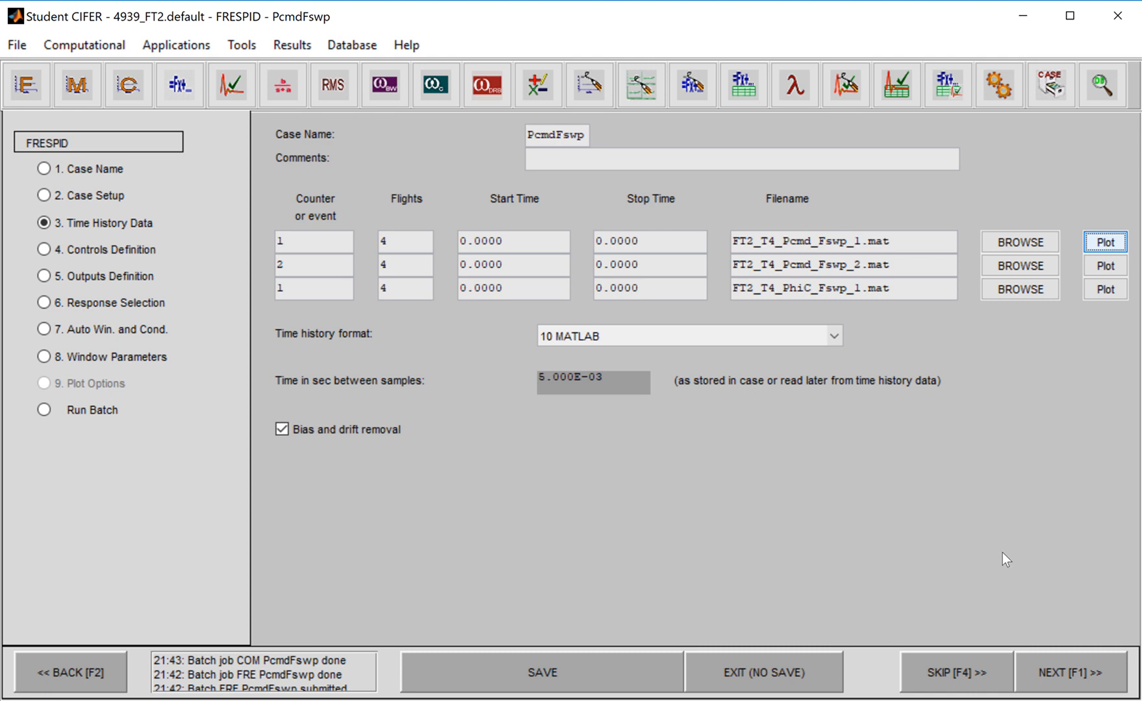
In the controls definition, assign the Ail channel to the Ail control.
{"action": "left_click", "coordinate": [1081, 664]}
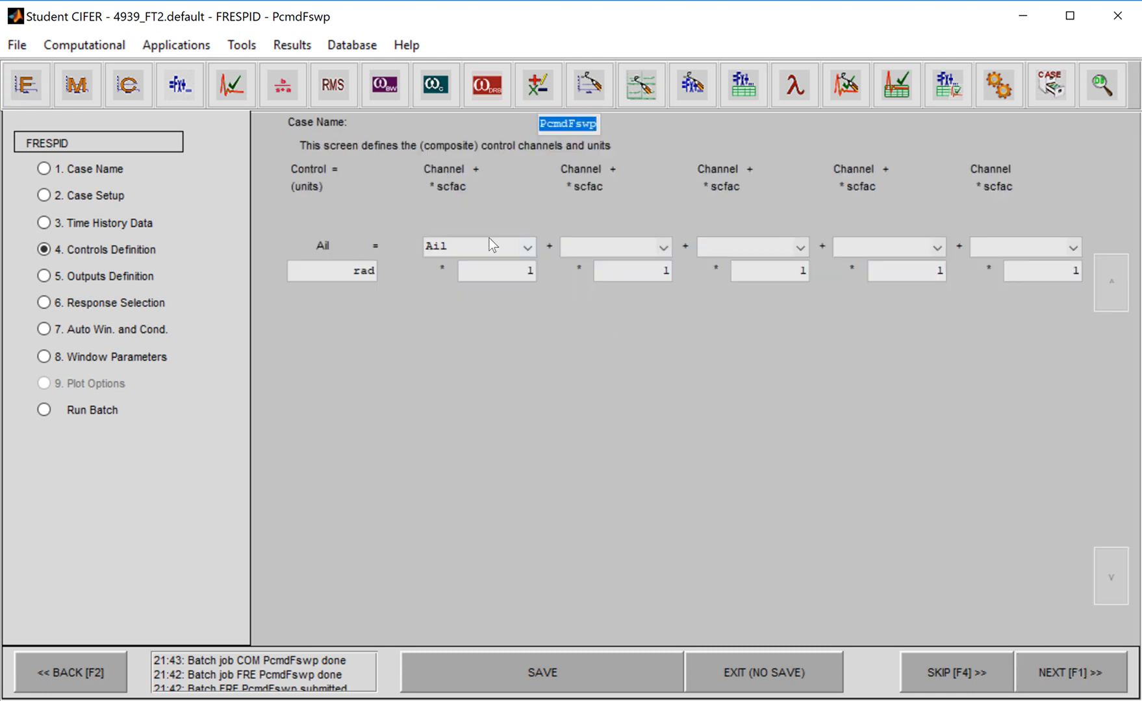
{"action": "left_click", "coordinate": [523, 260]}
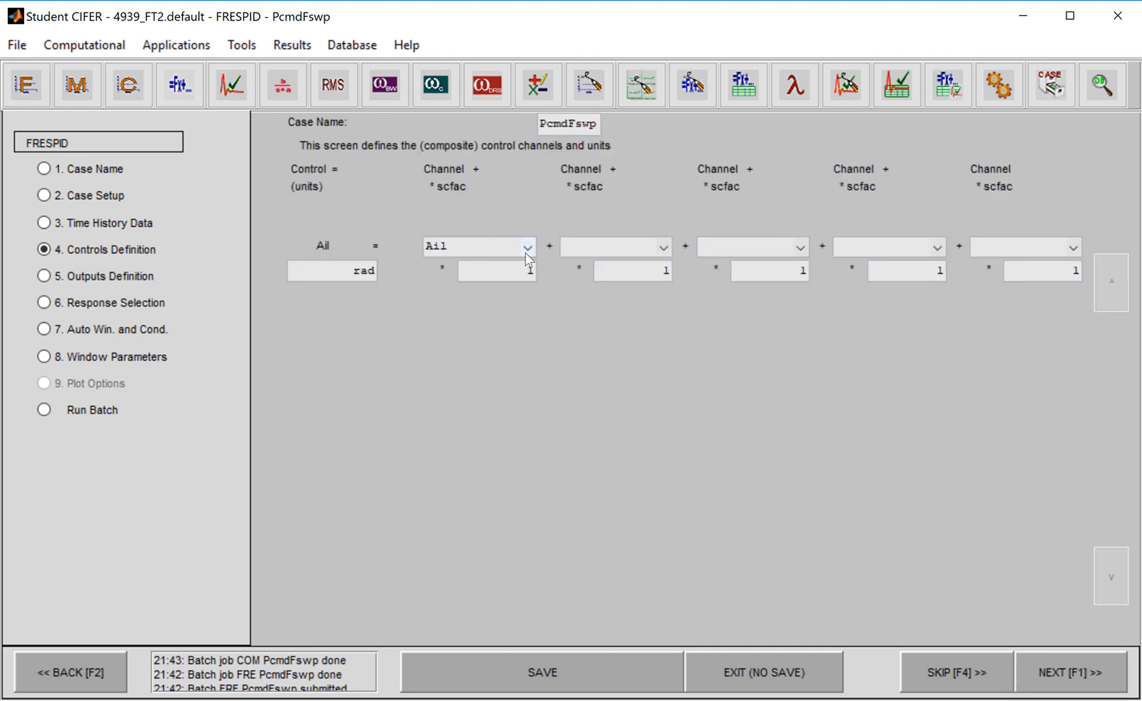
{"action": "left_click", "coordinate": [526, 250]}
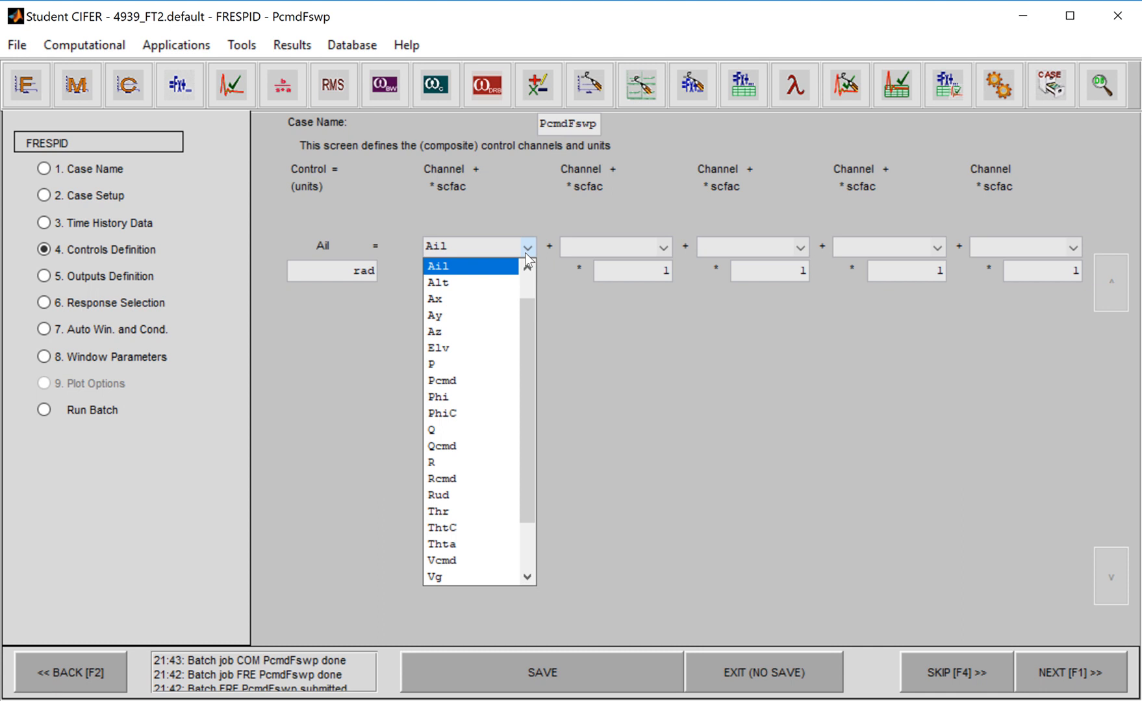
{"action": "left_click", "coordinate": [490, 270]}
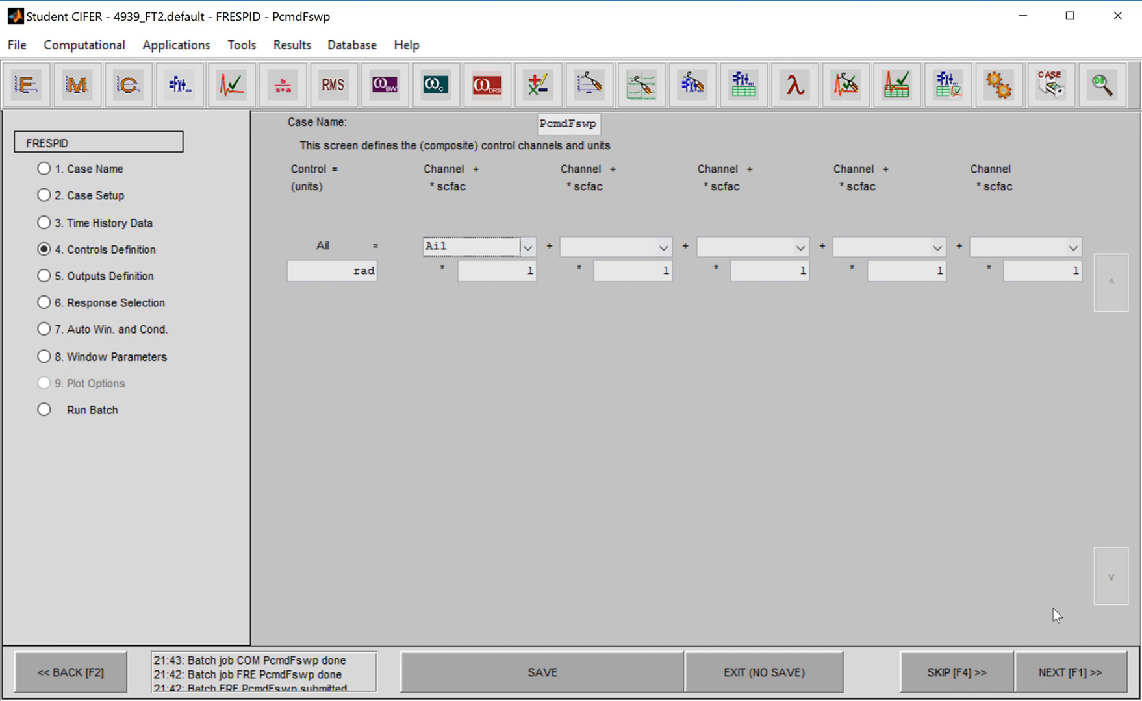
In the outputs definition, assign the P channel to the P output.
{"action": "left_click", "coordinate": [1076, 673]}
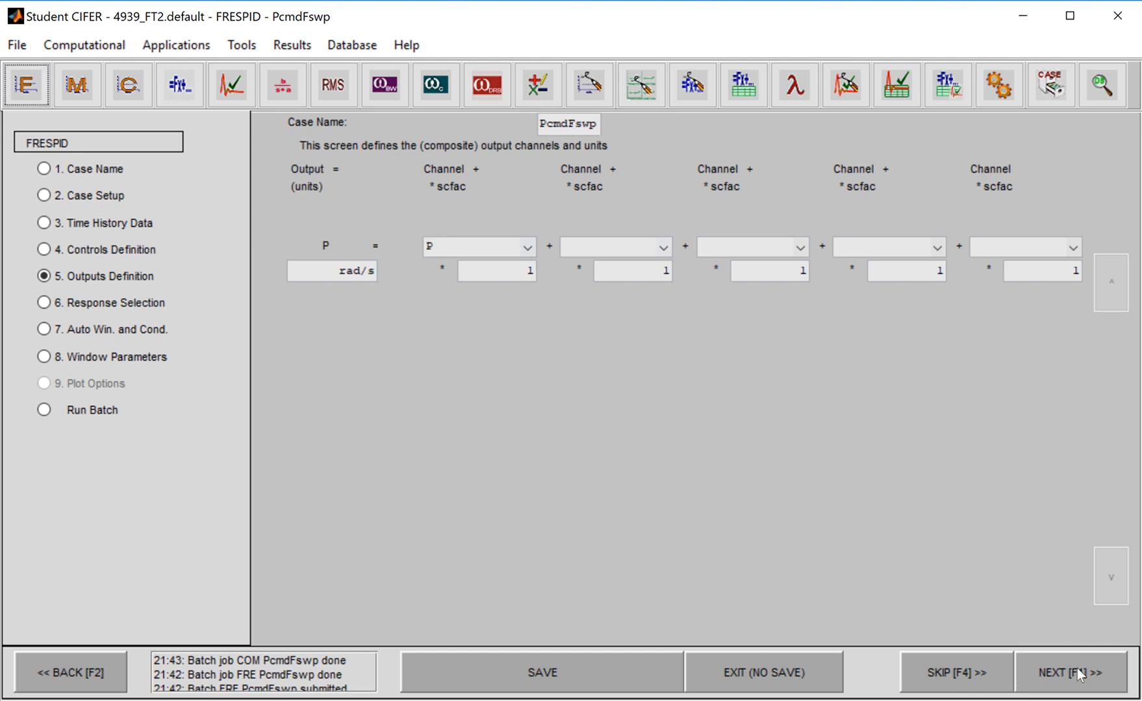
{"action": "left_click", "coordinate": [461, 246]}
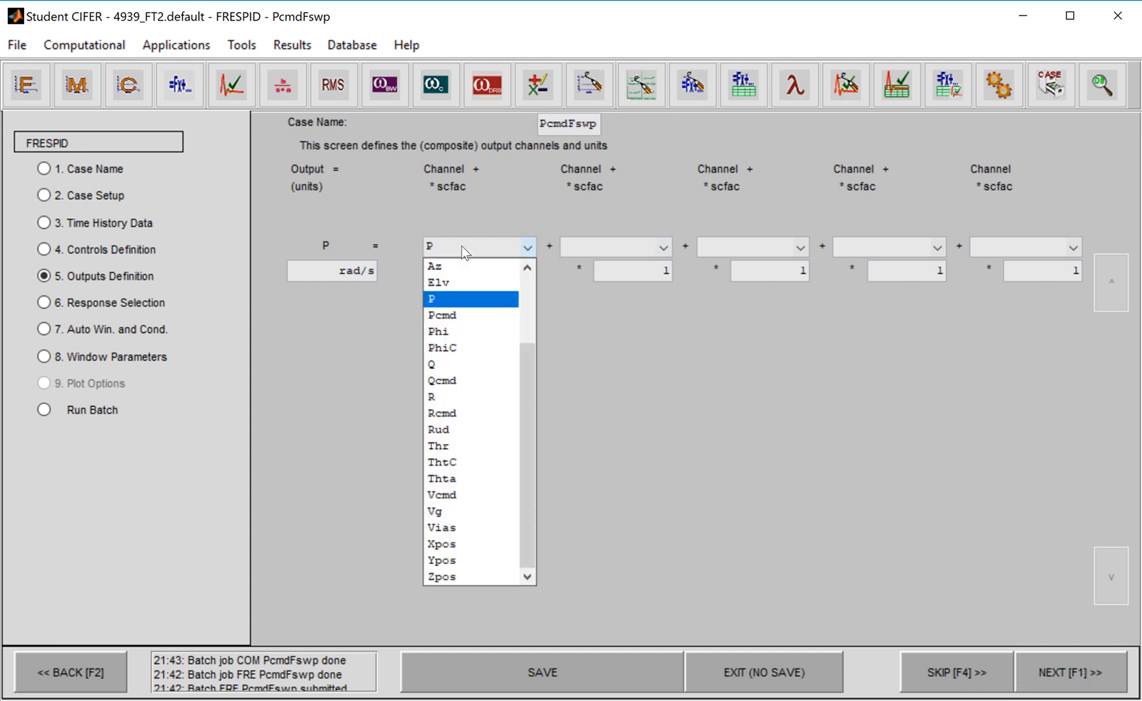
{"action": "left_click", "coordinate": [461, 299]}
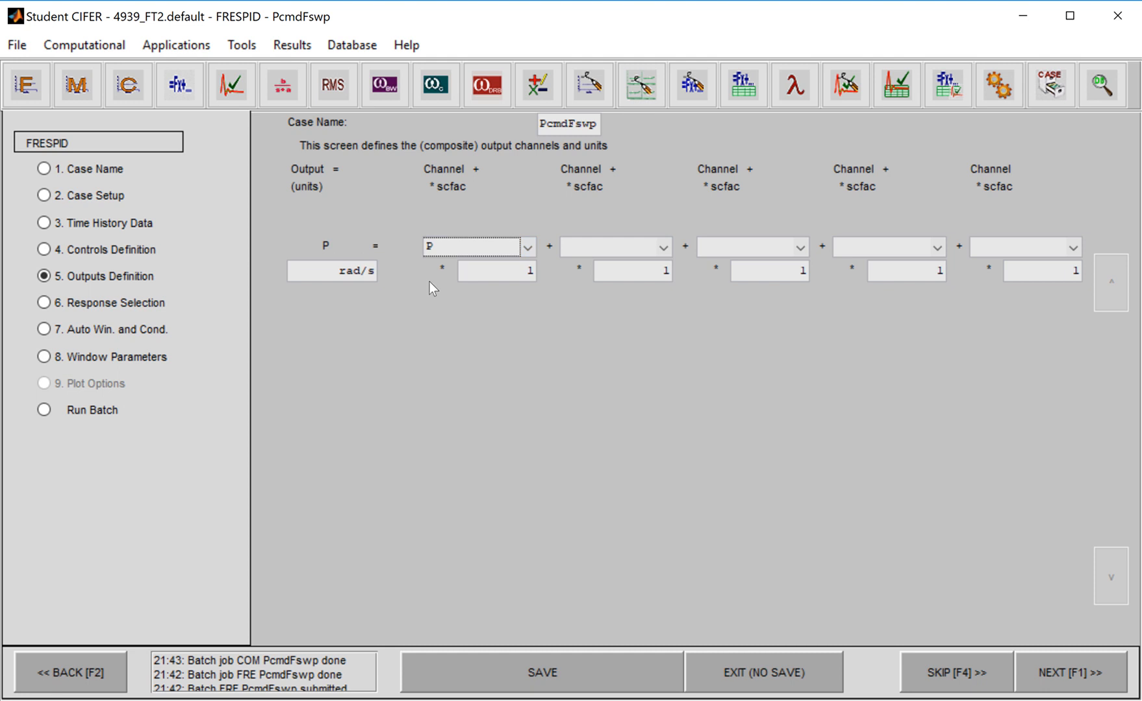
Include all input-output pairs in the response selection.
{"action": "left_click", "coordinate": [1090, 682]}
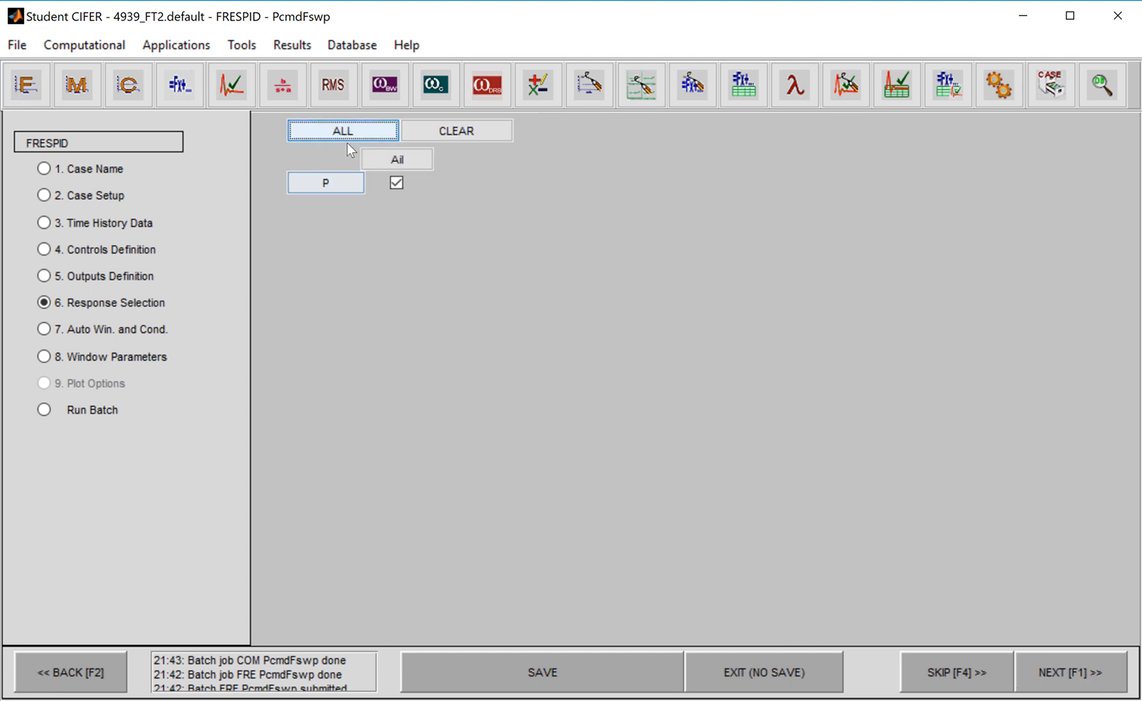
{"action": "left_click", "coordinate": [350, 133]}
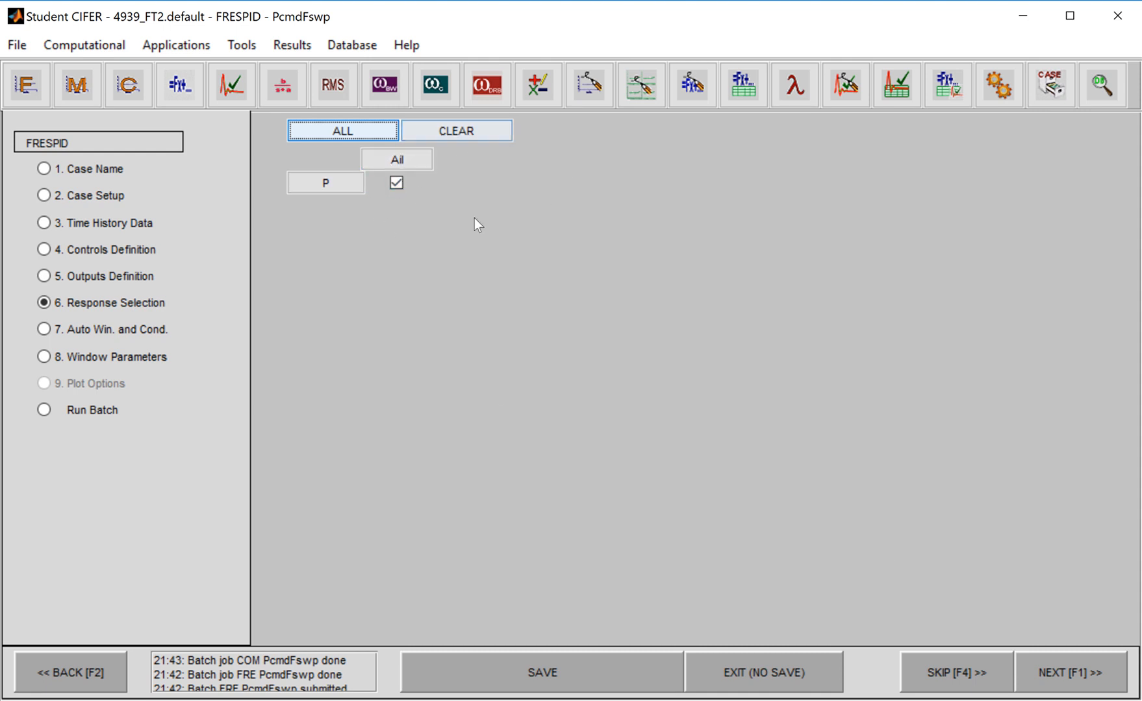
Pass over the automatic windowing and conditioning settings, adjust the parameters of windows A to E, and proceed to the batch run page.
{"action": "left_click", "coordinate": [1093, 692]}
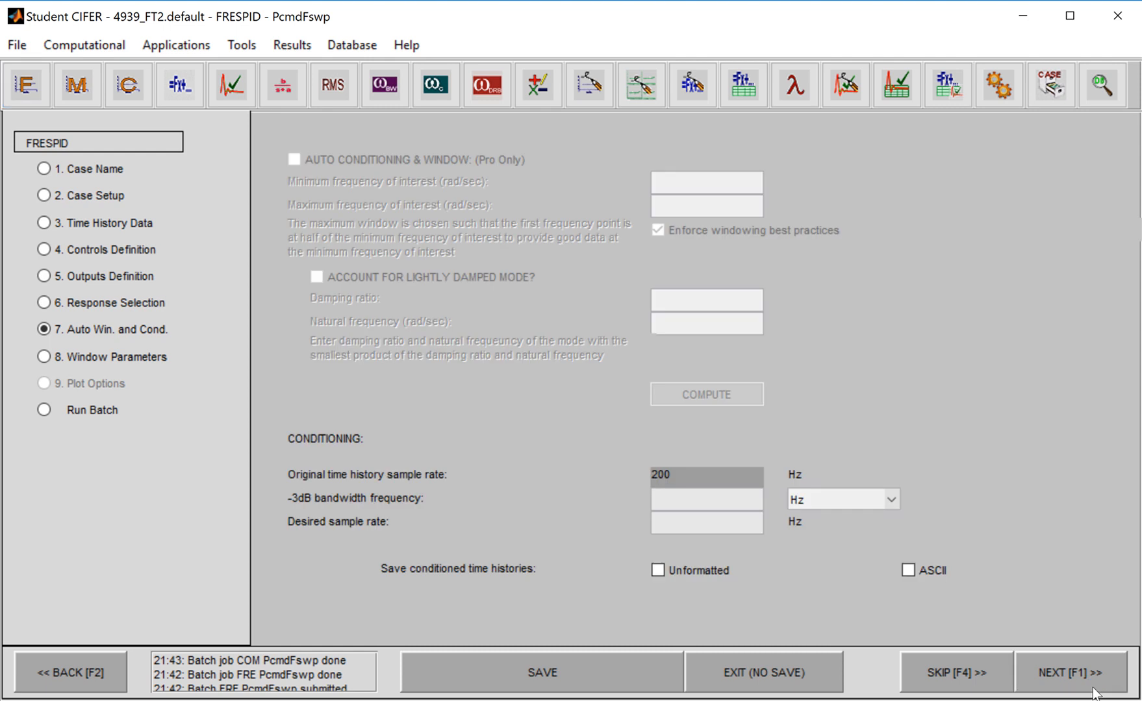
{"action": "left_click", "coordinate": [1095, 692]}
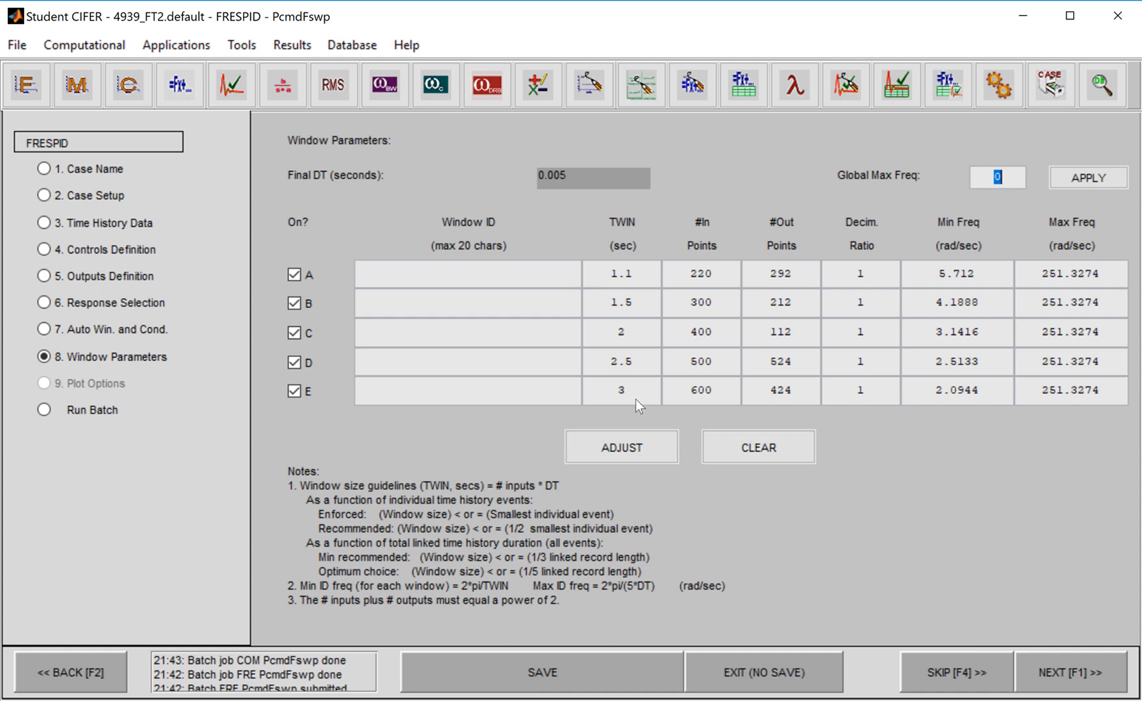
{"action": "left_click", "coordinate": [658, 444]}
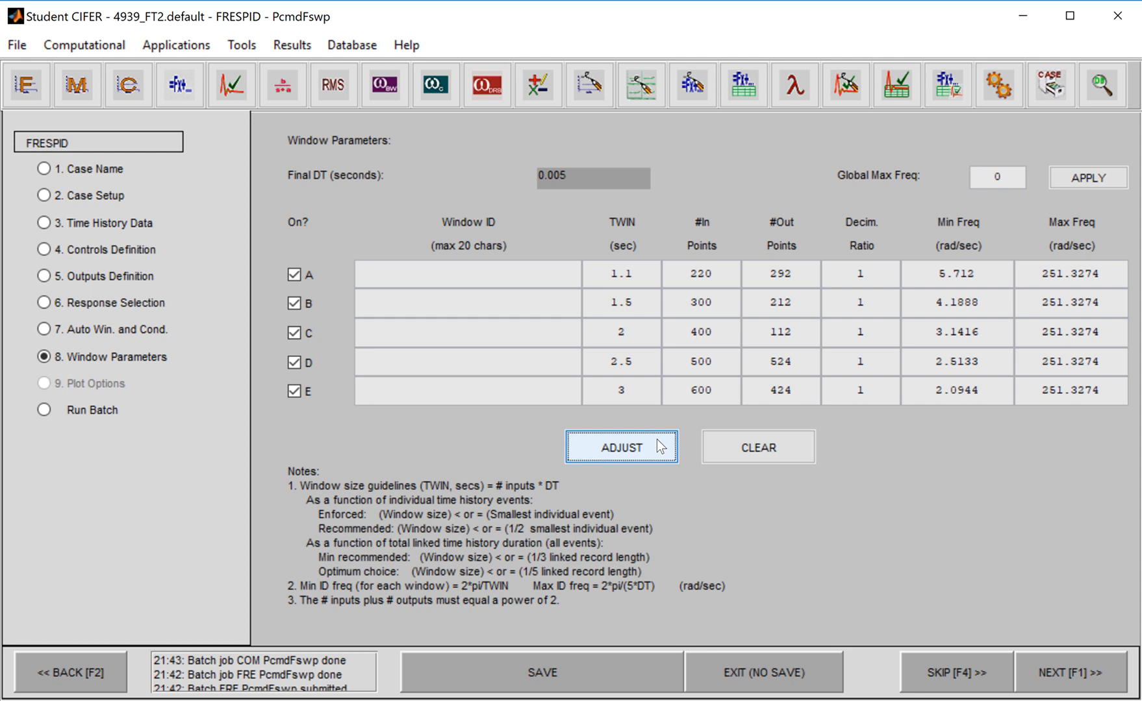
{"action": "left_click", "coordinate": [1058, 676]}
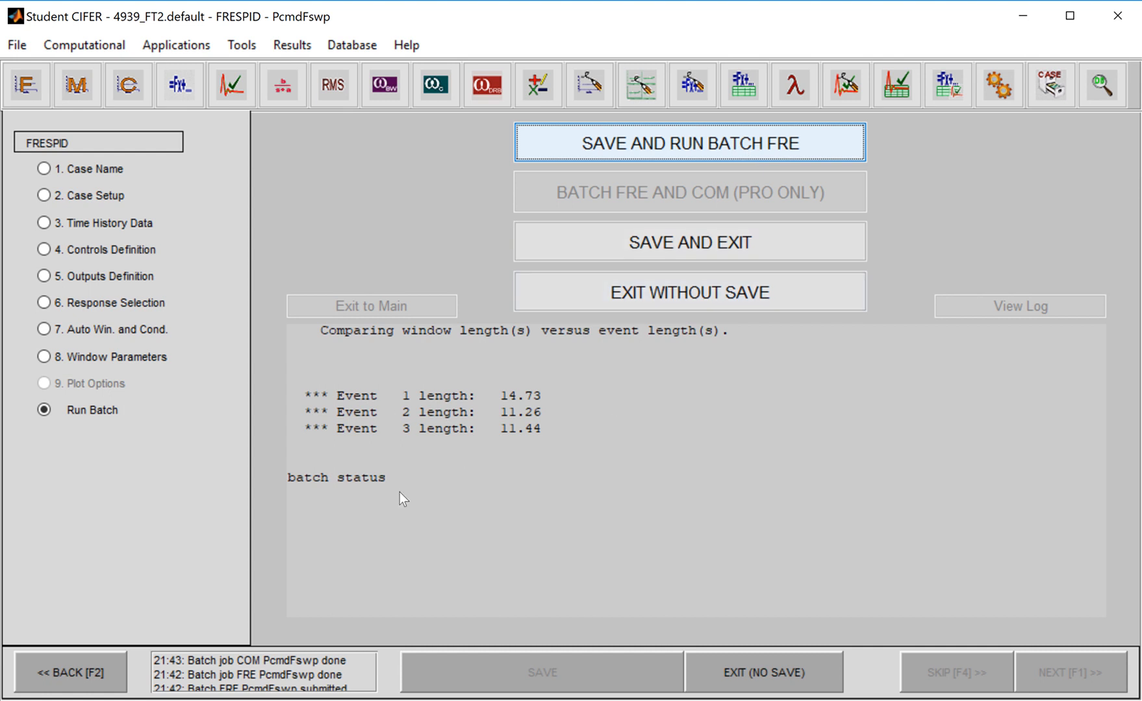
Exit FRESPID, switch to the COMPOSITE program, and choose the existing case PcmdFswp.
{"action": "left_click", "coordinate": [136, 95]}
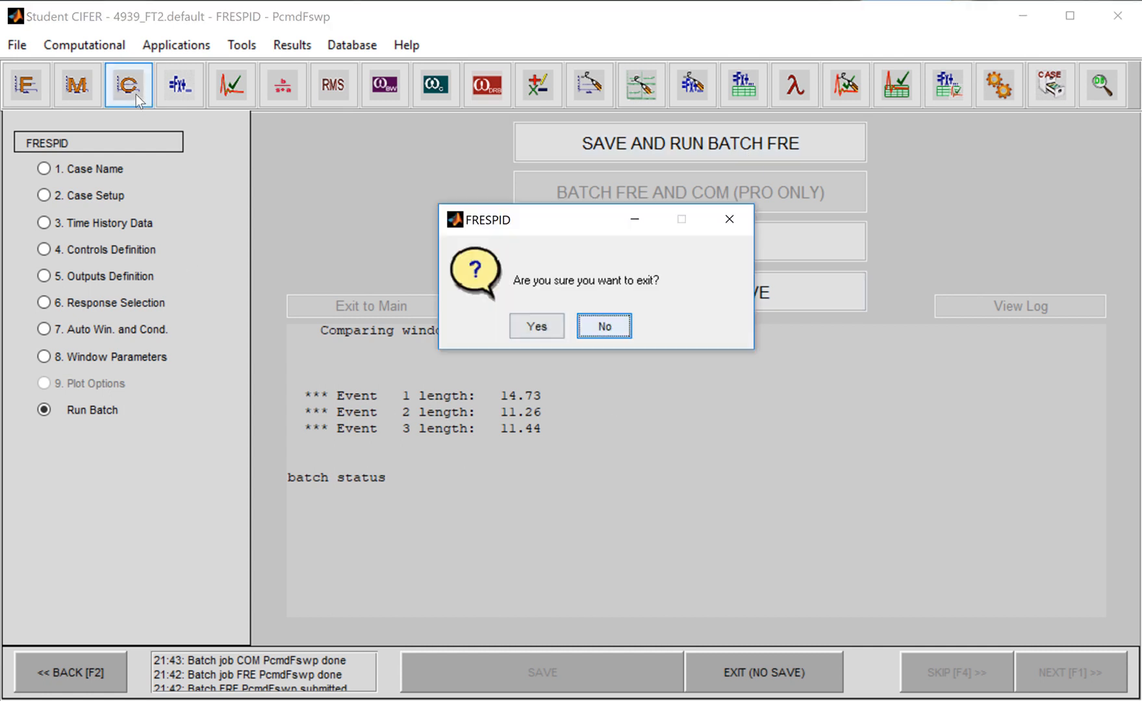
{"action": "left_click", "coordinate": [534, 322]}
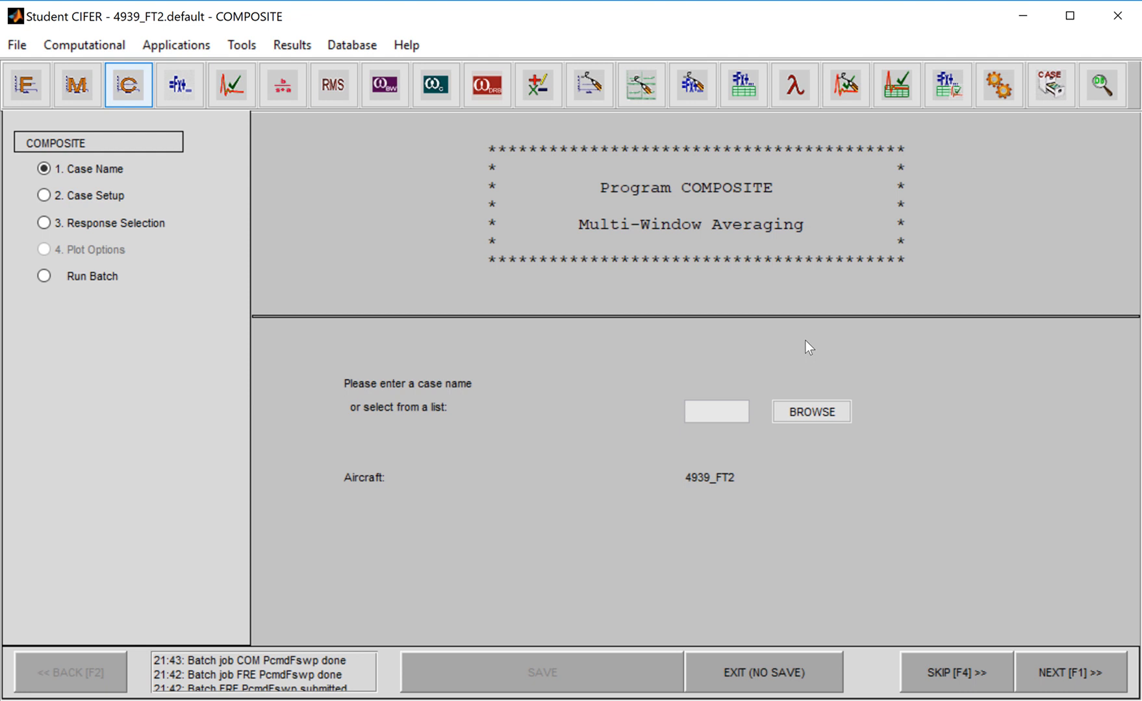
{"action": "left_click", "coordinate": [801, 415]}
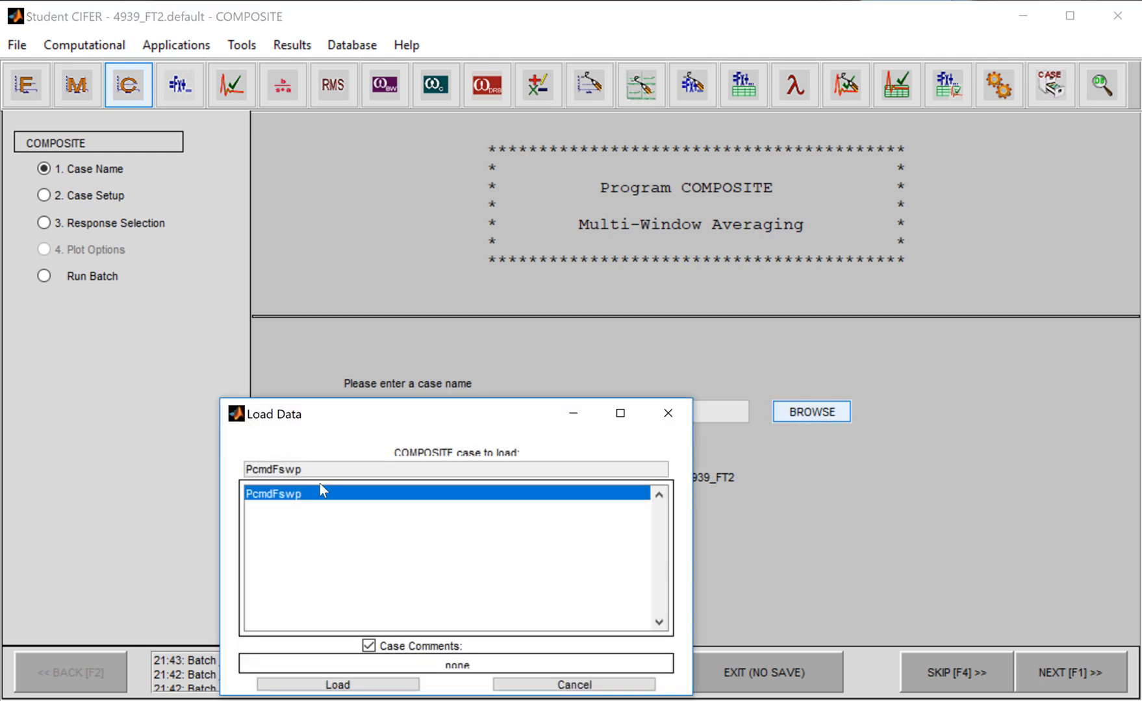
{"action": "left_click_drag", "start_coordinate": [385, 415], "coordinate": [342, 505]}
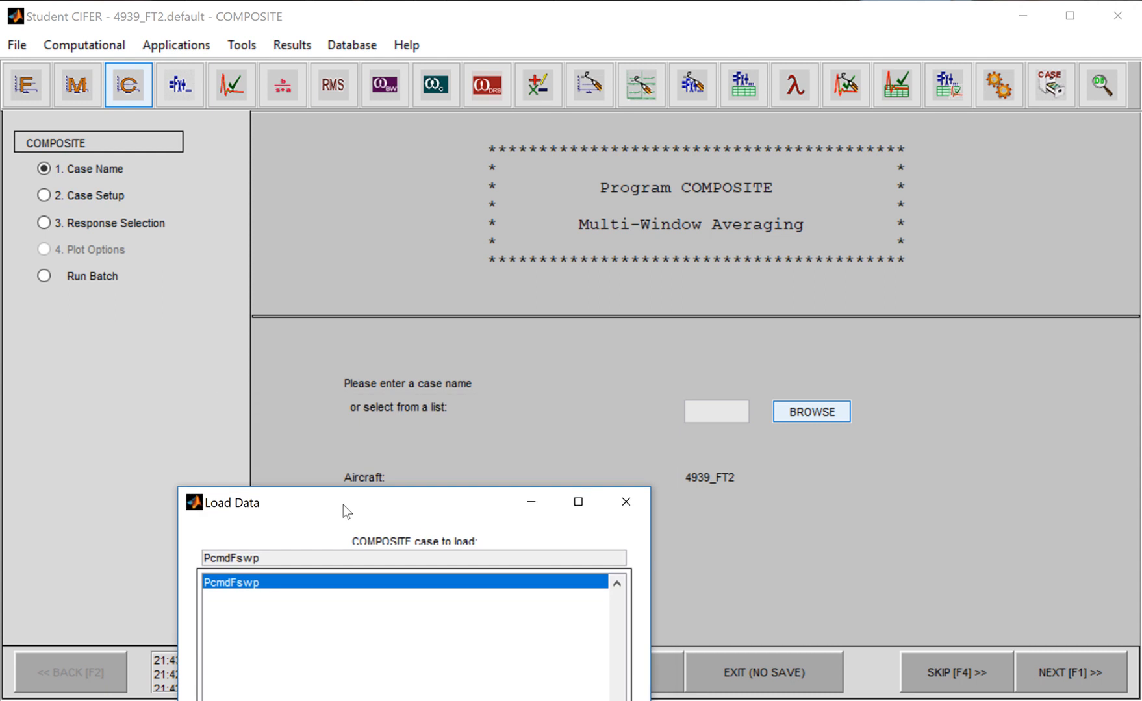
{"action": "double_click", "coordinate": [276, 584]}
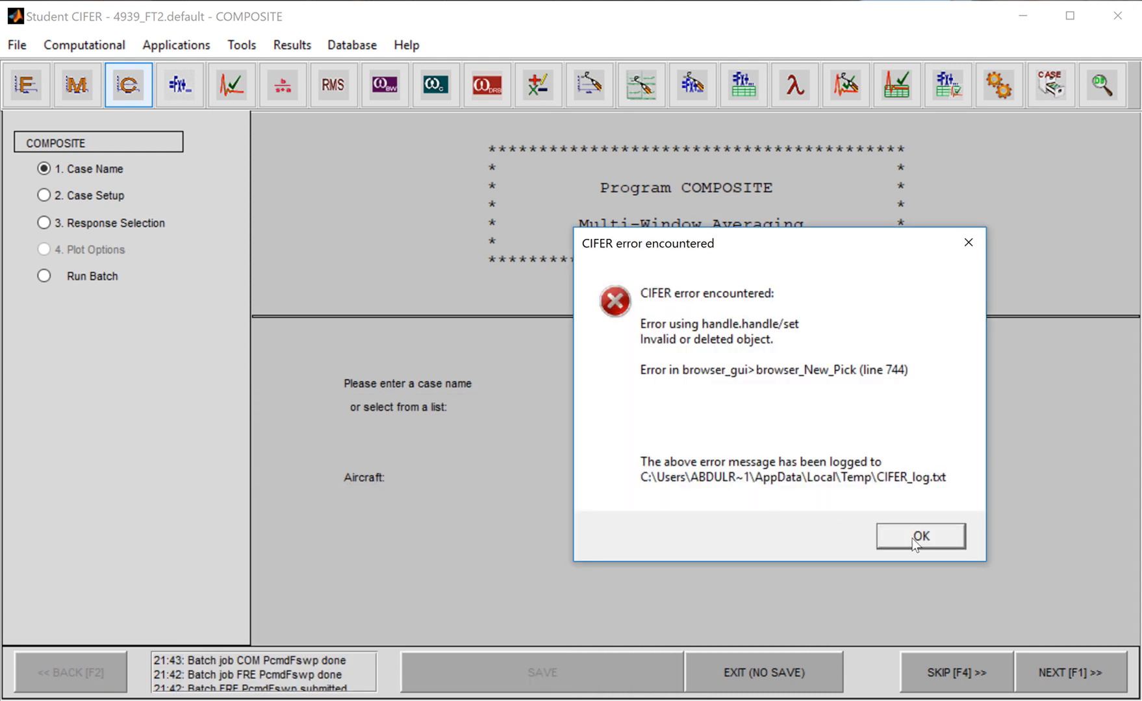
{"action": "left_click", "coordinate": [912, 541]}
{"action": "left_click", "coordinate": [912, 515]}
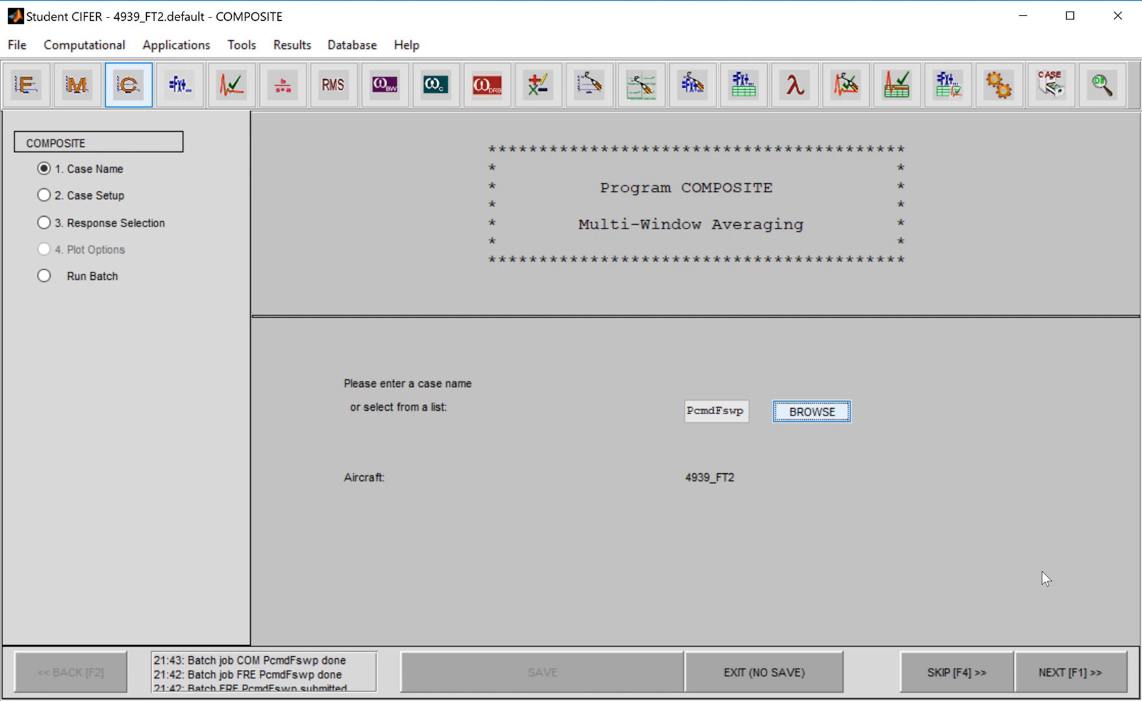
On the COMPOSITE case setup page, try to load PcmdFswp as the FRESPID input prefix and dismiss the resulting dialogs.
{"action": "left_click", "coordinate": [1075, 678]}
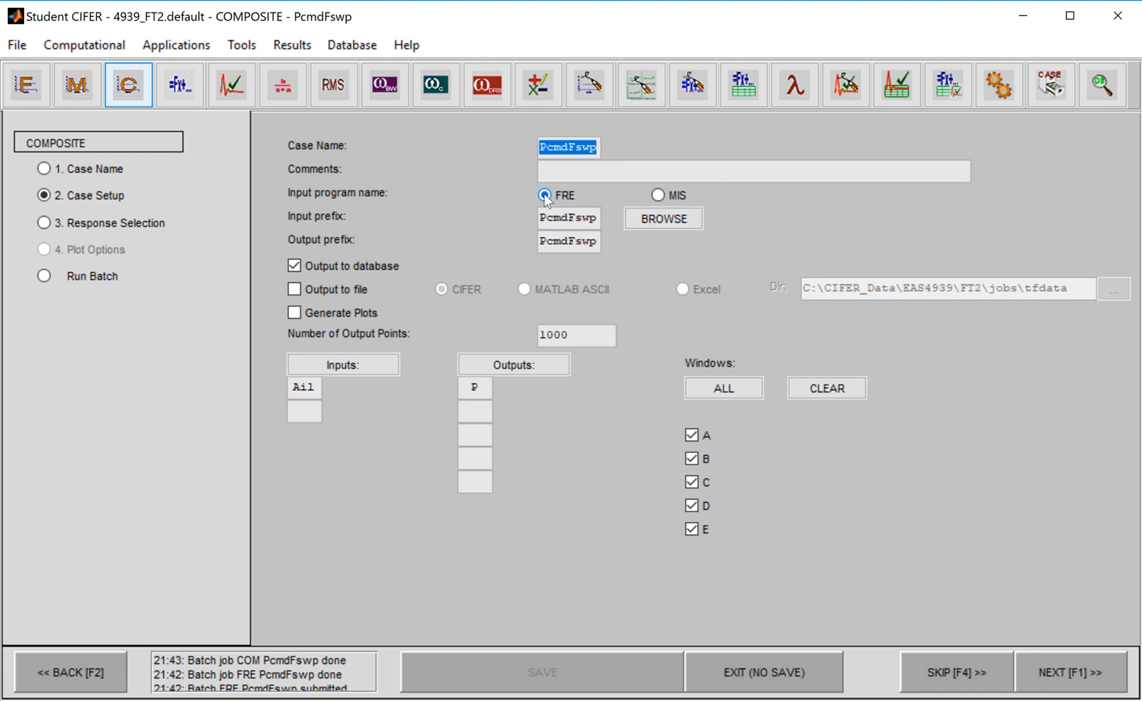
{"action": "left_click", "coordinate": [653, 223]}
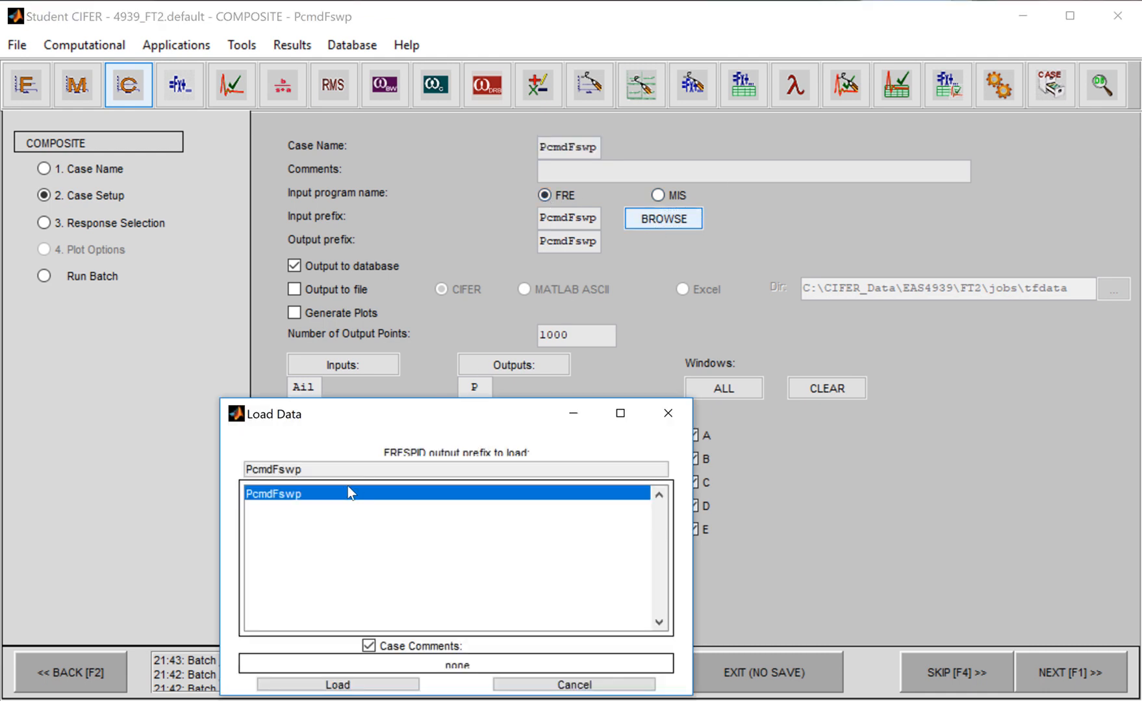
{"action": "left_click", "coordinate": [332, 497]}
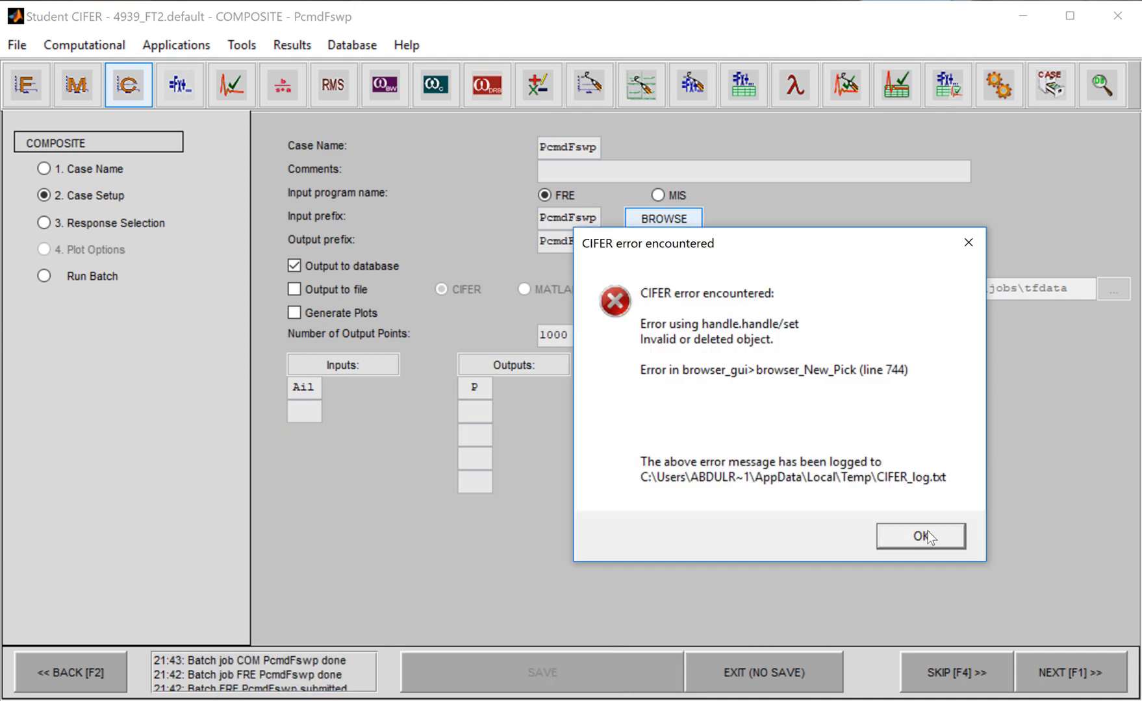
{"action": "left_click", "coordinate": [927, 531]}
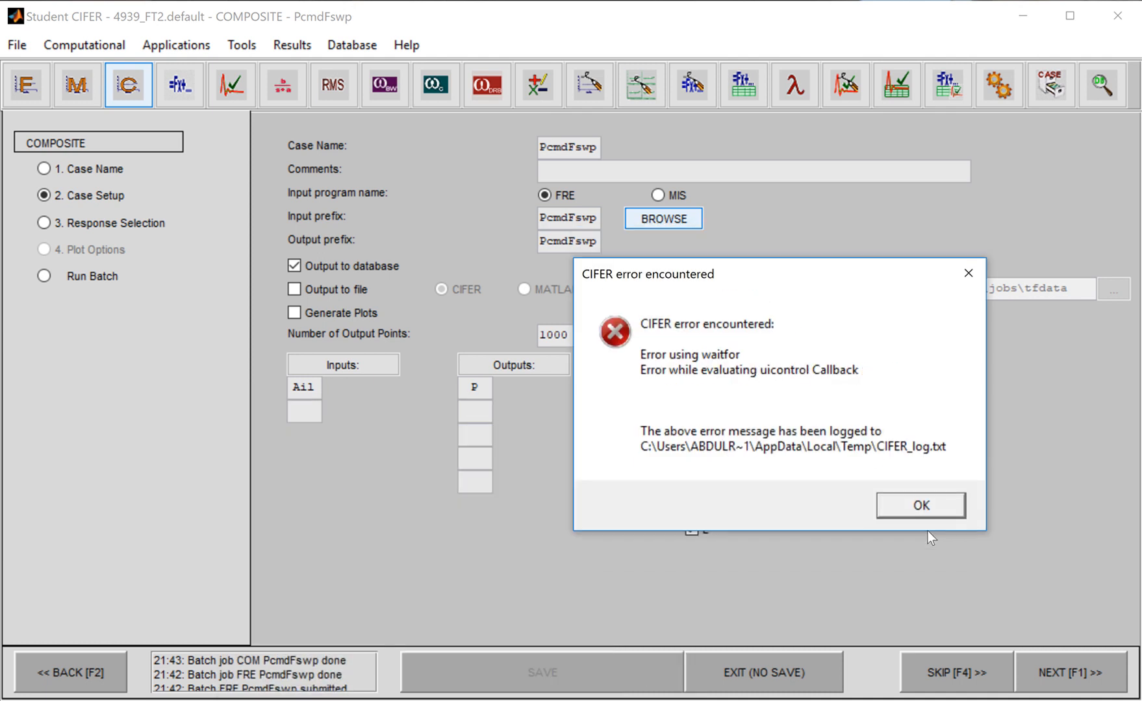
{"action": "left_click", "coordinate": [915, 508]}
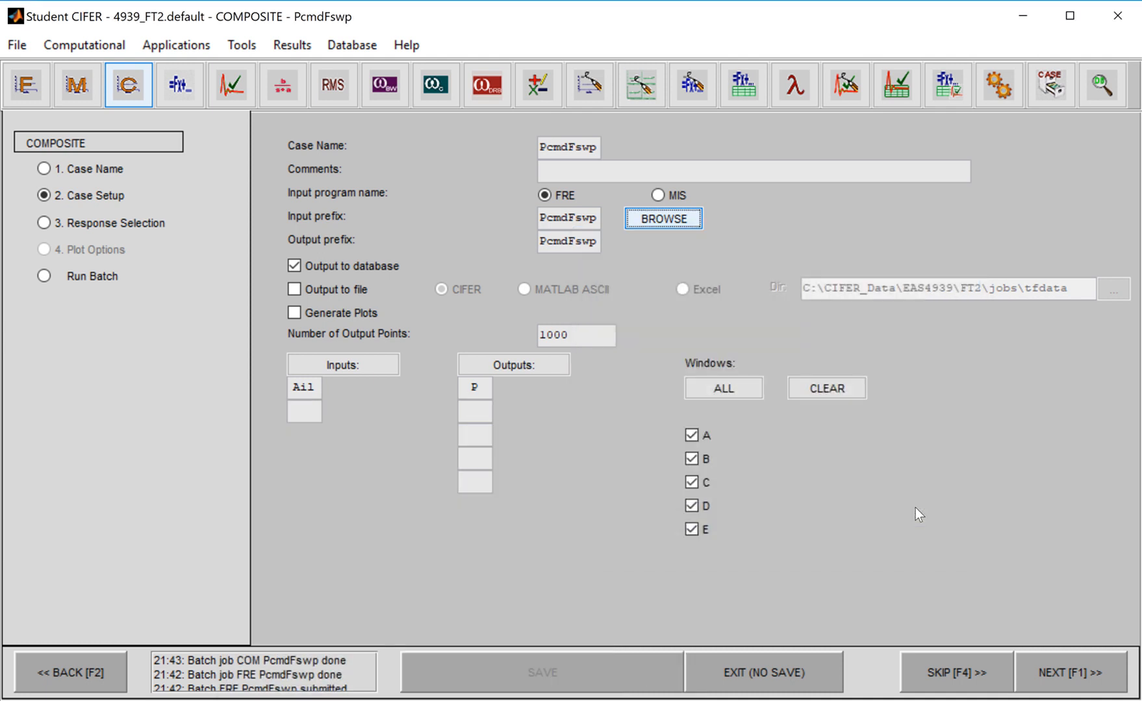
Load Ail as the COMPOSITE input and proceed past the P/Ail response selection to the batch run page.
{"action": "left_click", "coordinate": [338, 363]}
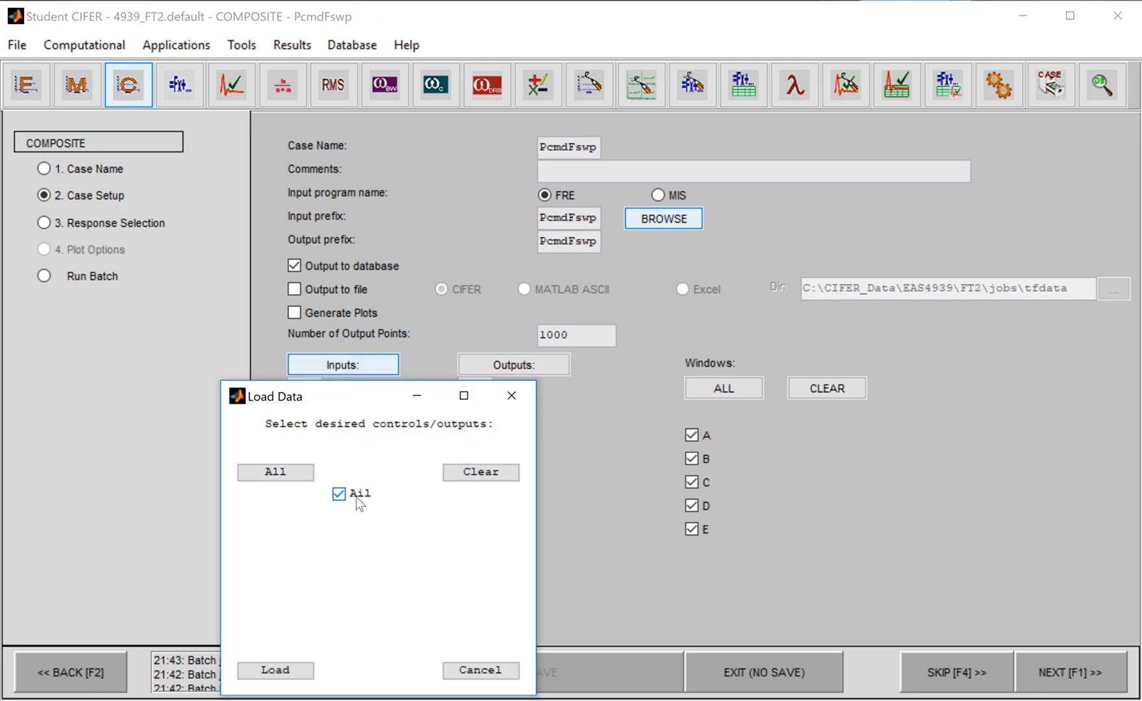
{"action": "left_click", "coordinate": [285, 671]}
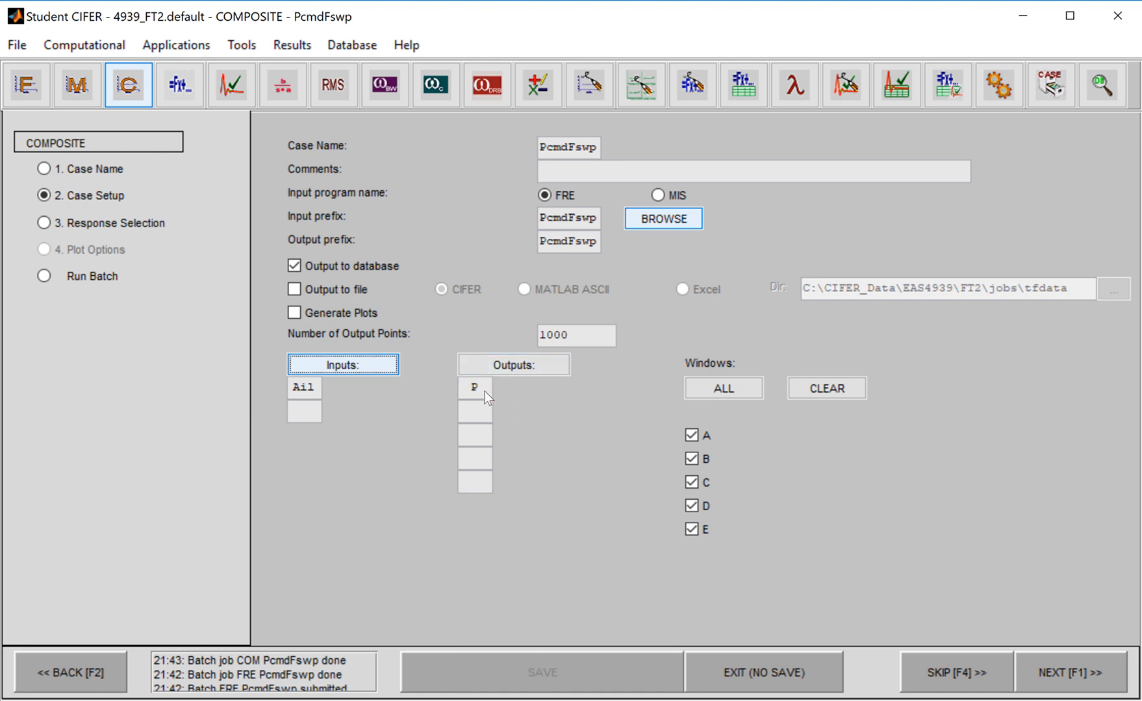
{"action": "left_click", "coordinate": [1083, 673]}
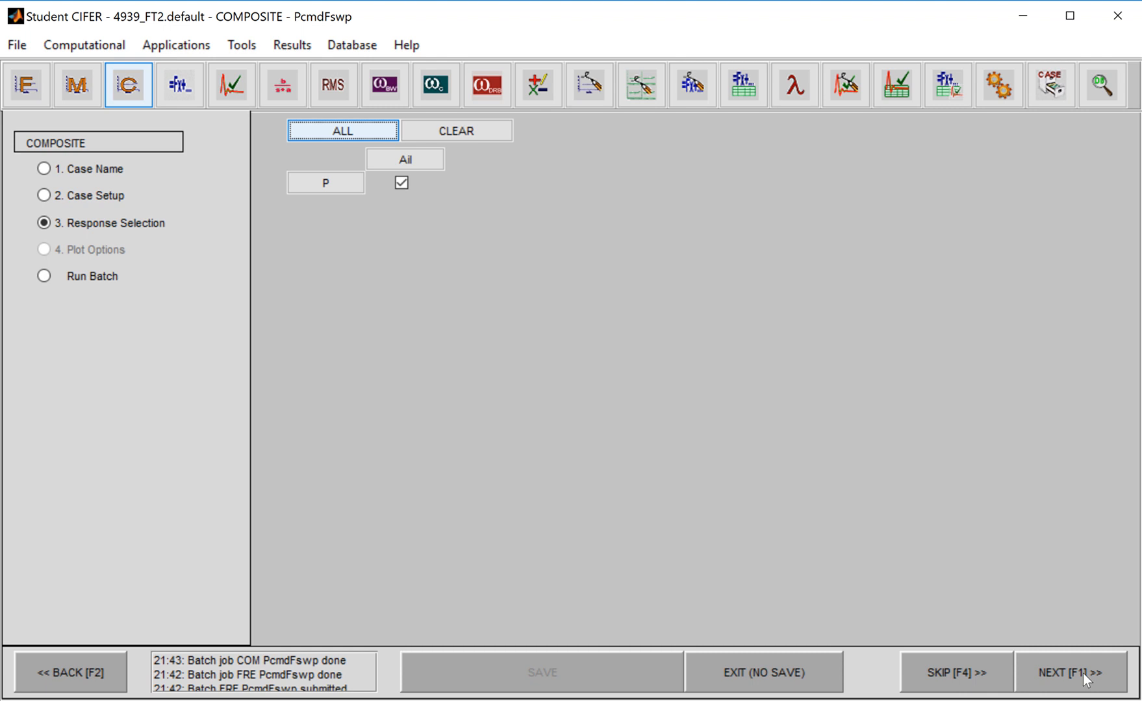
{"action": "left_click", "coordinate": [1083, 674]}
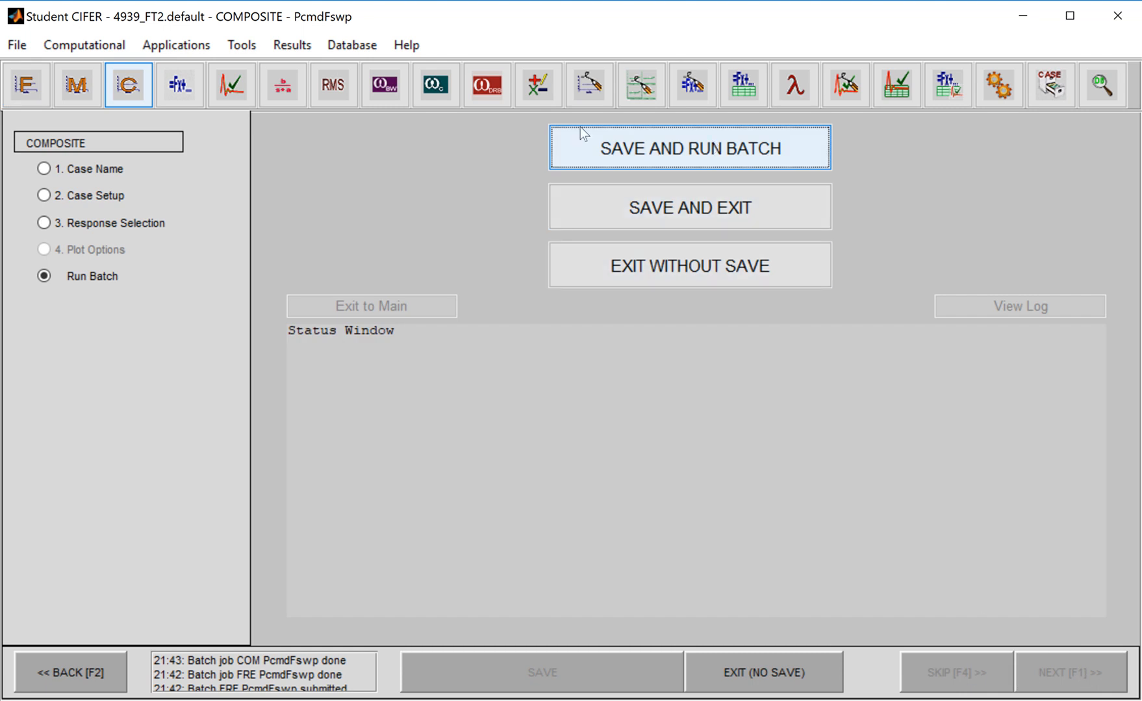
Exit COMPOSITE for the DERIVID program and choose the existing case Lat1D.
{"action": "left_click", "coordinate": [176, 87]}
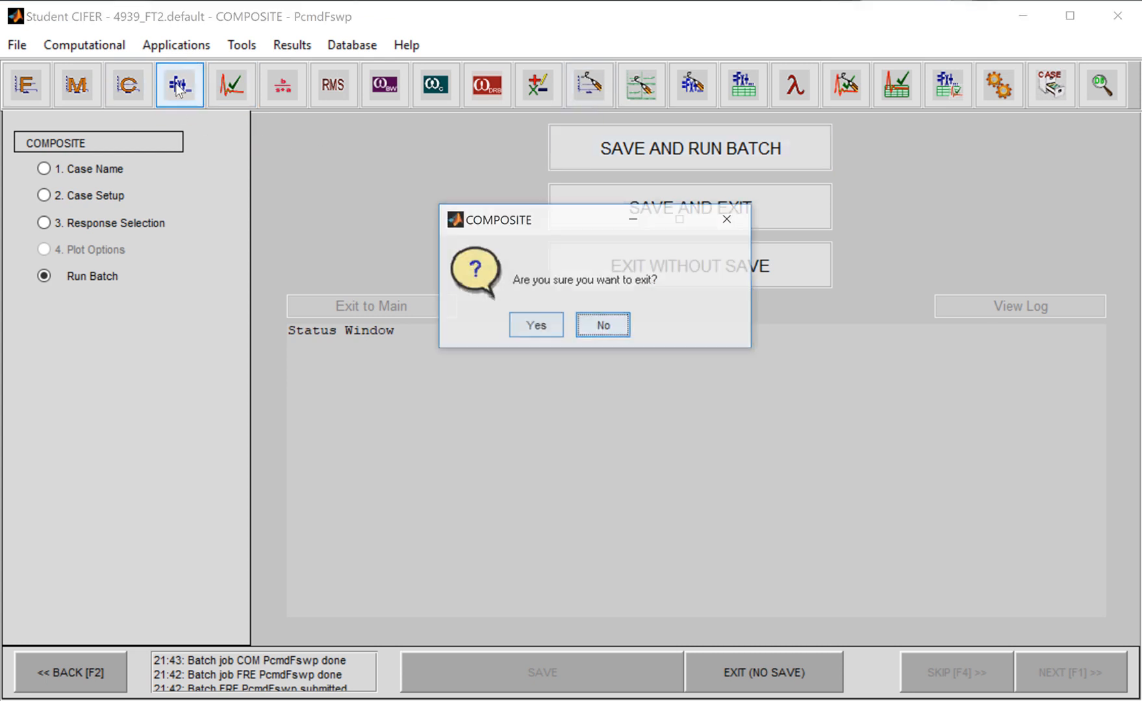
{"action": "left_click", "coordinate": [552, 333]}
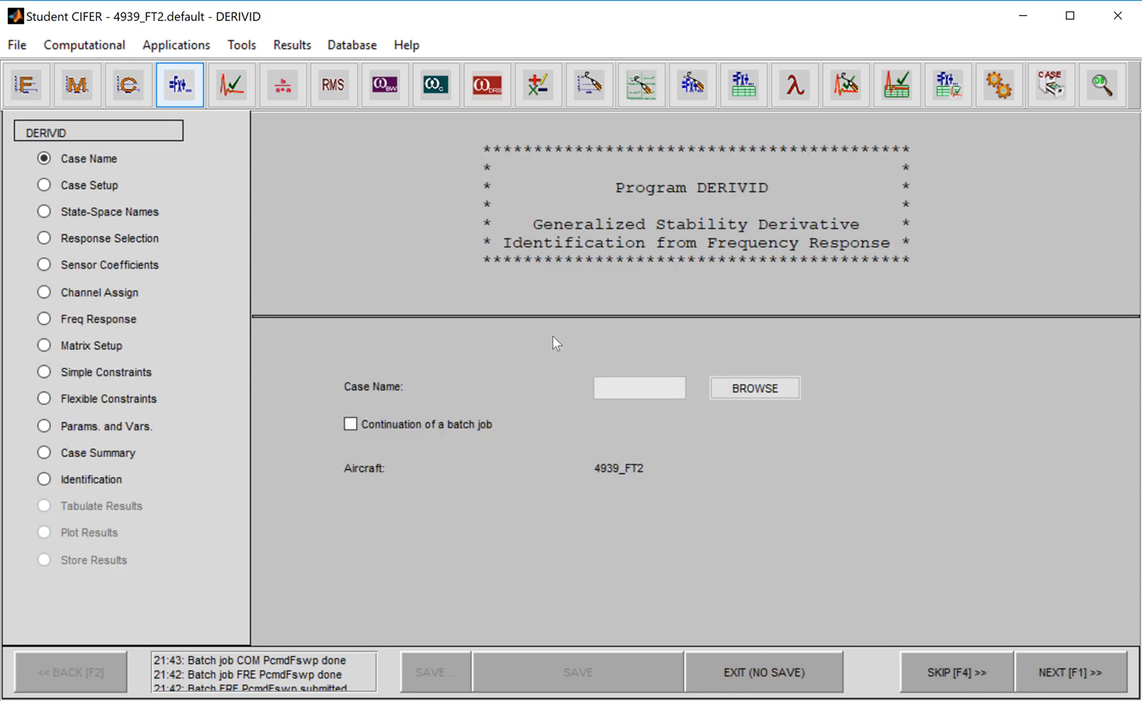
{"action": "left_click", "coordinate": [757, 390]}
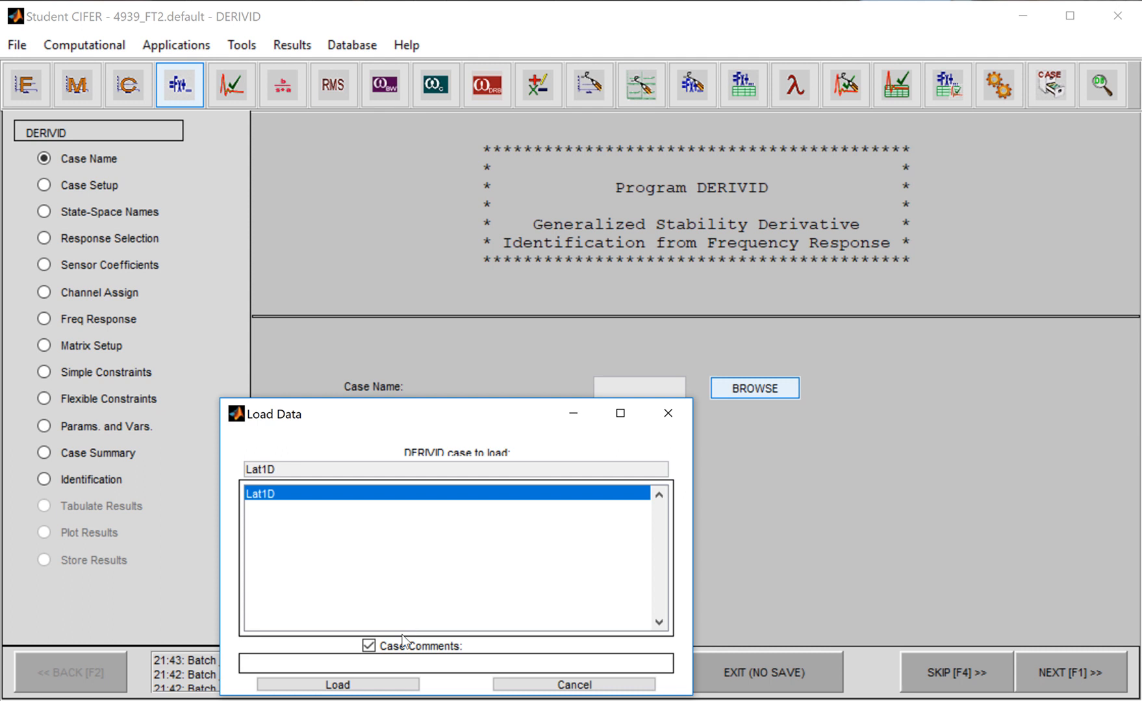
{"action": "left_click", "coordinate": [382, 685]}
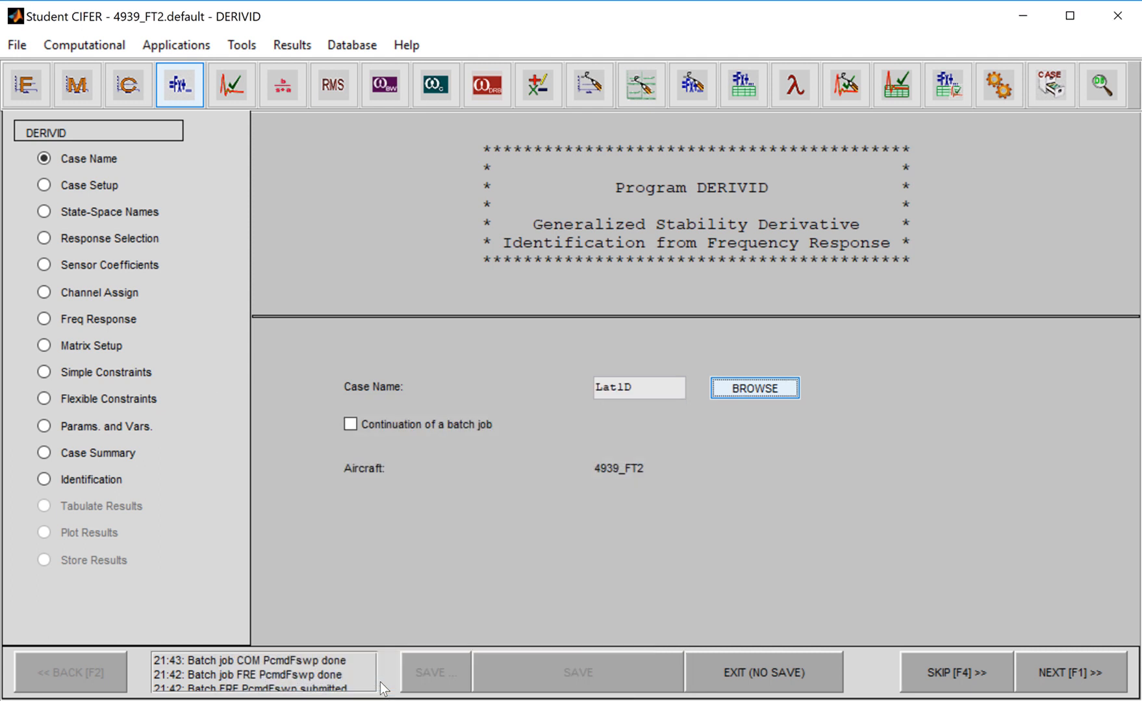
Review the Lat1D case setup, state-space names, response selection, sensor coefficients and channel assignment, ending at the frequency response settings.
{"action": "left_click", "coordinate": [1085, 673]}
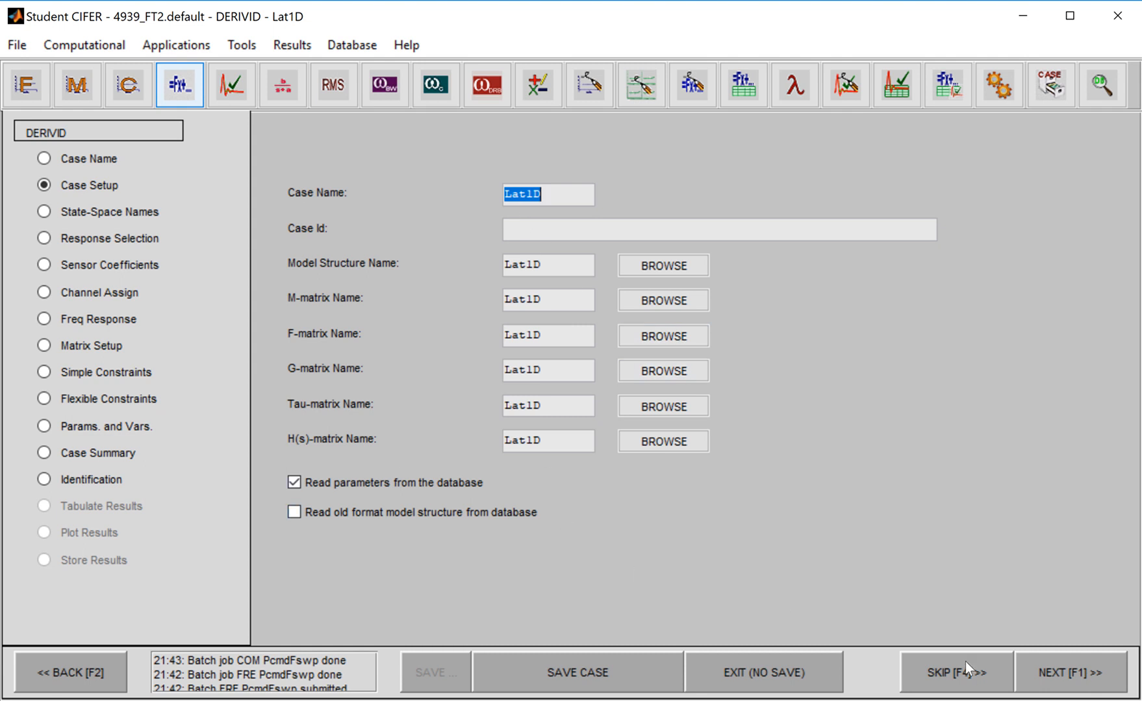
{"action": "left_click", "coordinate": [1080, 676]}
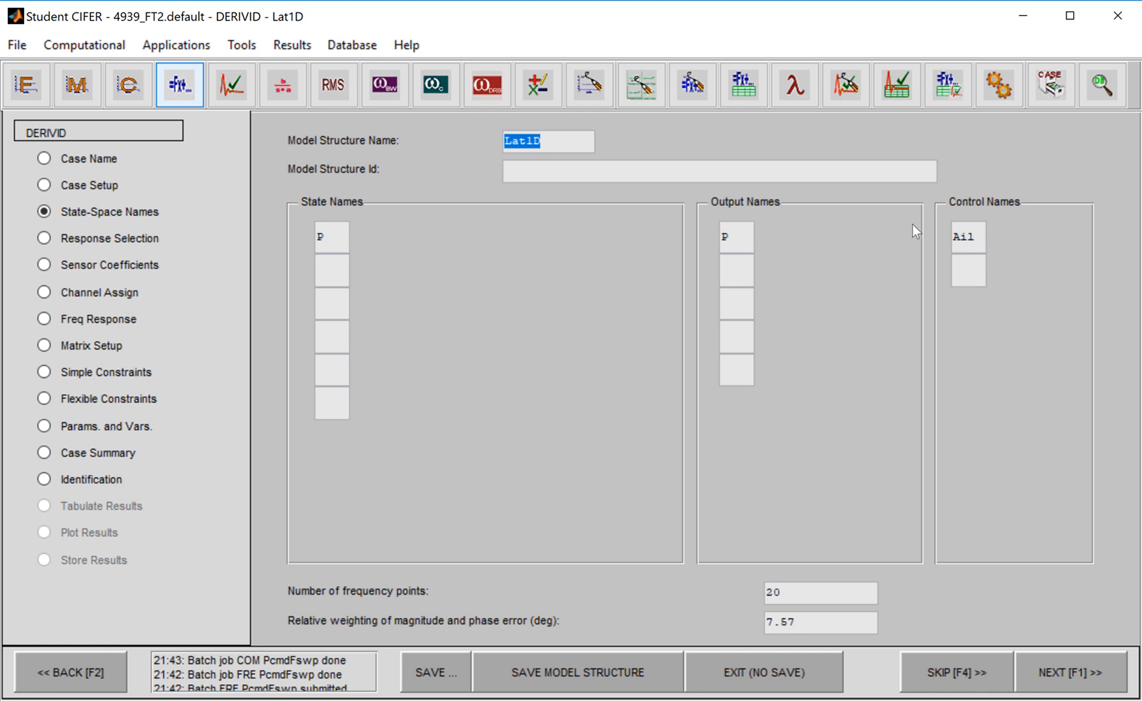
{"action": "left_click", "coordinate": [1065, 664]}
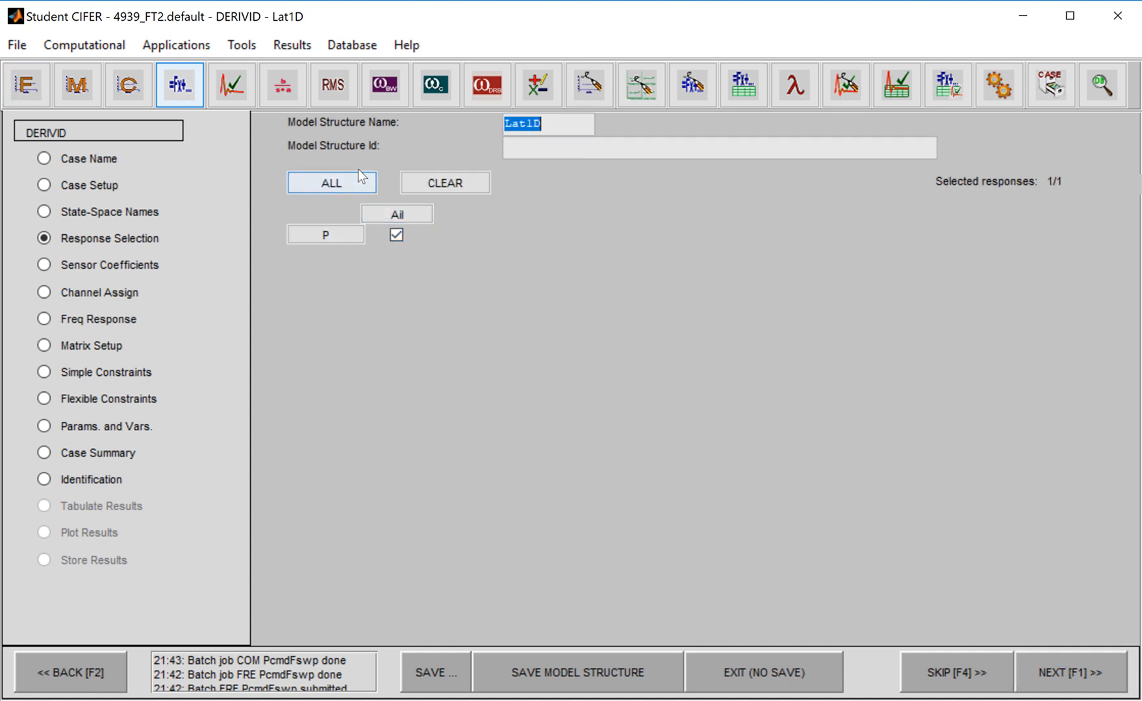
{"action": "left_click", "coordinate": [1078, 663]}
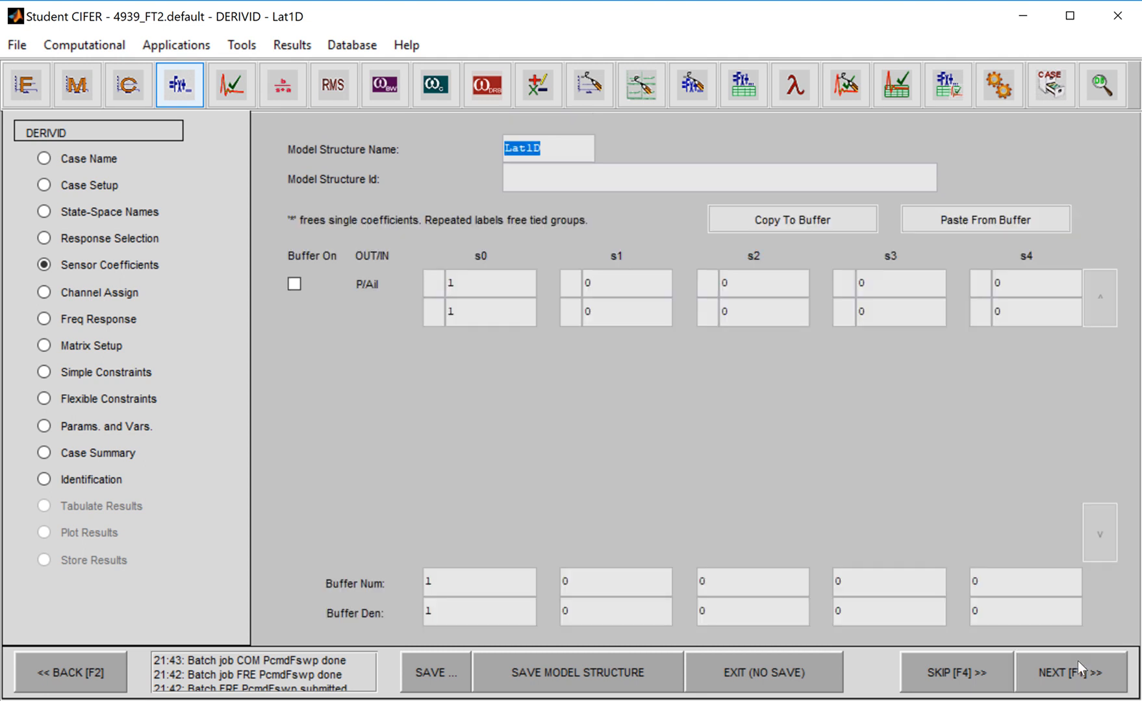
{"action": "left_click", "coordinate": [1077, 662]}
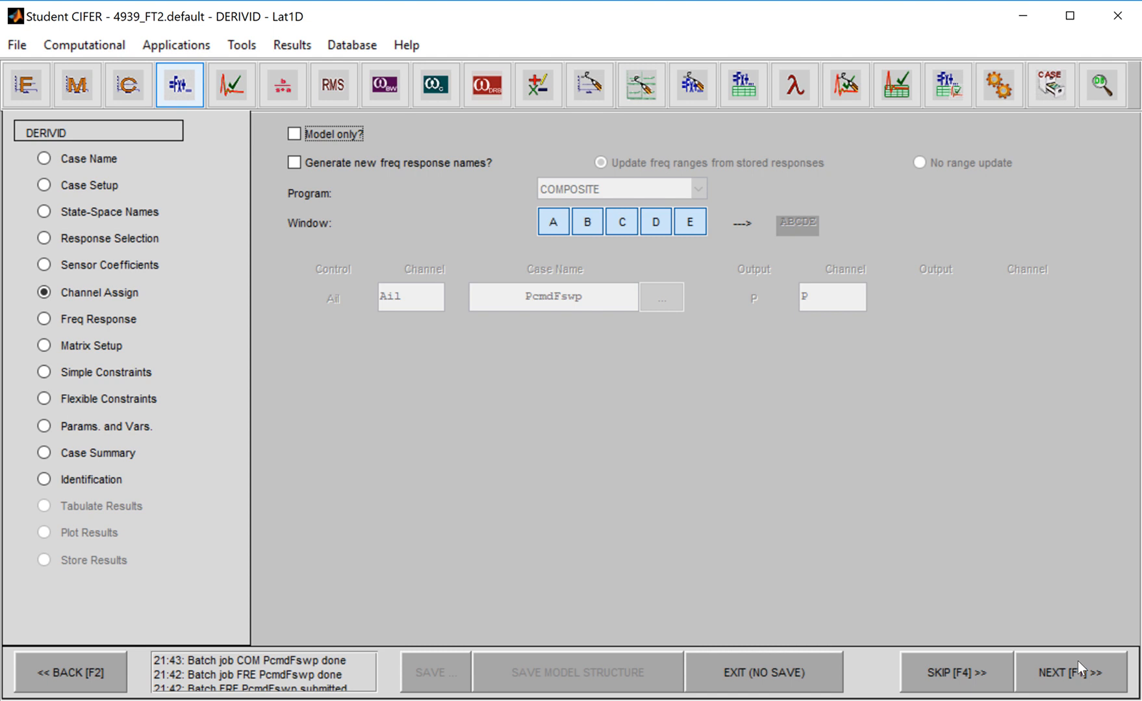
{"action": "left_click", "coordinate": [1077, 661]}
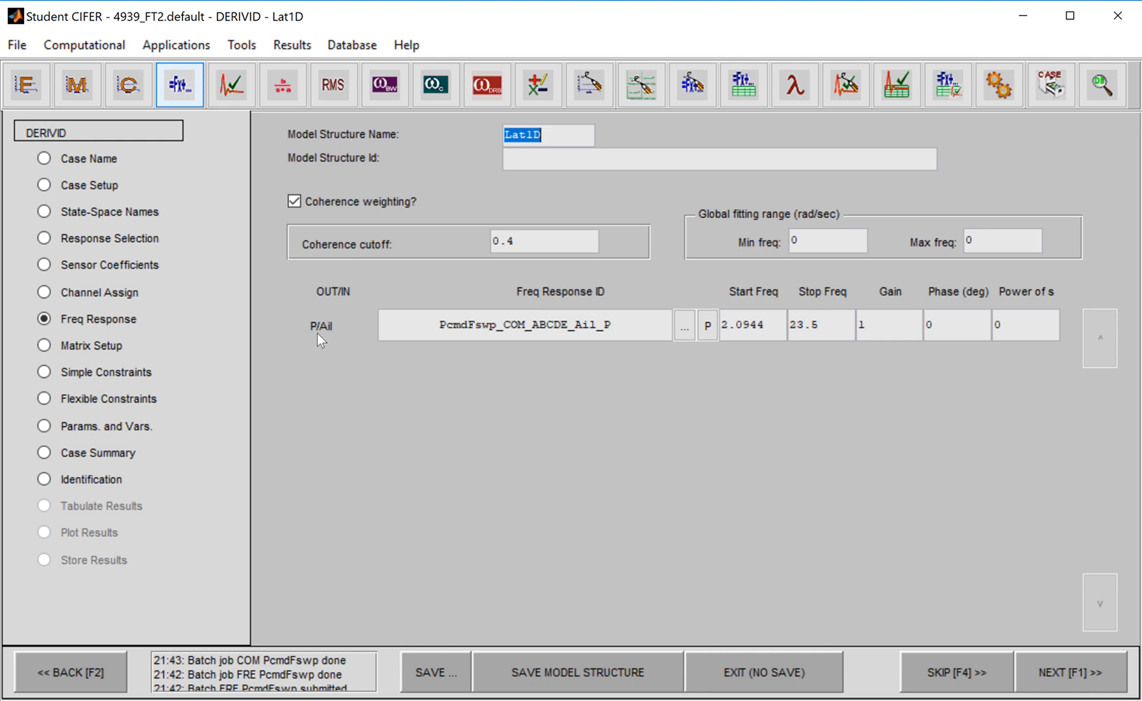
Load the frequency response PcmdFswp_COM_ABCDE_Ail_P for the P/Ail pair and plot it.
{"action": "left_click", "coordinate": [685, 327]}
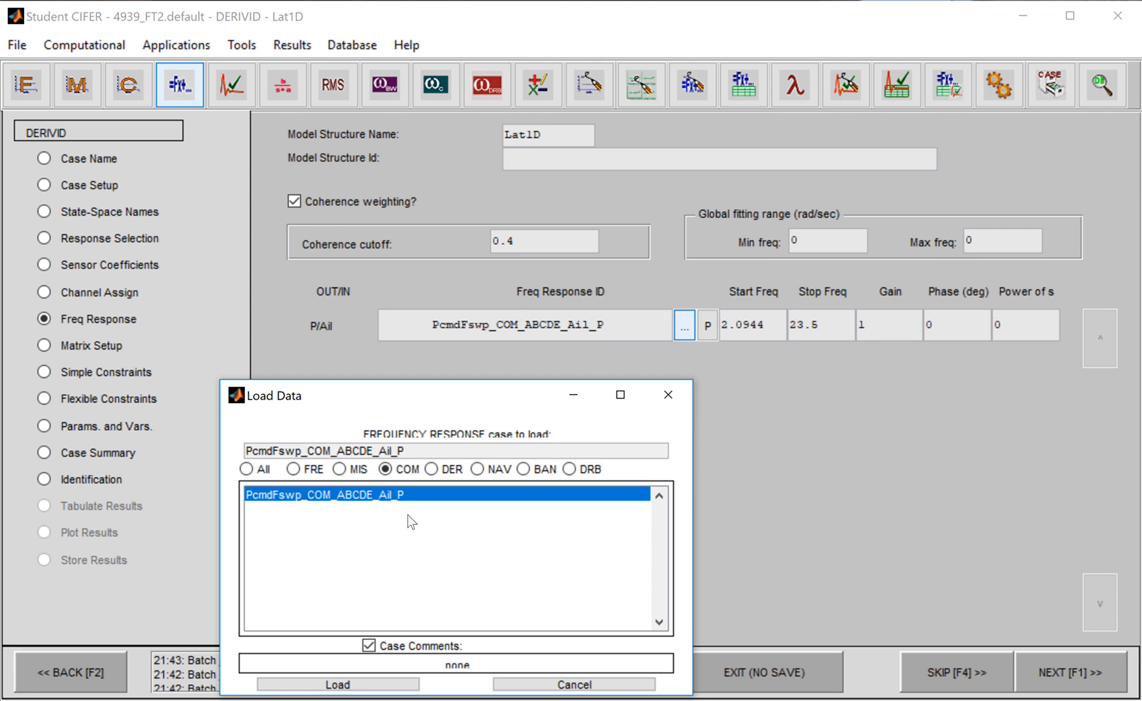
{"action": "left_click", "coordinate": [366, 677]}
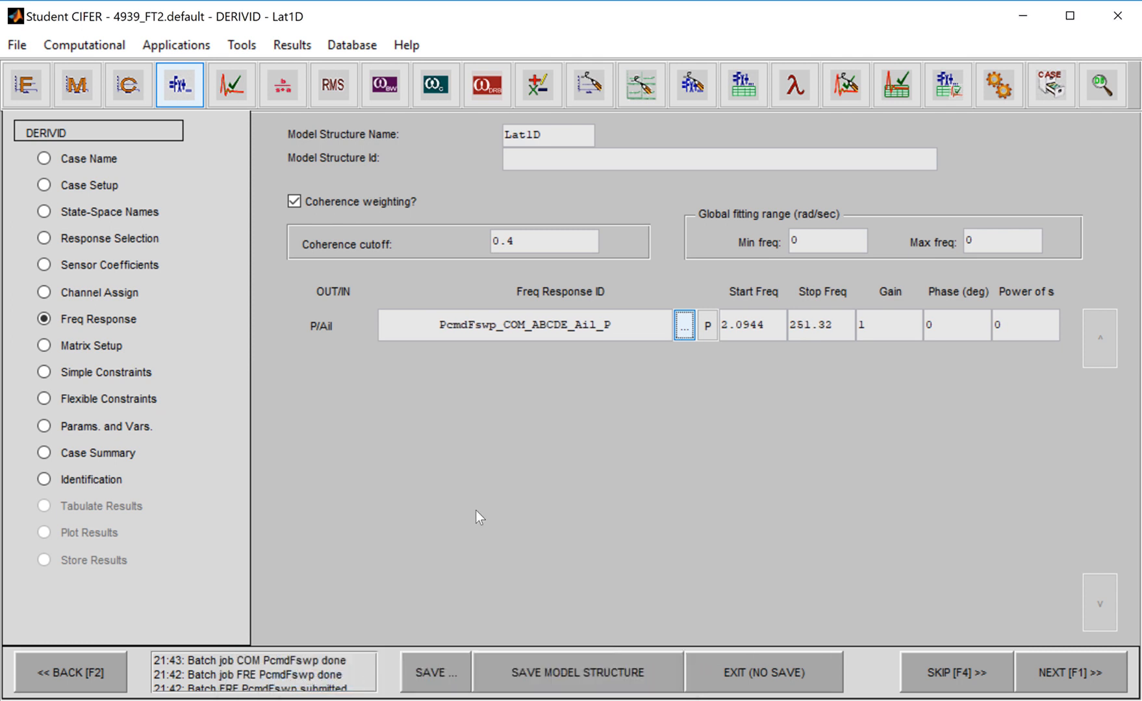
{"action": "left_click", "coordinate": [708, 325]}
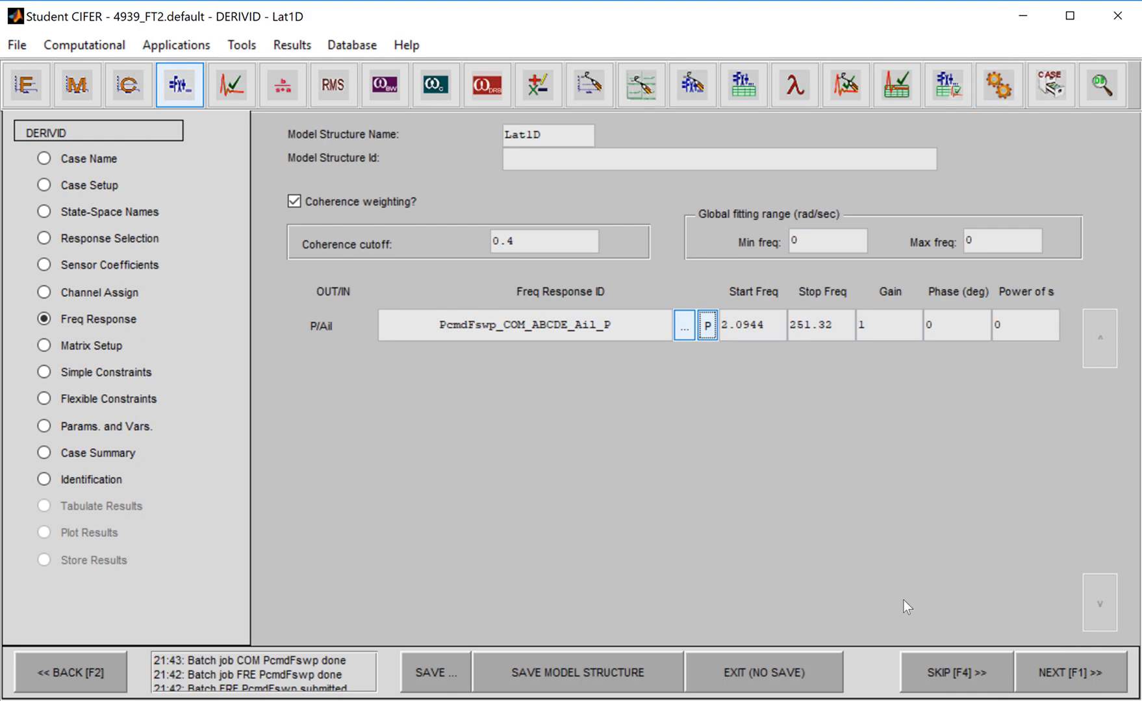
In the matrix setup, set Lp to -10 in the F matrix and Lda to 10 in the G matrix.
{"action": "left_click", "coordinate": [1052, 662]}
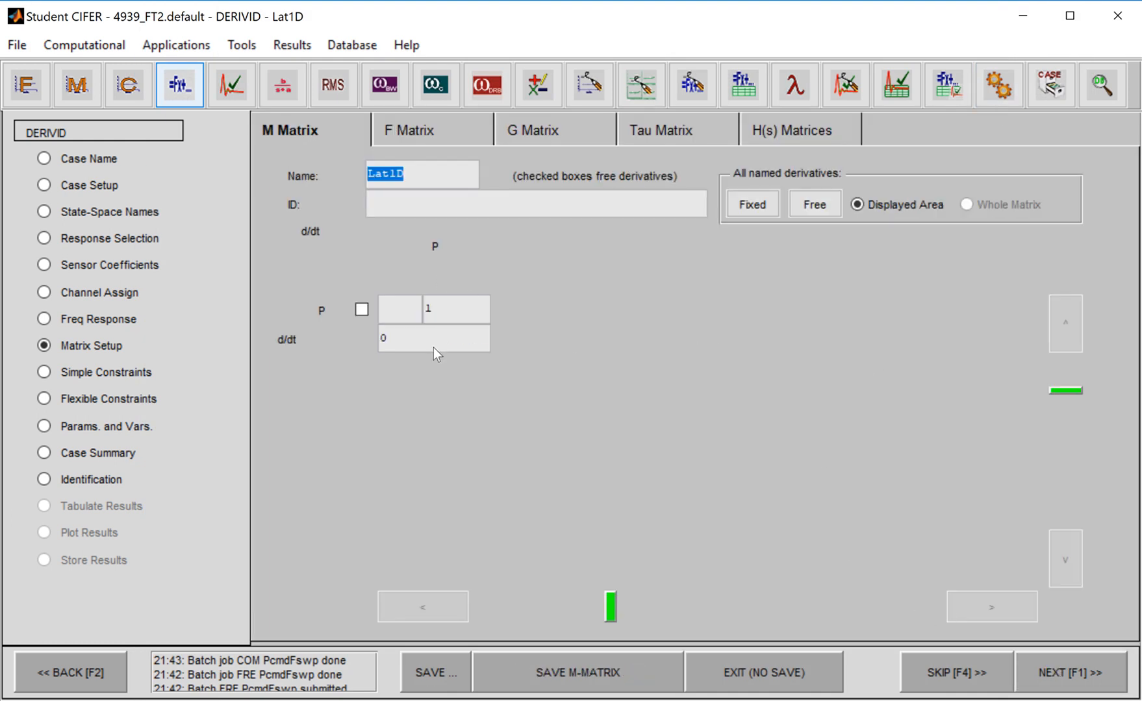
{"action": "left_click", "coordinate": [440, 130]}
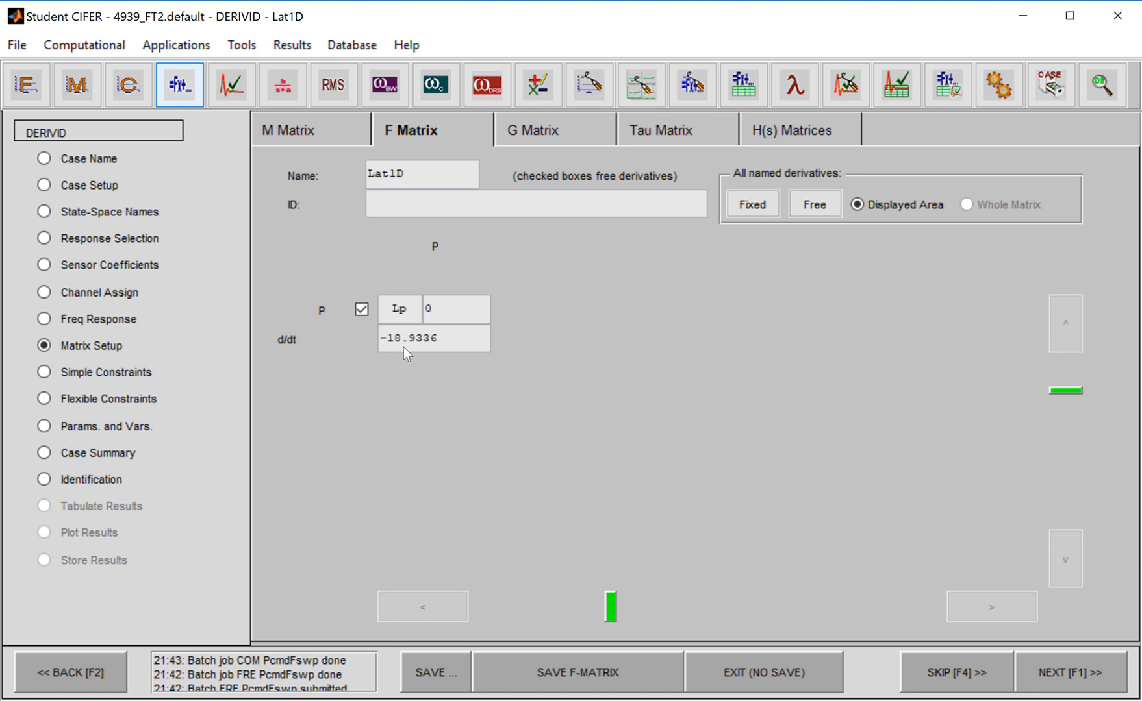
{"action": "left_click", "coordinate": [451, 338]}
{"action": "type", "text": "-10"}
{"action": "left_click", "coordinate": [524, 133]}
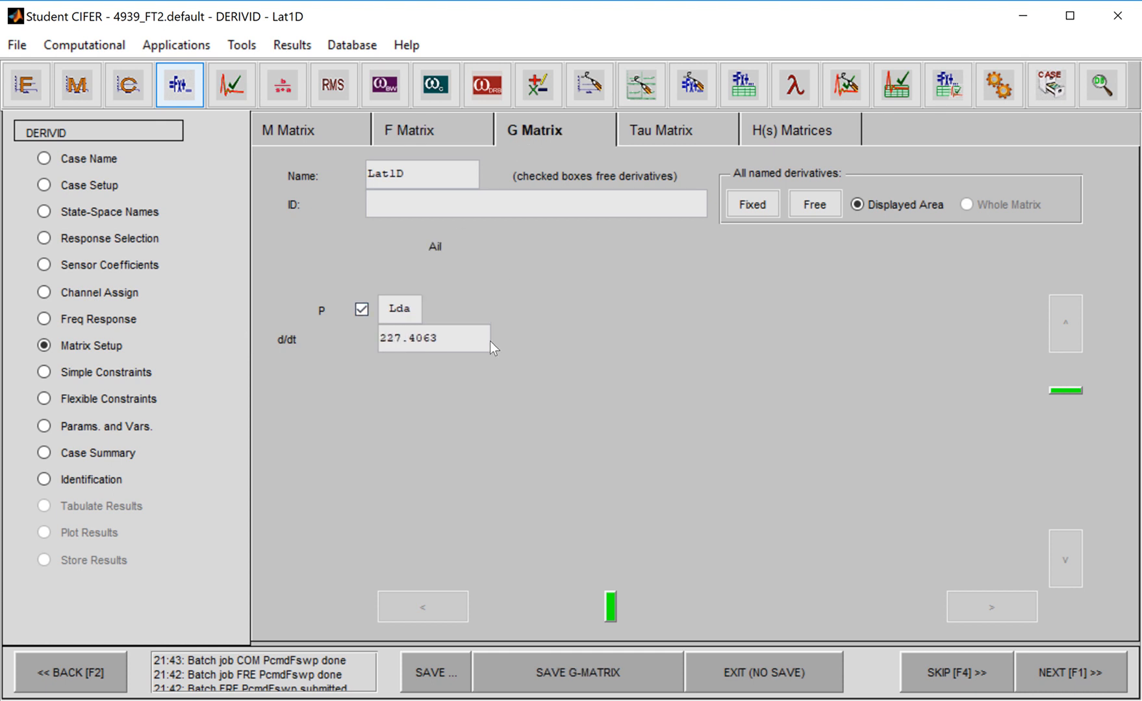
{"action": "type", "text": "10"}
Set TauA to 0 in the Tau matrix, and check the H(s), F and G matrices.
{"action": "left_click", "coordinate": [669, 128]}
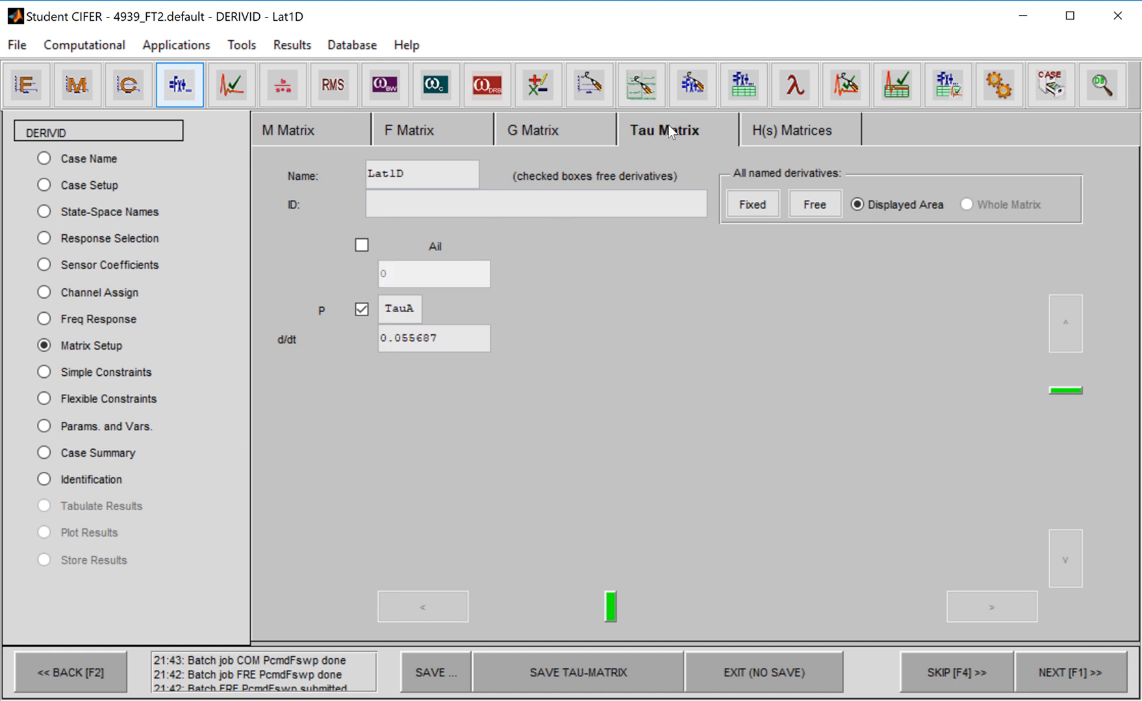
{"action": "double_click", "coordinate": [468, 336]}
{"action": "type", "text": "0"}
{"action": "left_click", "coordinate": [765, 128]}
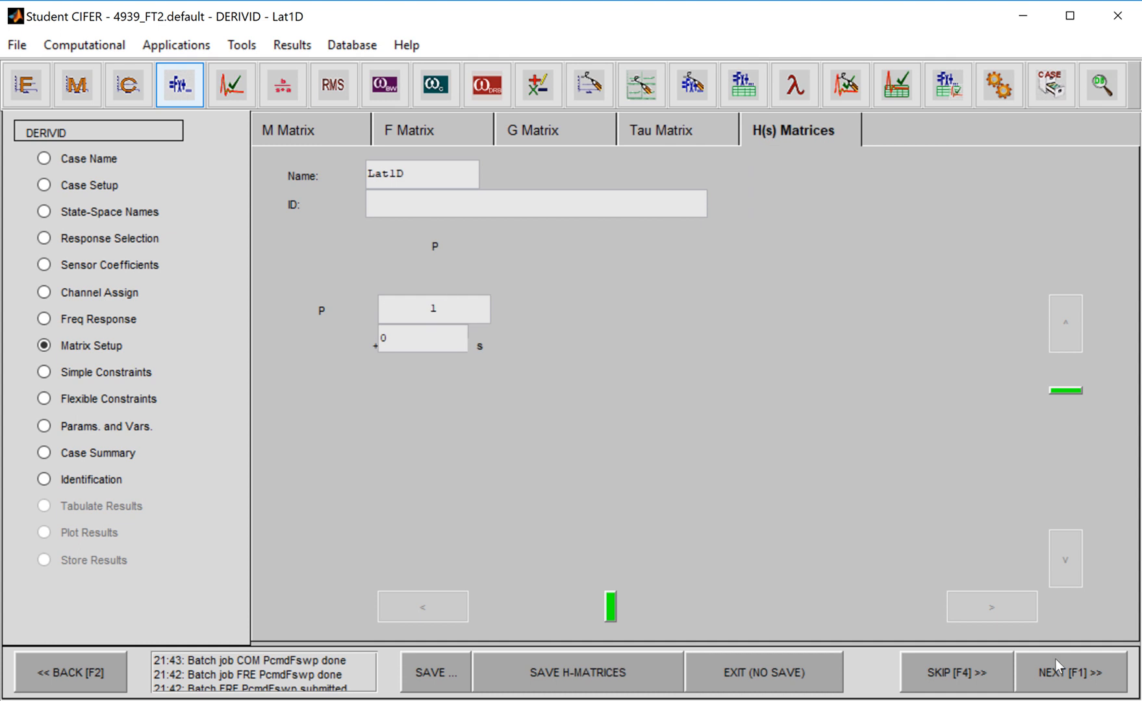
{"action": "left_click", "coordinate": [430, 134]}
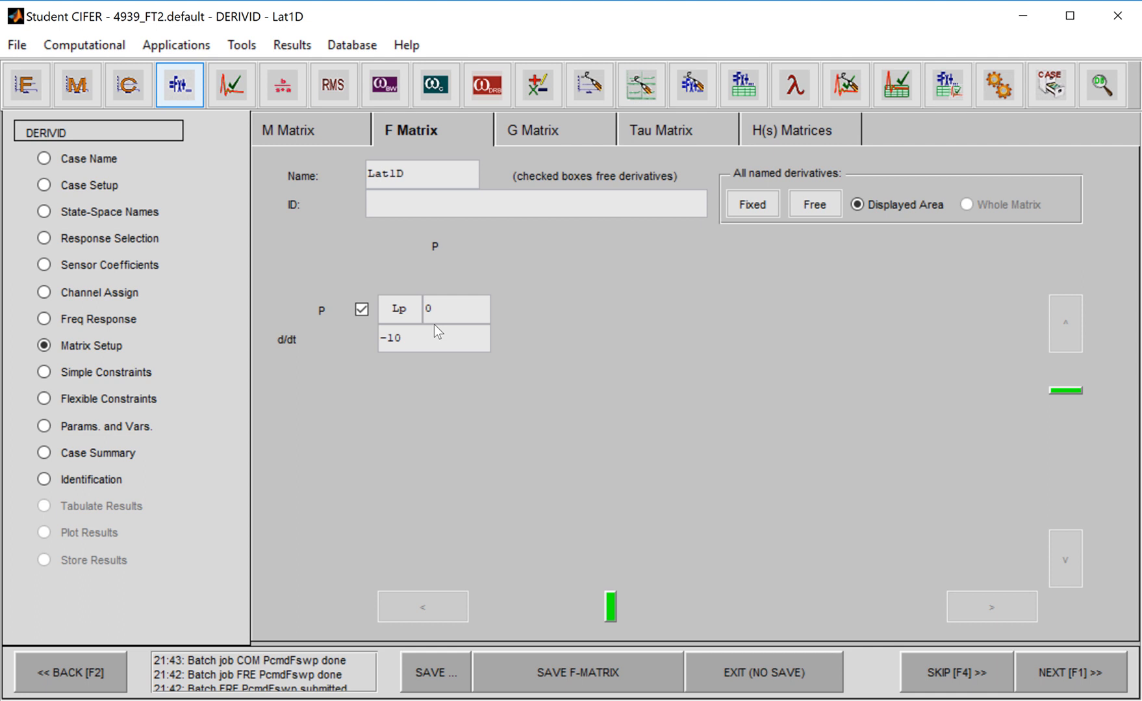
{"action": "left_click", "coordinate": [548, 135]}
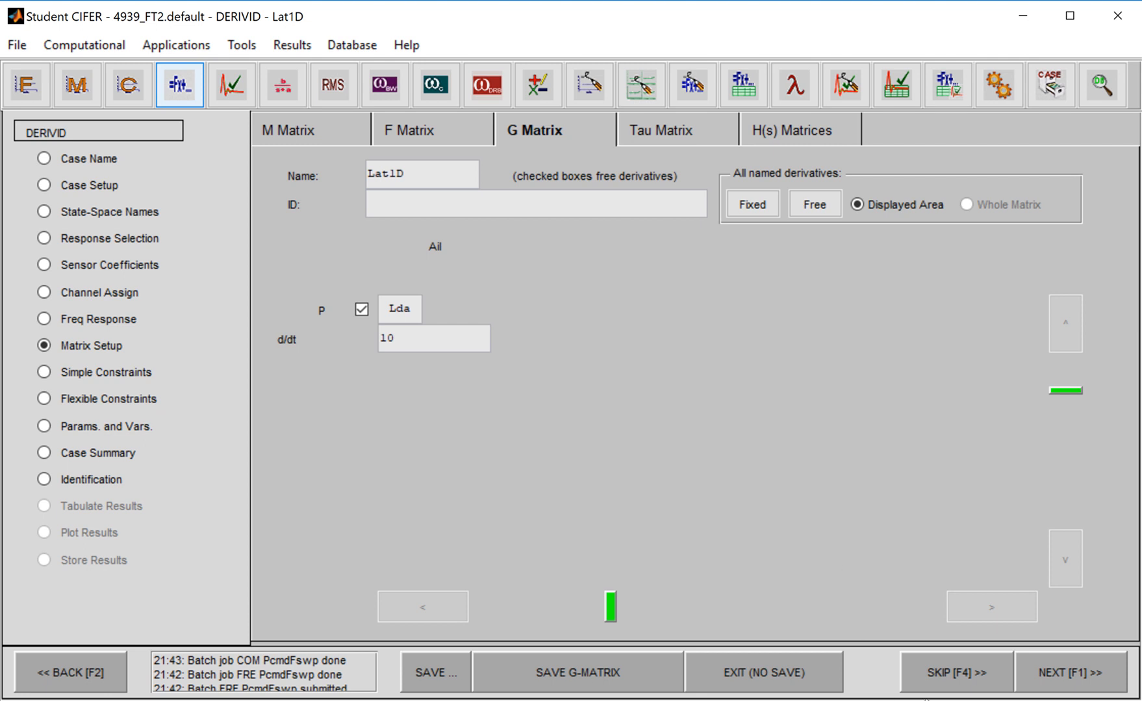
Pass over the simple and flexible constraints and proceed to the list of parameters and variables.
{"action": "left_click", "coordinate": [1046, 662]}
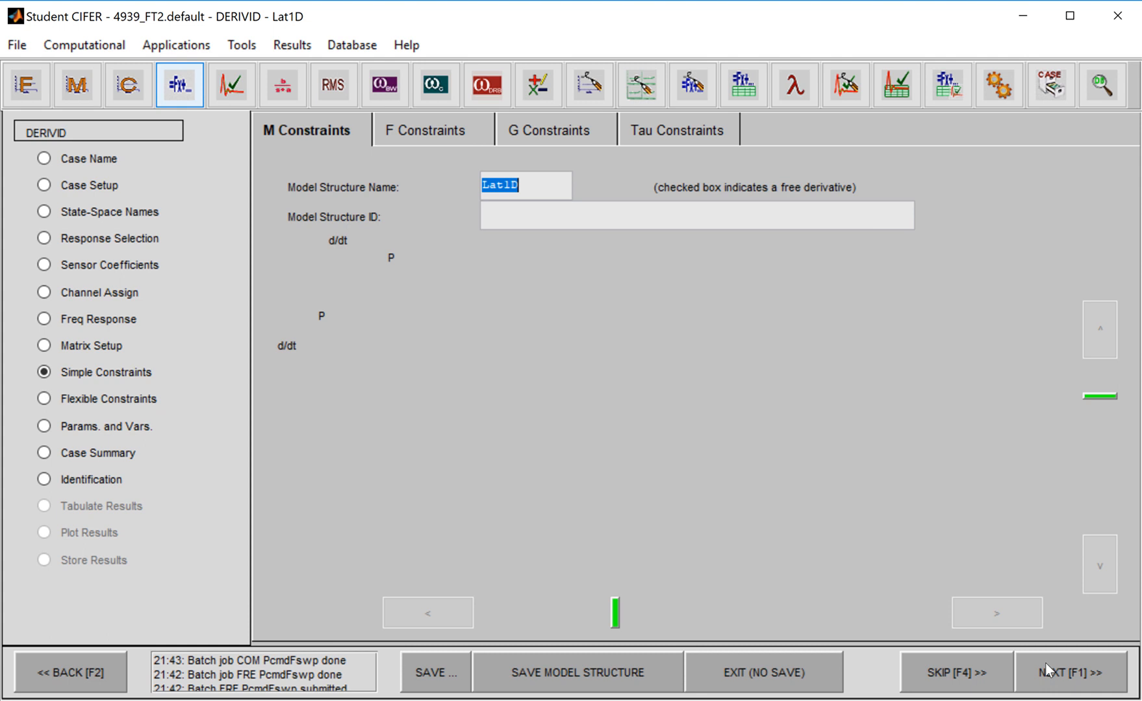
{"action": "left_click", "coordinate": [1046, 663]}
{"action": "left_click", "coordinate": [1046, 662]}
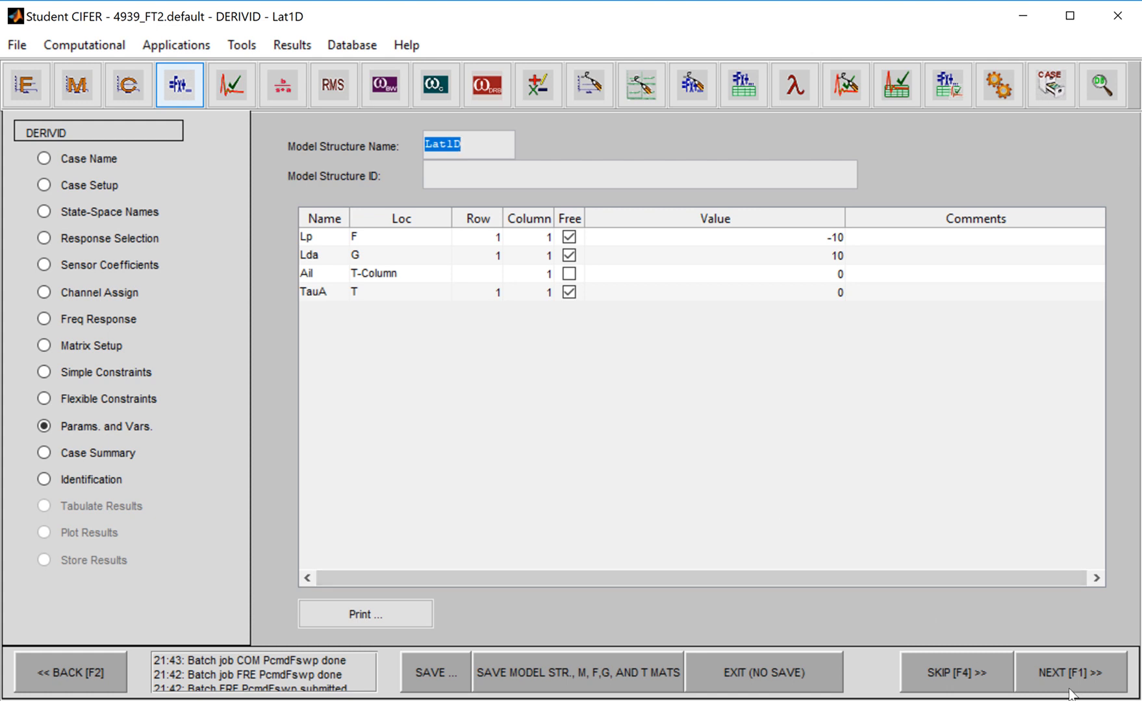
Generate the short case summary, close it, and accept the input data to reach the identification configuration.
{"action": "left_click", "coordinate": [1048, 680]}
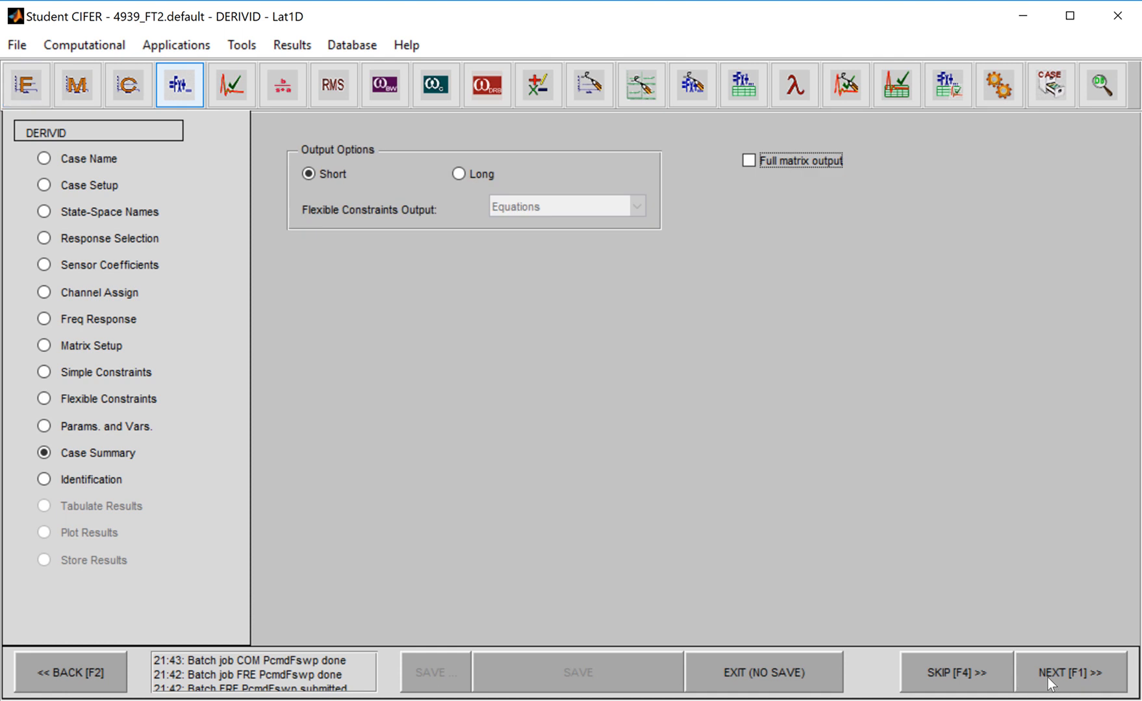
{"action": "left_click", "coordinate": [1047, 676]}
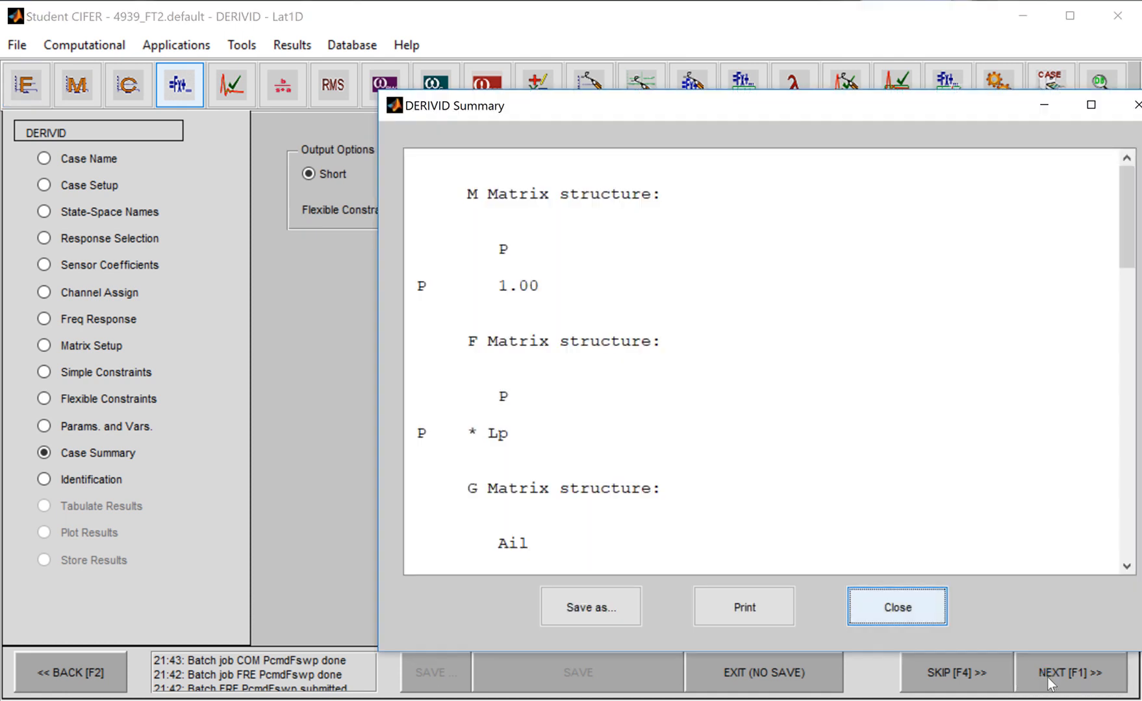
{"action": "left_click", "coordinate": [921, 601]}
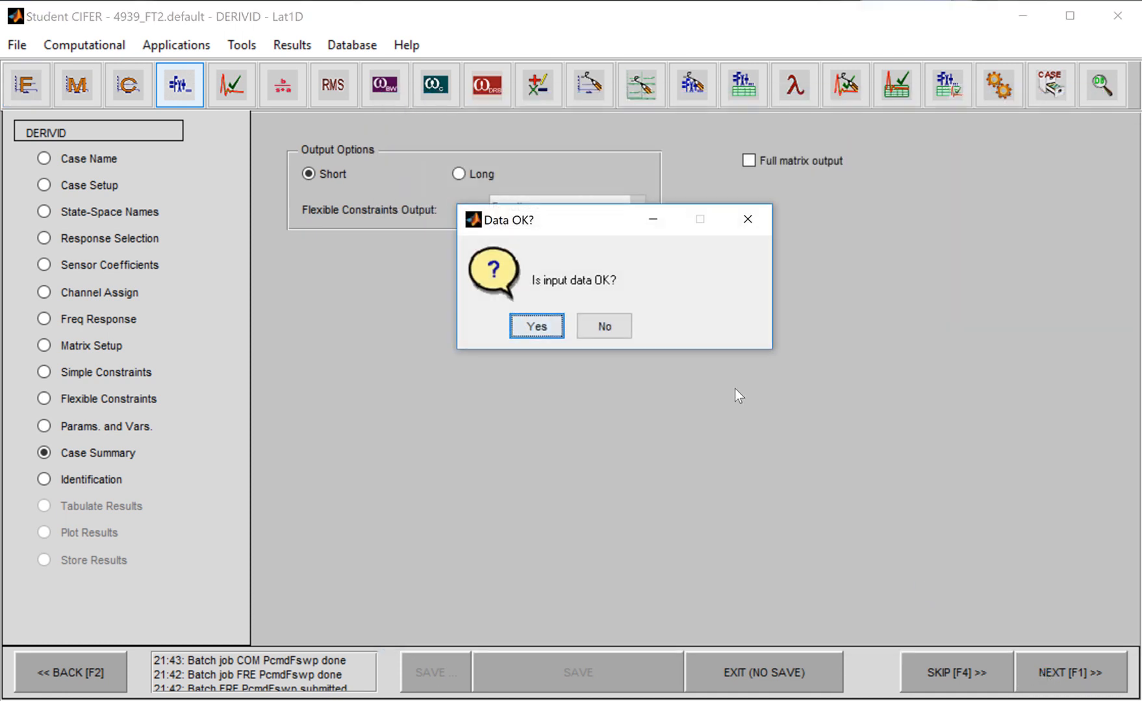
{"action": "left_click", "coordinate": [548, 322]}
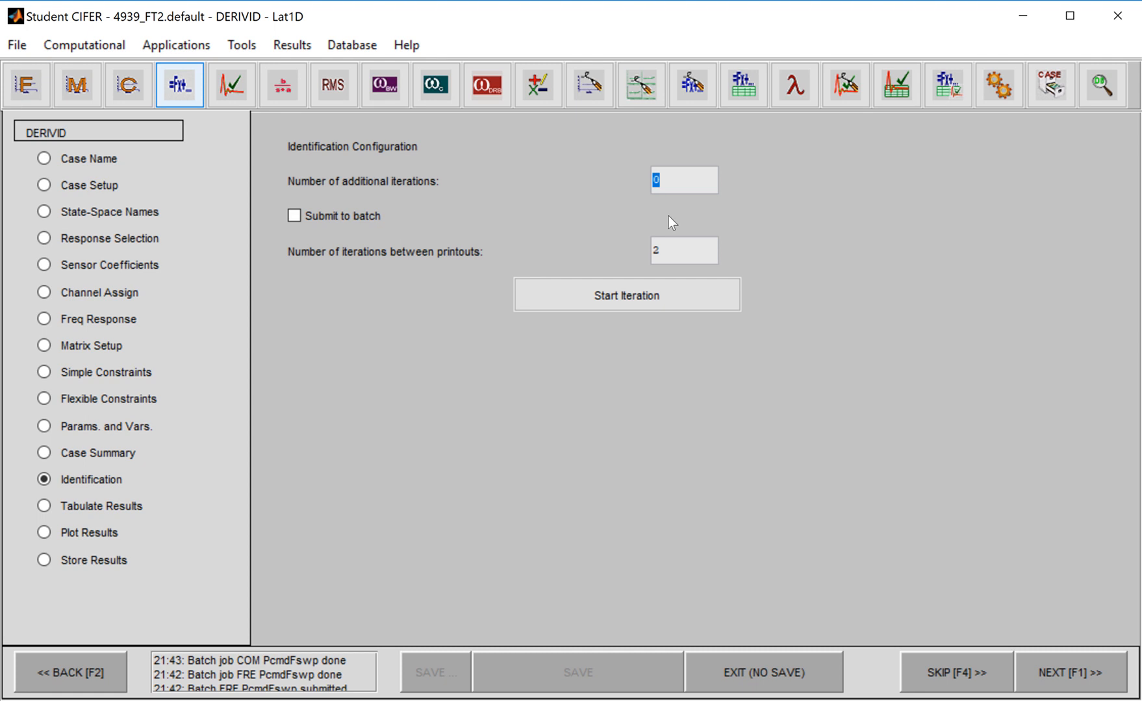
Run the Lat1D identification with 1000 additional iterations and close the iteration output.
{"action": "type", "text": "1000"}
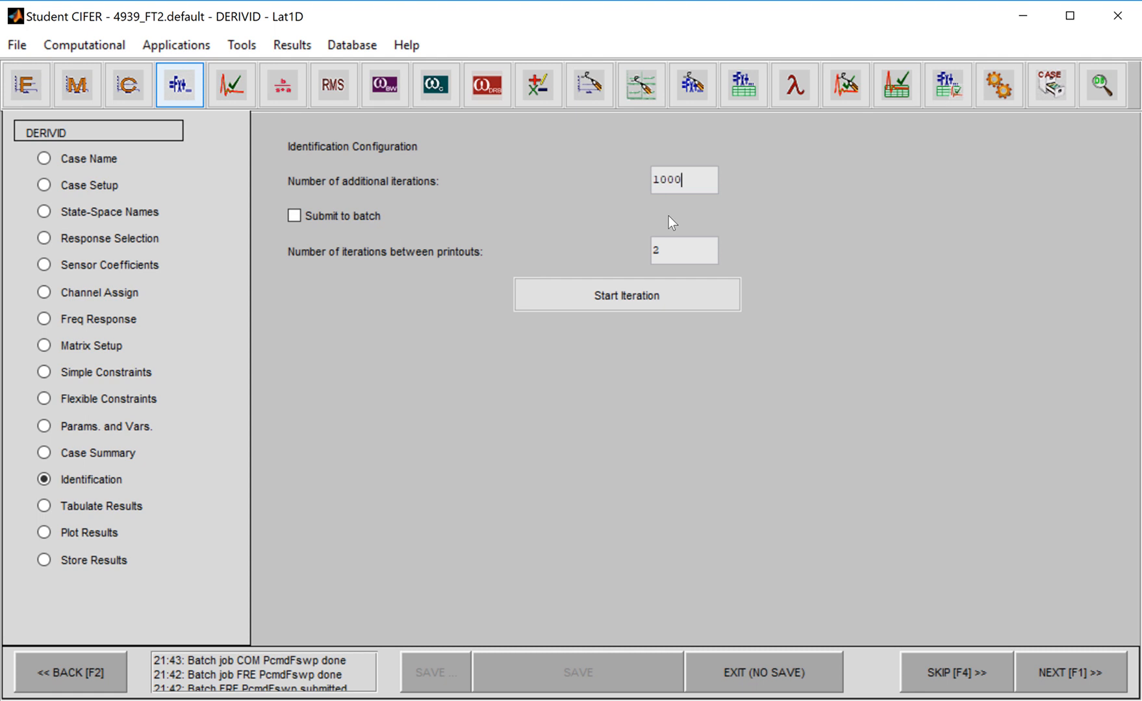
{"action": "left_click", "coordinate": [668, 307]}
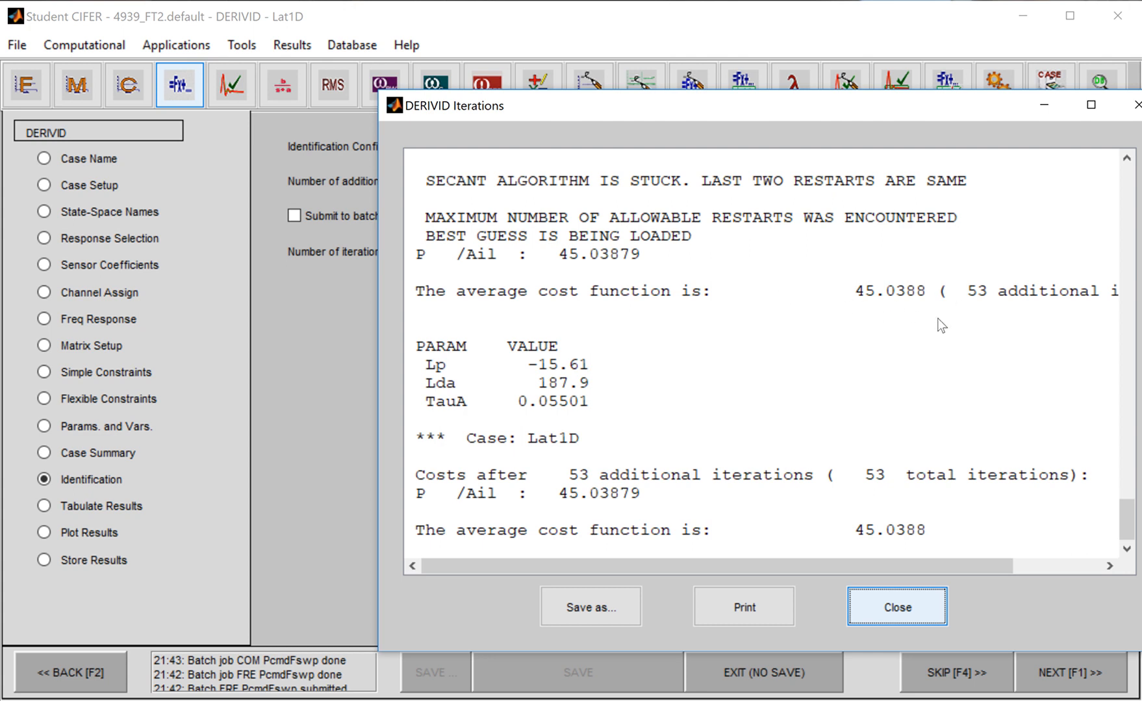
{"action": "left_click", "coordinate": [924, 615]}
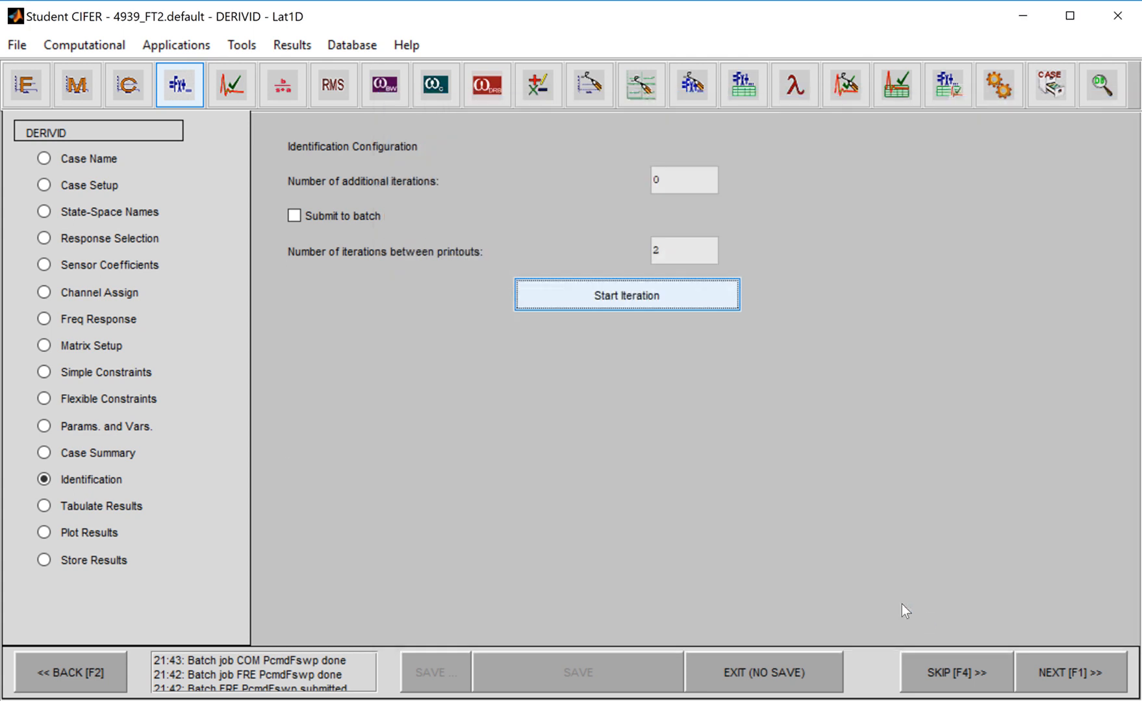
Go back to the matrix setup and set Lp to -11 in the F matrix.
{"action": "left_click", "coordinate": [96, 662]}
{"action": "left_click", "coordinate": [96, 663]}
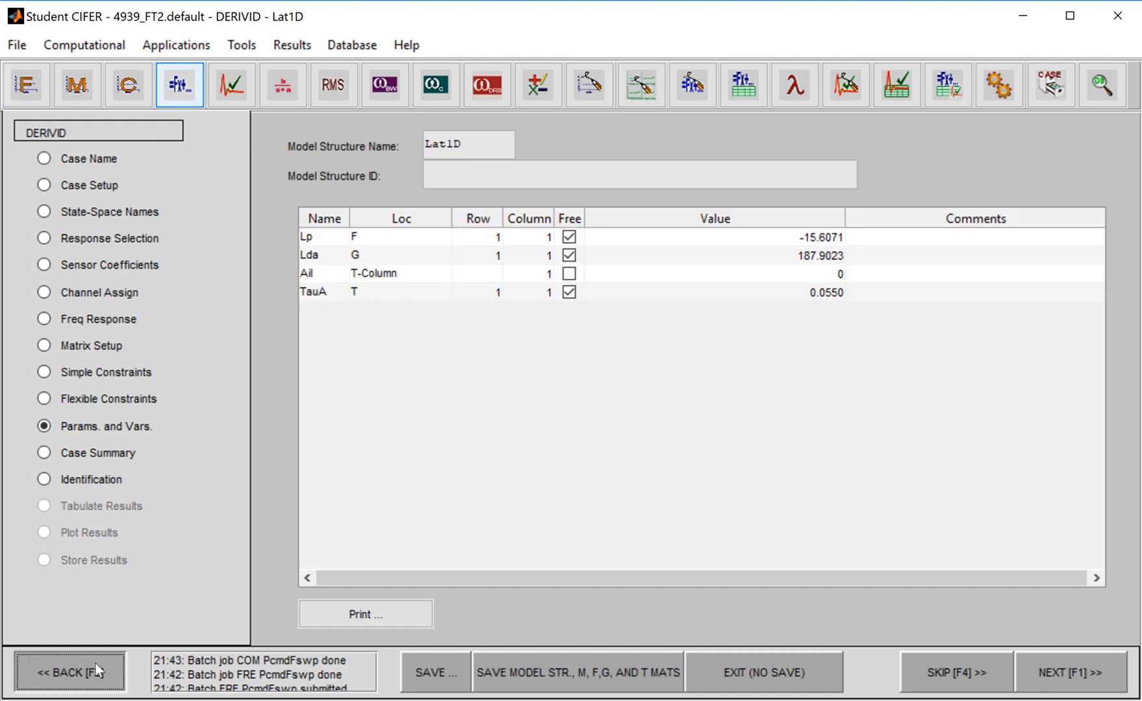
{"action": "left_click", "coordinate": [97, 670]}
{"action": "left_click", "coordinate": [97, 670]}
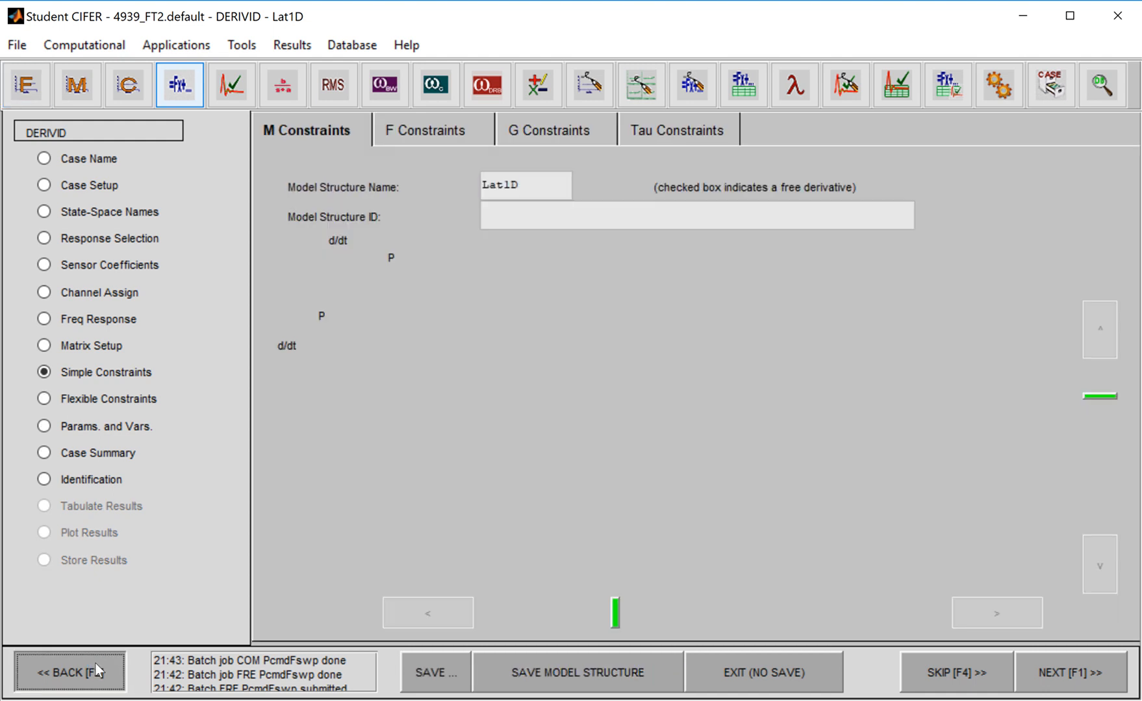
{"action": "left_click", "coordinate": [96, 670]}
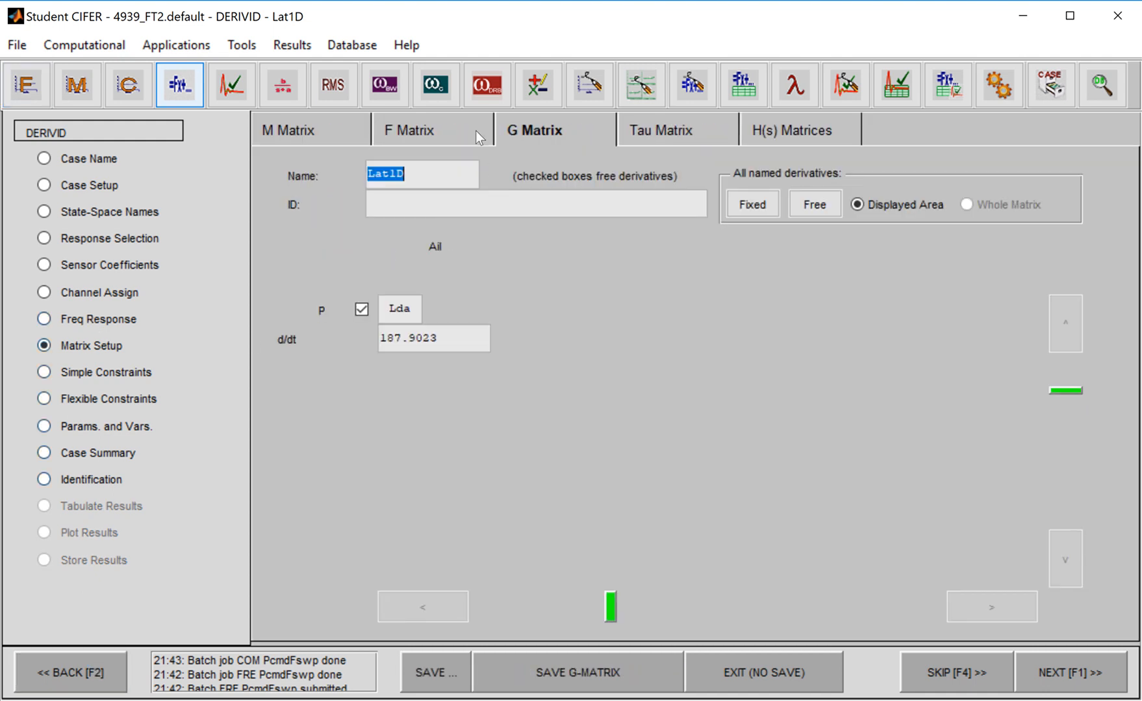
{"action": "left_click", "coordinate": [426, 128]}
{"action": "left_click_drag", "start_coordinate": [469, 348], "coordinate": [299, 321]}
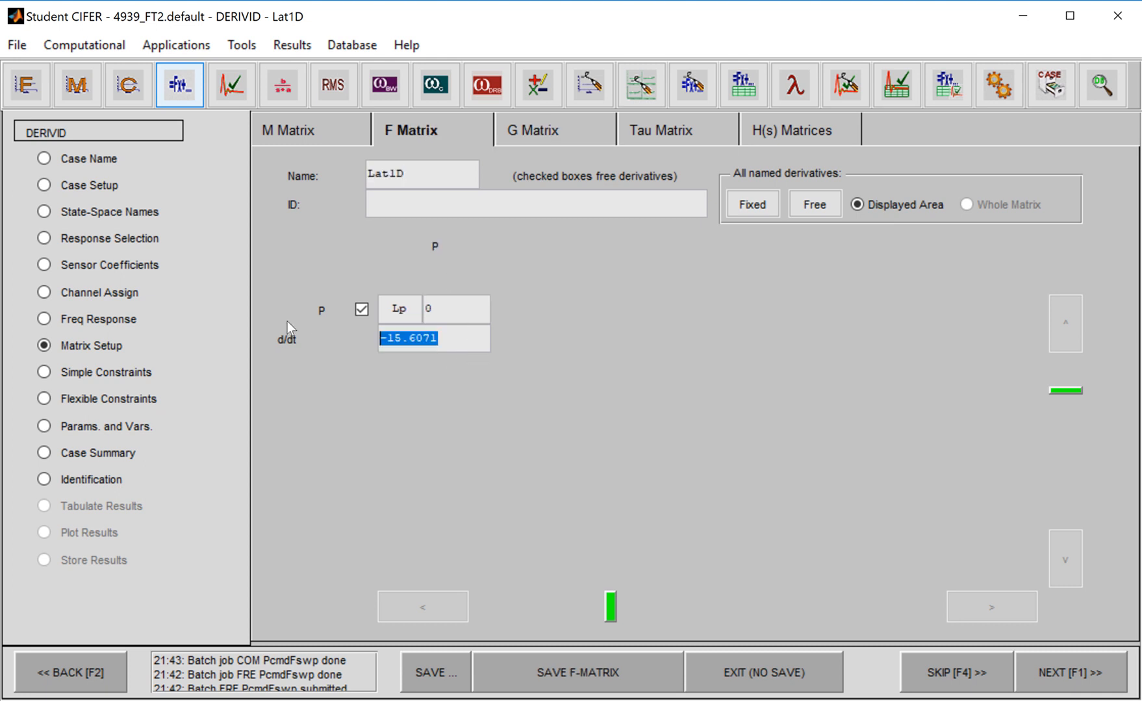
{"action": "type", "text": "-11"}
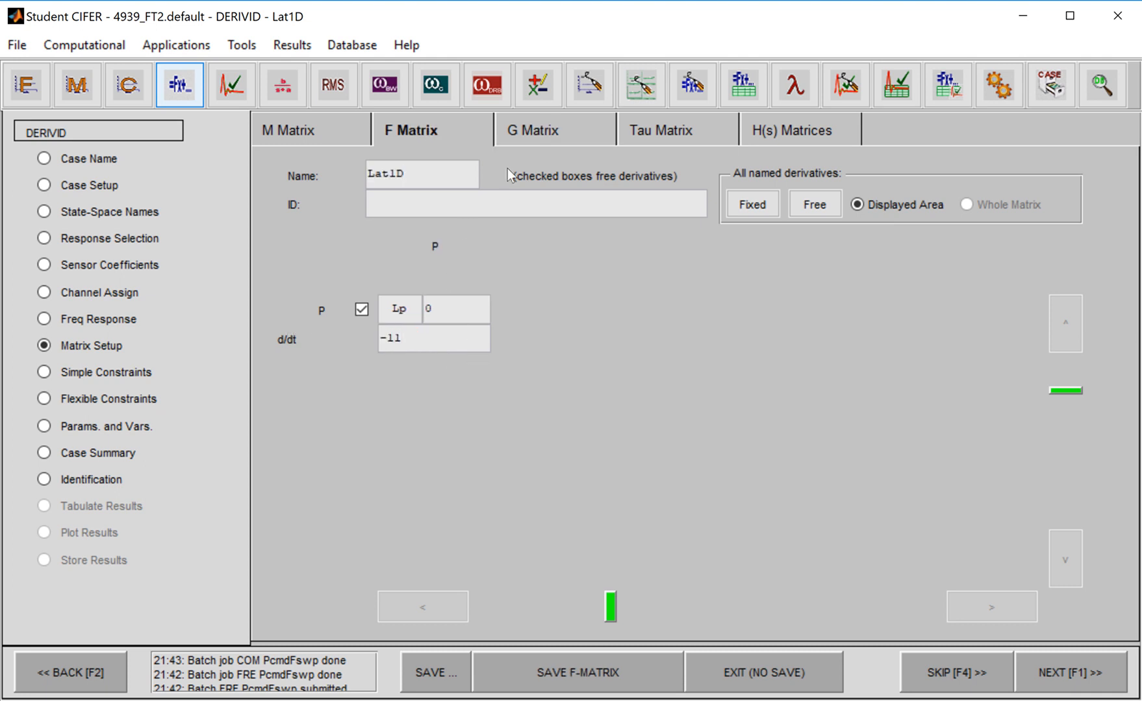
Set Lda to 20 in the G matrix, and check the M, F, G and Tau matrices.
{"action": "left_click", "coordinate": [531, 132]}
{"action": "left_click_drag", "start_coordinate": [454, 348], "coordinate": [285, 344]}
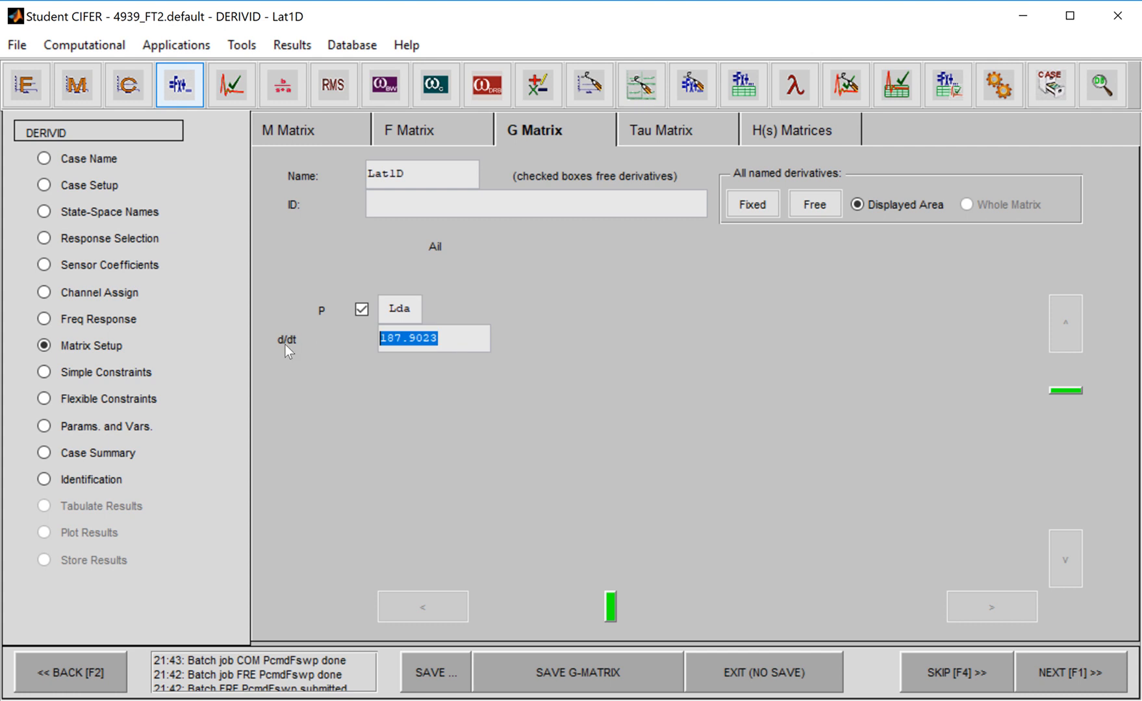
{"action": "type", "text": "20"}
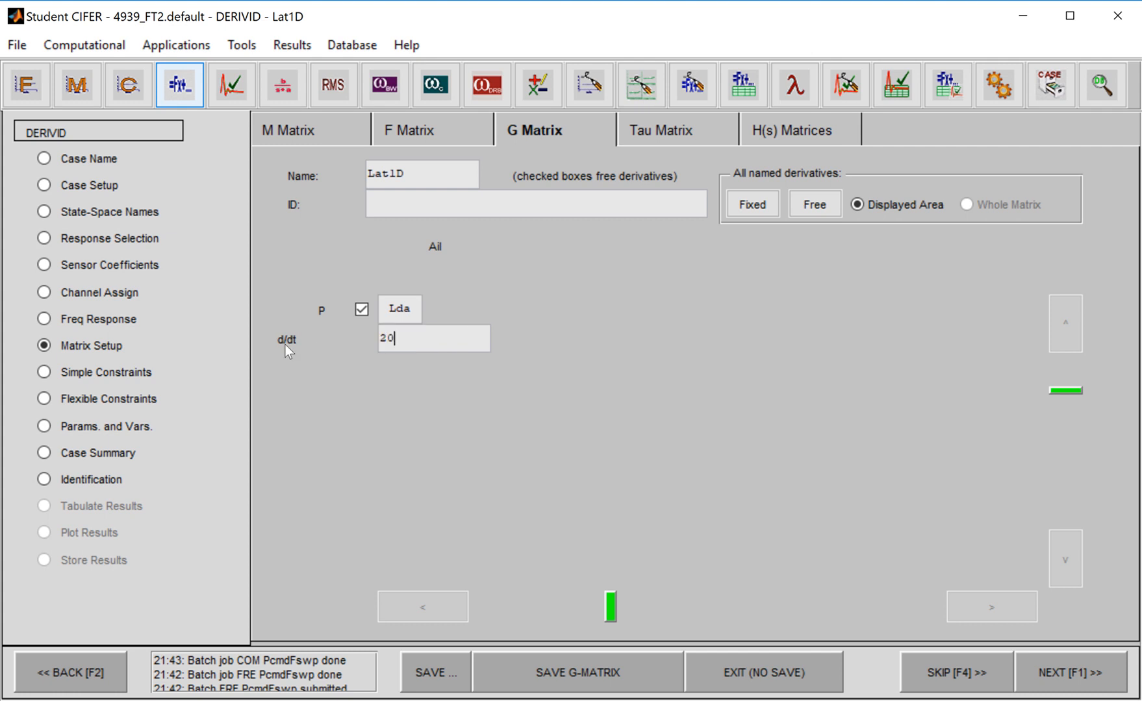
{"action": "left_click", "coordinate": [303, 134]}
{"action": "left_click", "coordinate": [408, 129]}
{"action": "left_click", "coordinate": [514, 132]}
{"action": "left_click", "coordinate": [670, 123]}
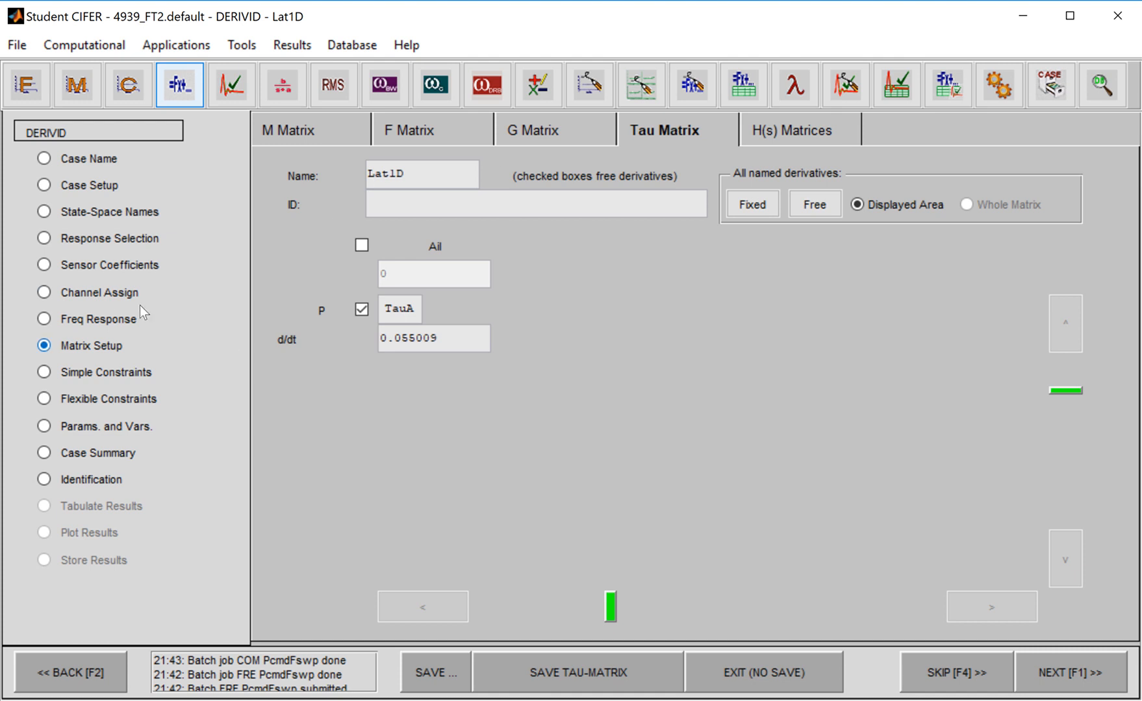
Return to the frequency response setup and set the P/Ail stop frequency to 23.5 rad/sec.
{"action": "left_click", "coordinate": [99, 321]}
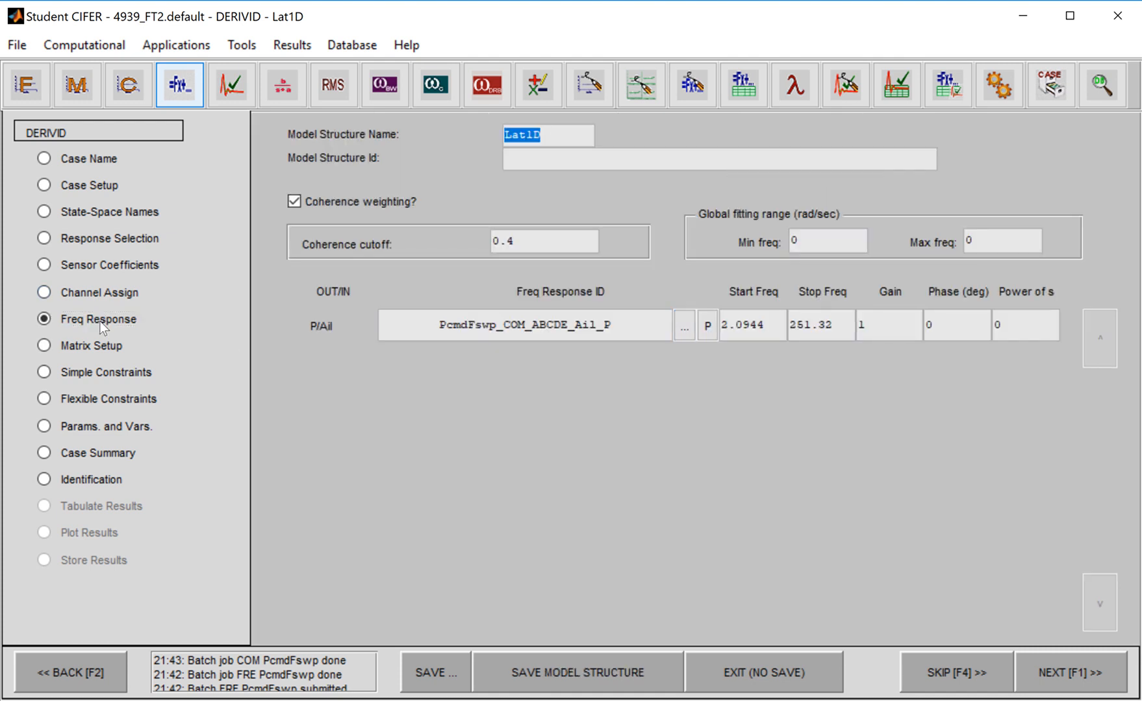
{"action": "left_click", "coordinate": [829, 329]}
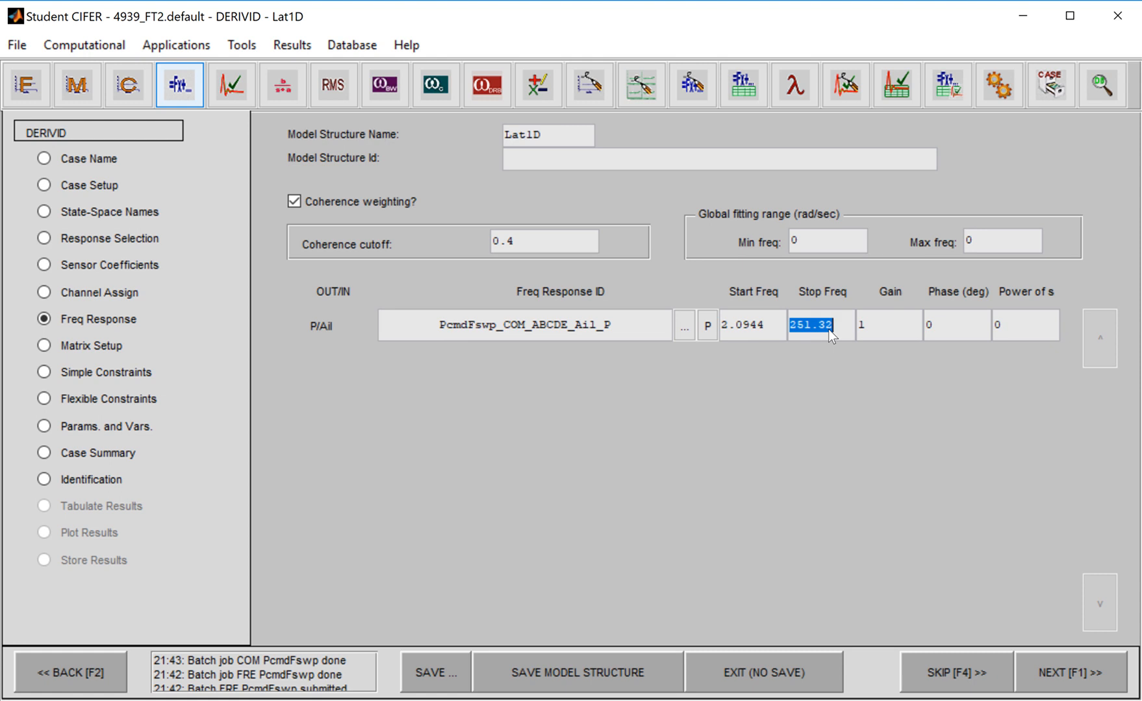
{"action": "type", "text": "23.5"}
Plot the P/Ail frequency response and inspect data points along its coherence curve, then close the plot.
{"action": "left_click", "coordinate": [708, 326]}
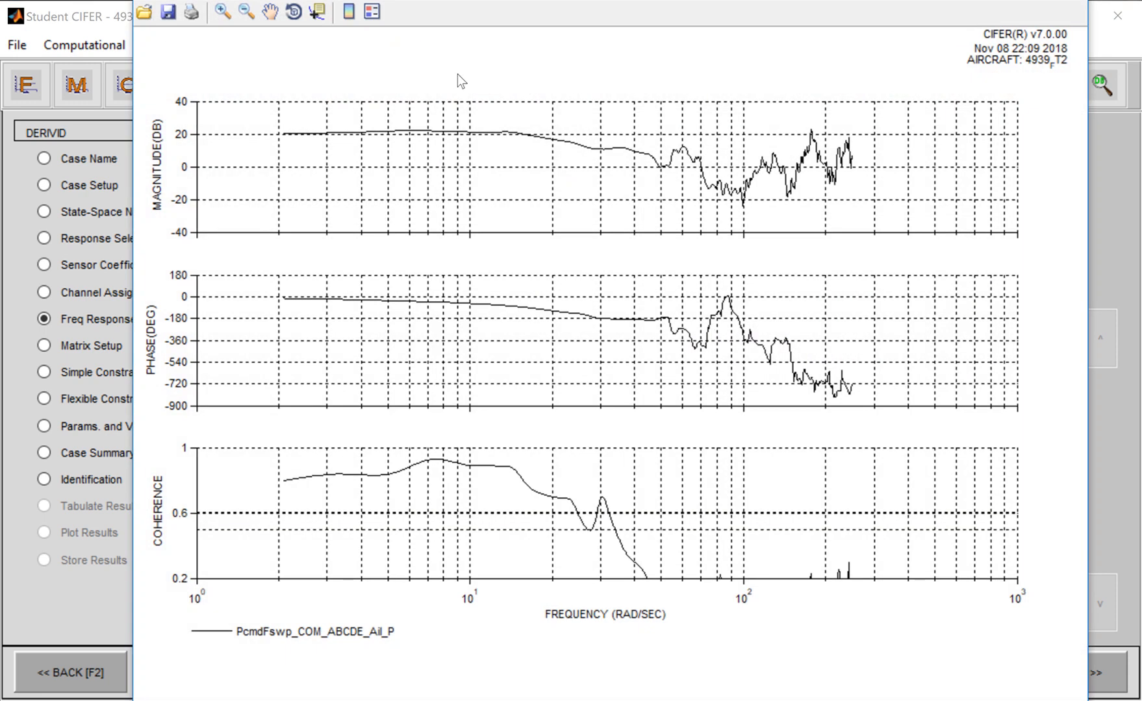
{"action": "left_click", "coordinate": [317, 11]}
{"action": "left_click", "coordinate": [505, 467]}
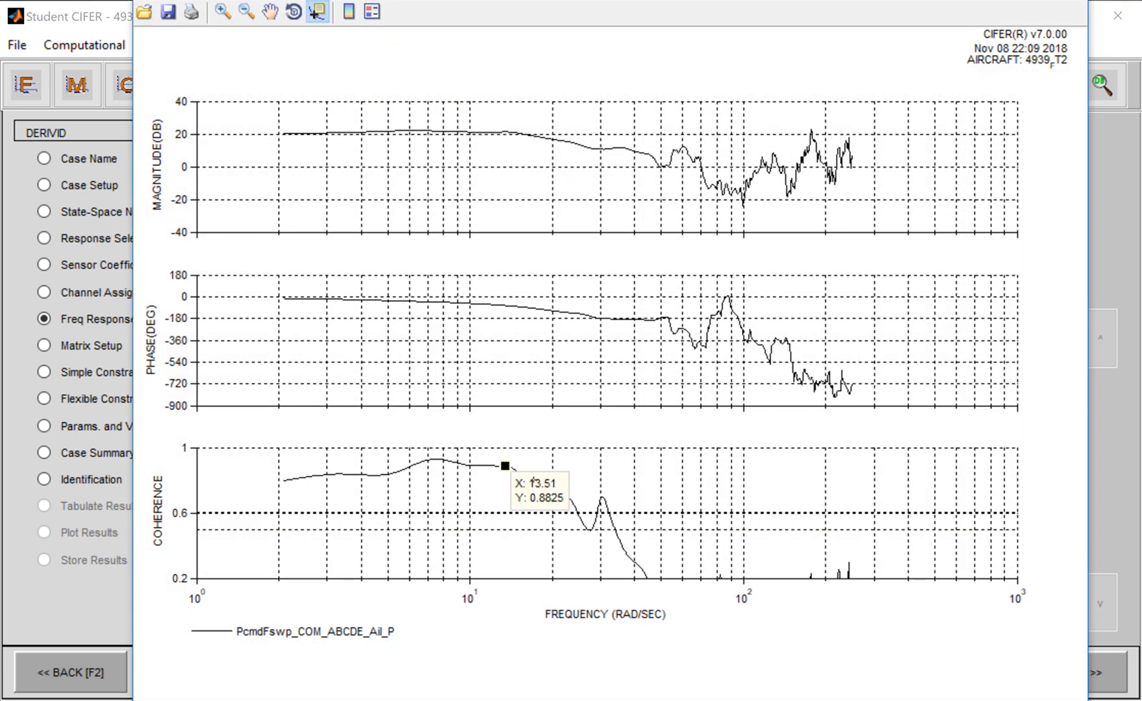
{"action": "left_click_drag", "start_coordinate": [550, 491], "coordinate": [570, 499]}
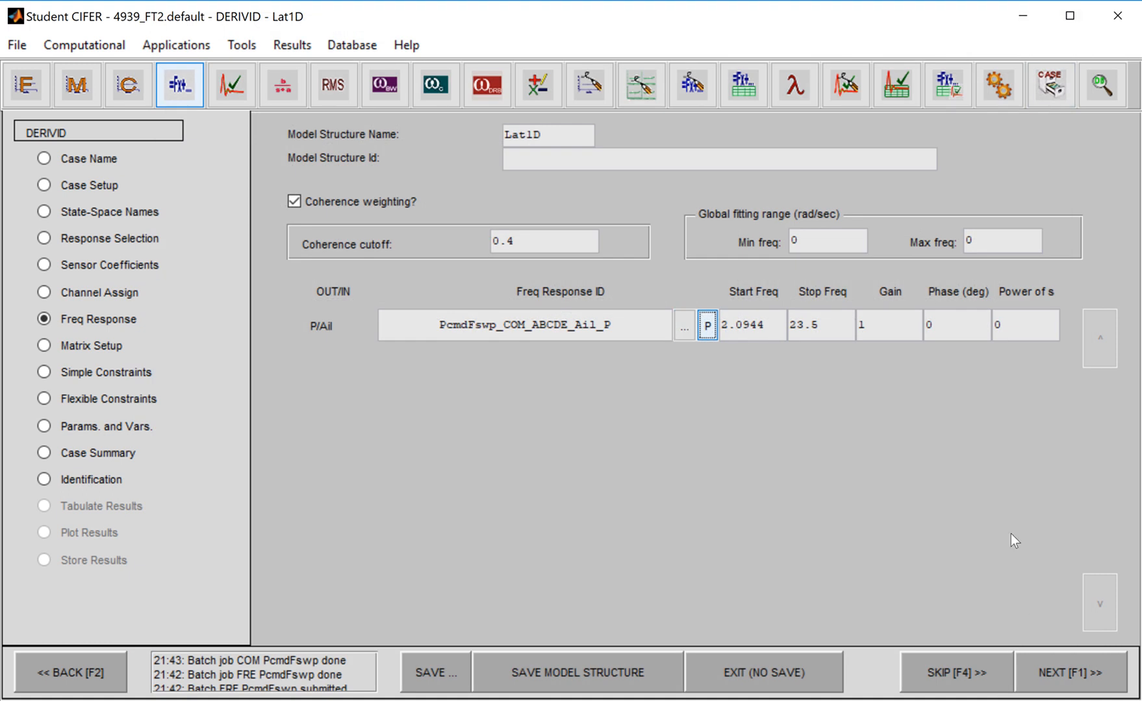
In the matrix setup, set Lp to -10 in the F matrix and Lda to 10 in the G matrix.
{"action": "left_click", "coordinate": [1057, 669]}
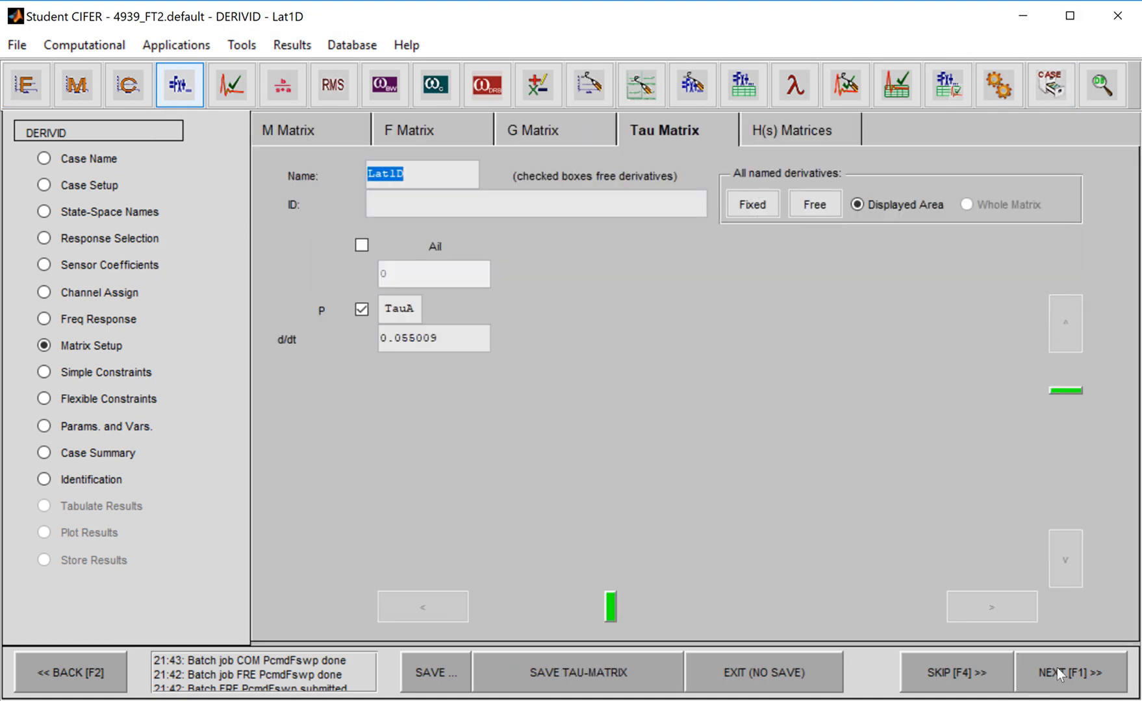
{"action": "left_click", "coordinate": [428, 132]}
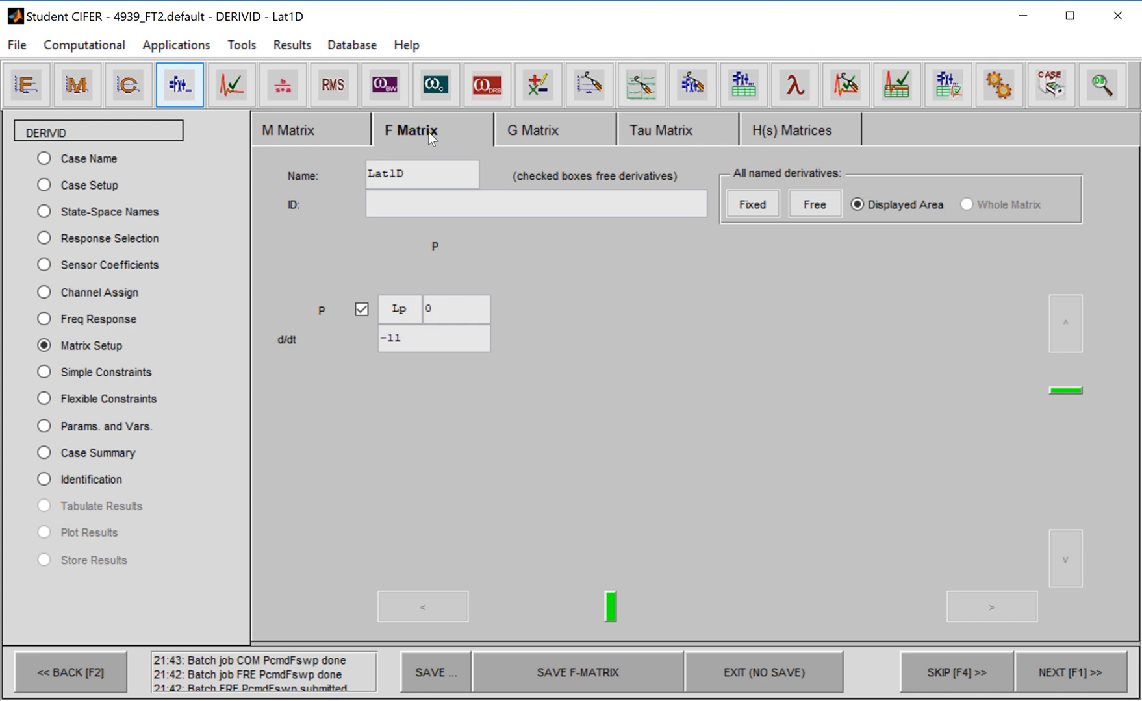
{"action": "key", "text": "BackSpace"}
{"action": "type", "text": "0"}
{"action": "left_click", "coordinate": [542, 136]}
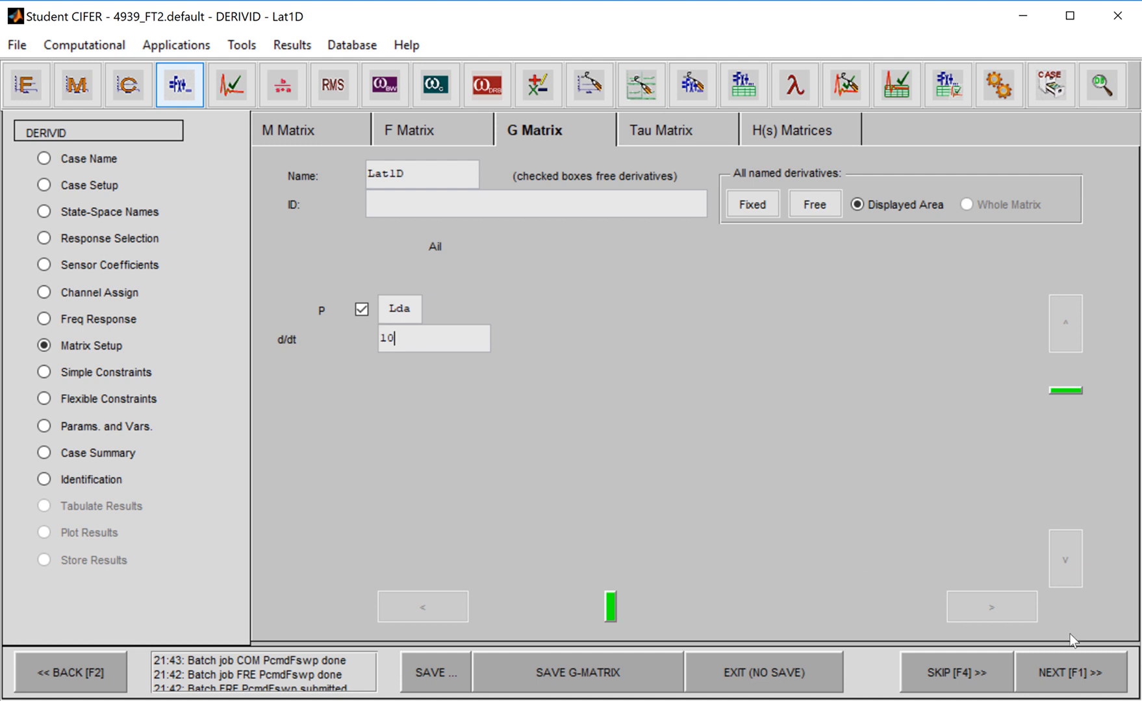
Proceed past the constraints and parameter list to the case summary, close it, and accept the input data.
{"action": "left_click", "coordinate": [1088, 662]}
{"action": "left_click", "coordinate": [1089, 663]}
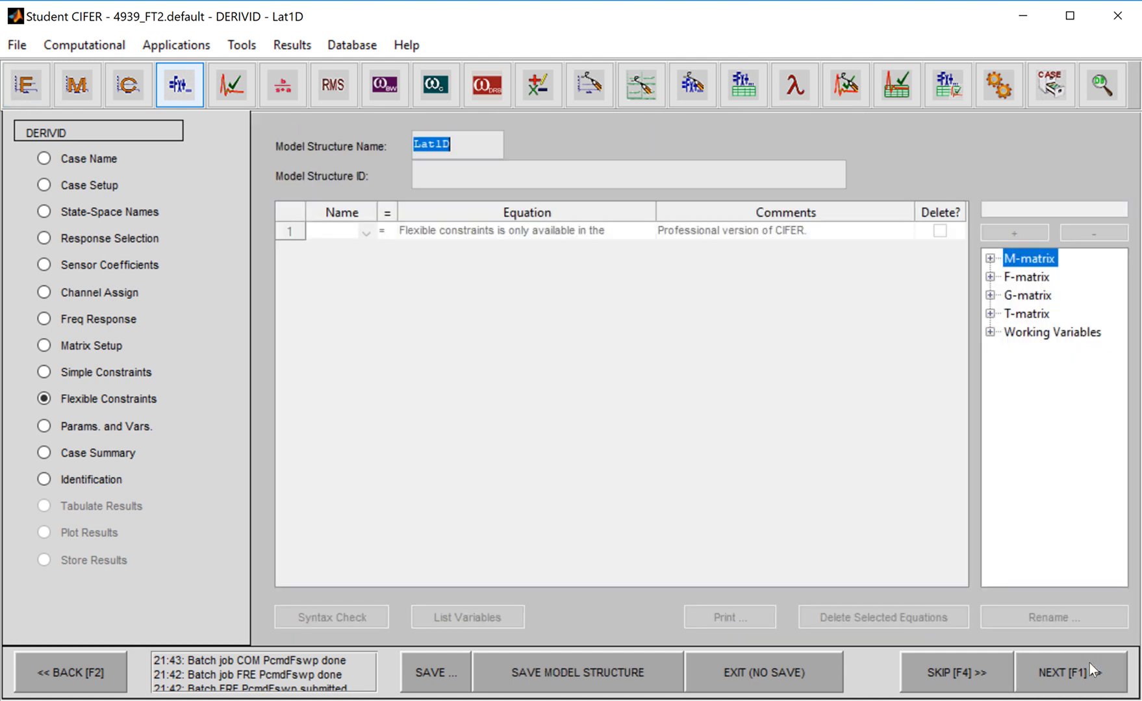
{"action": "left_click", "coordinate": [1089, 662]}
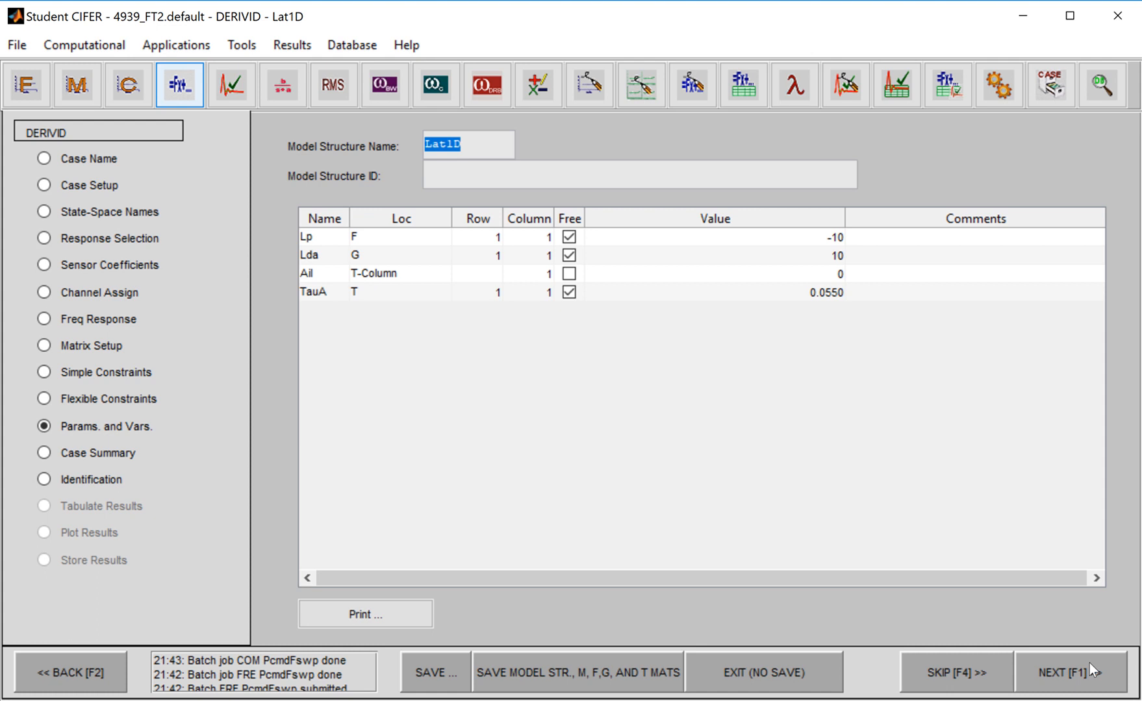
{"action": "left_click", "coordinate": [1089, 663]}
{"action": "left_click", "coordinate": [1089, 662]}
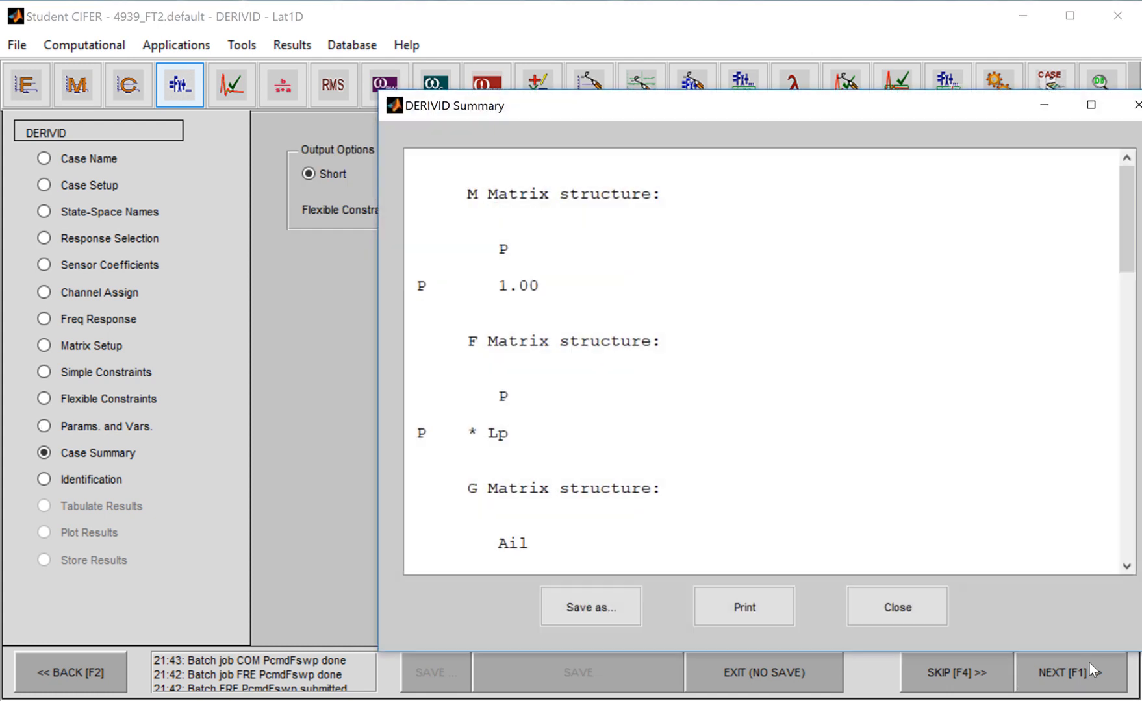
{"action": "left_click", "coordinate": [926, 595]}
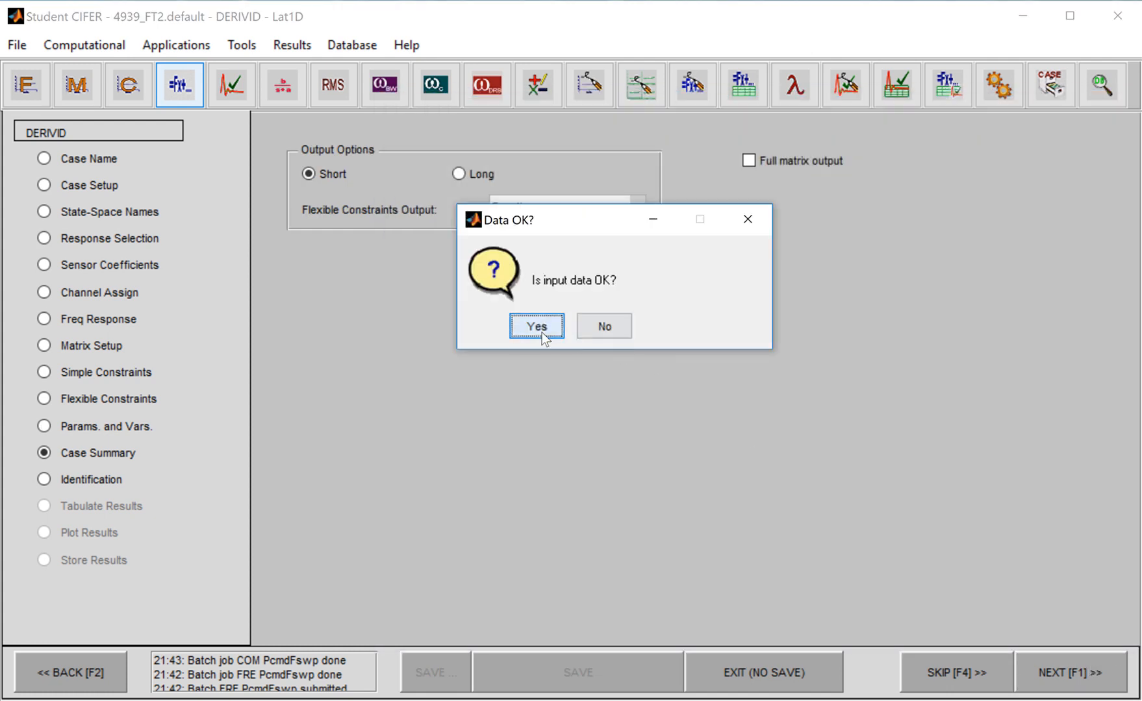
{"action": "left_click", "coordinate": [538, 328]}
Rerun the identification over the shortened frequency range with 1000 additional iterations and close the iteration output.
{"action": "type", "text": "1000"}
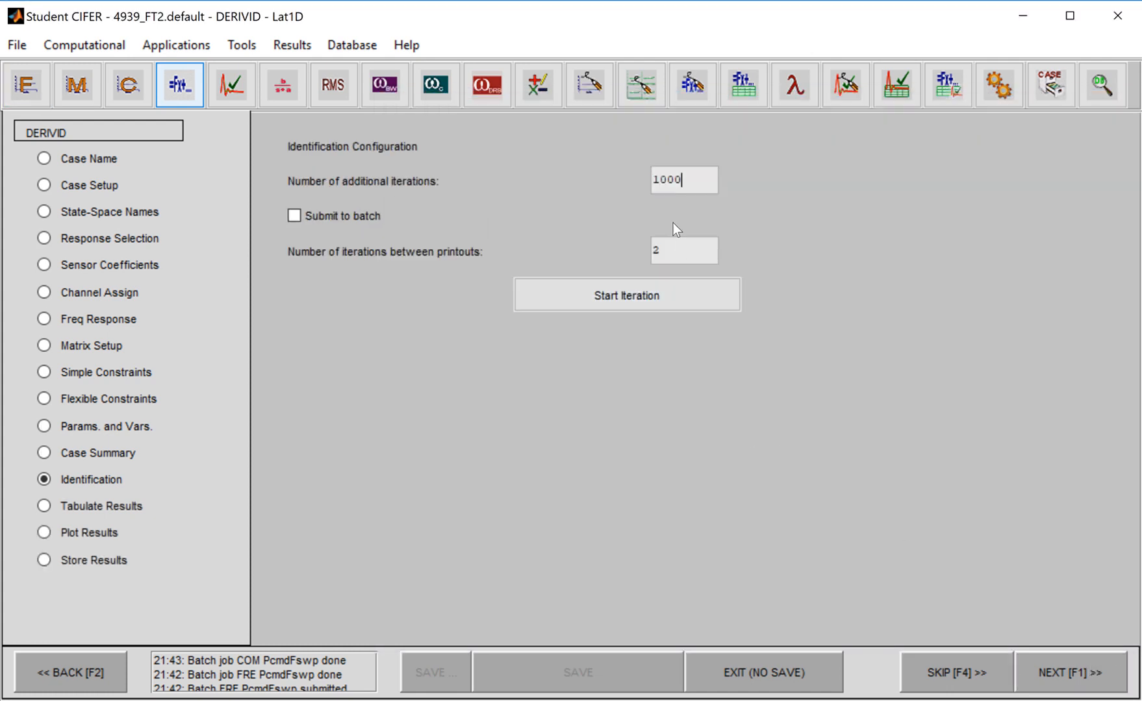
{"action": "left_click", "coordinate": [631, 290]}
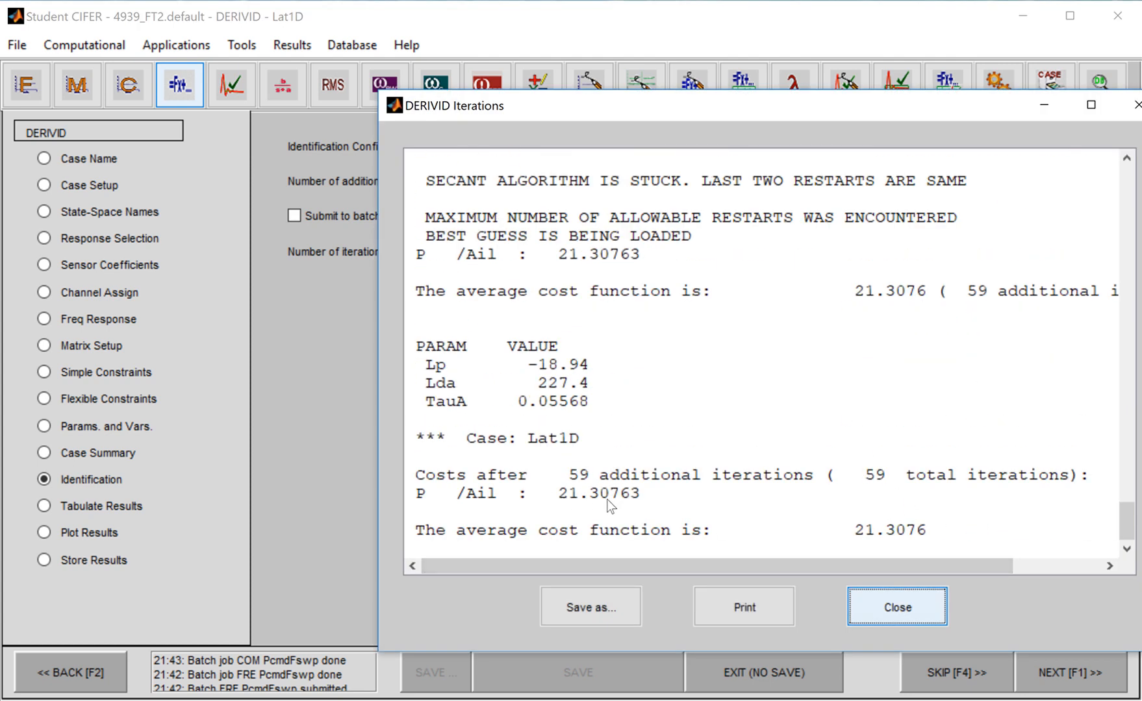
{"action": "left_click", "coordinate": [897, 610]}
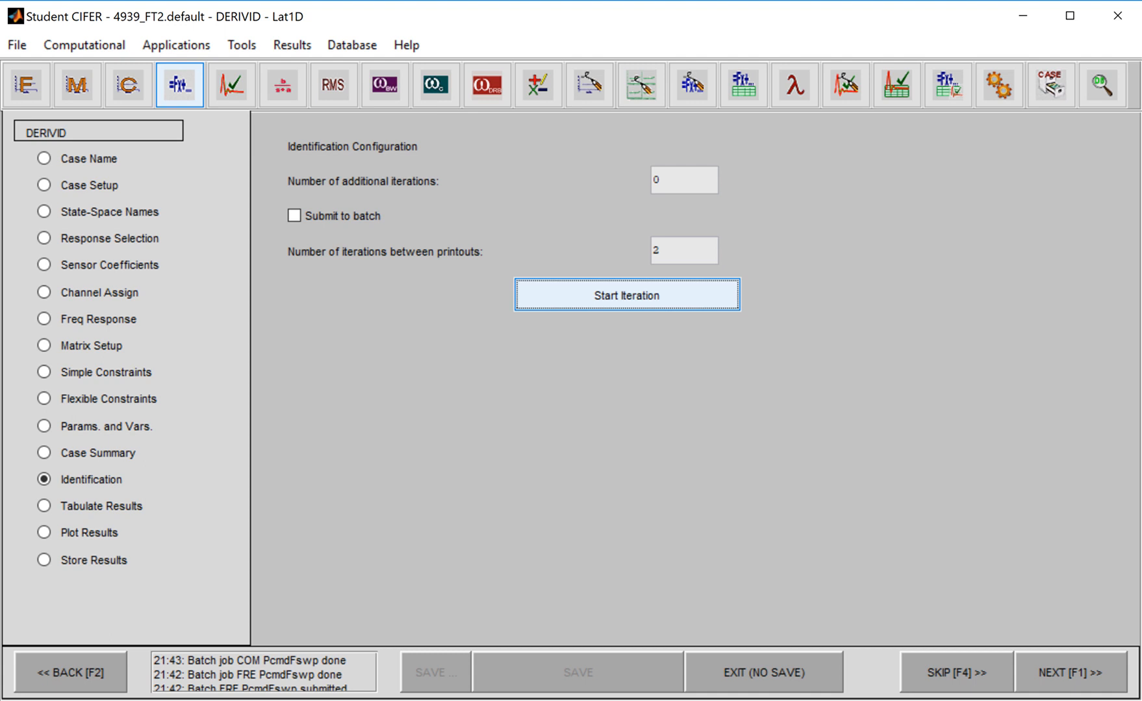
In the tabulated results, view all frequency response values through to the highest frequency, and close the listing.
{"action": "left_click", "coordinate": [1068, 673]}
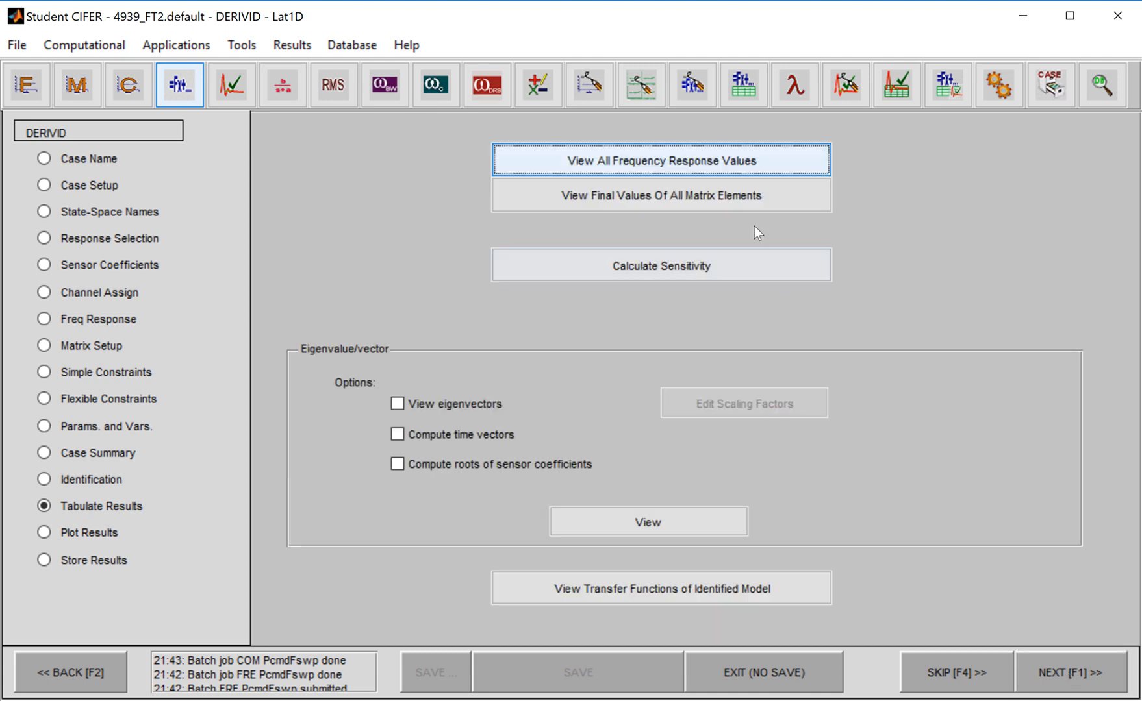
{"action": "left_click", "coordinate": [674, 172]}
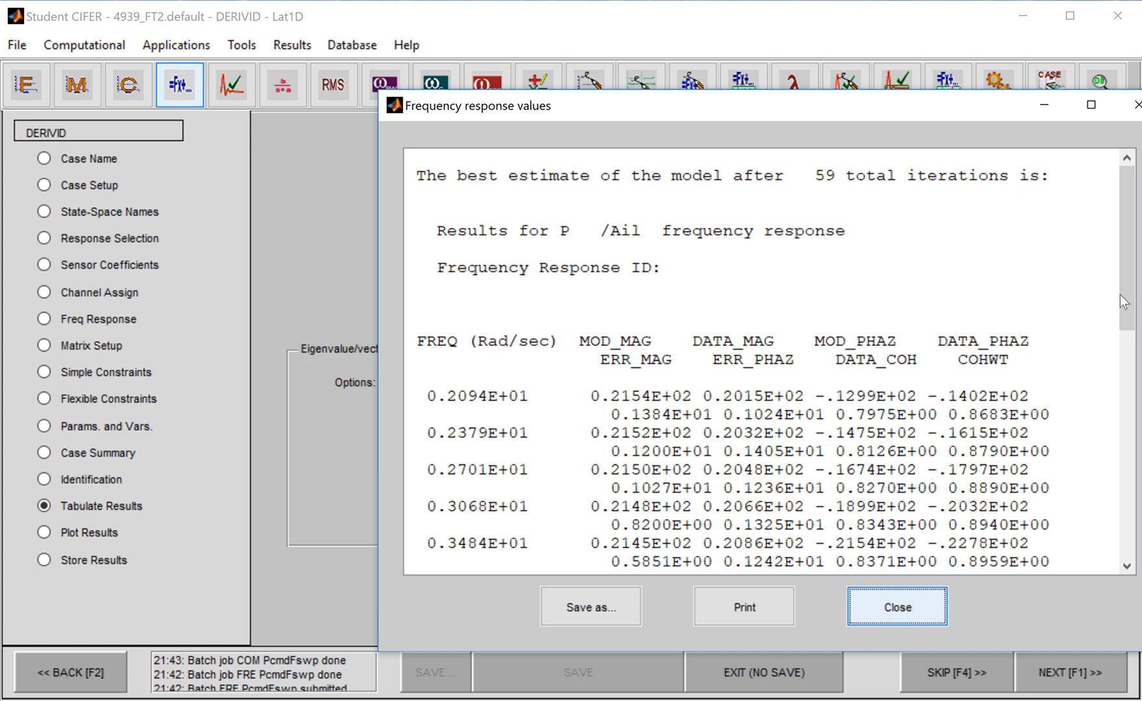
{"action": "left_click_drag", "start_coordinate": [1119, 295], "coordinate": [1120, 522]}
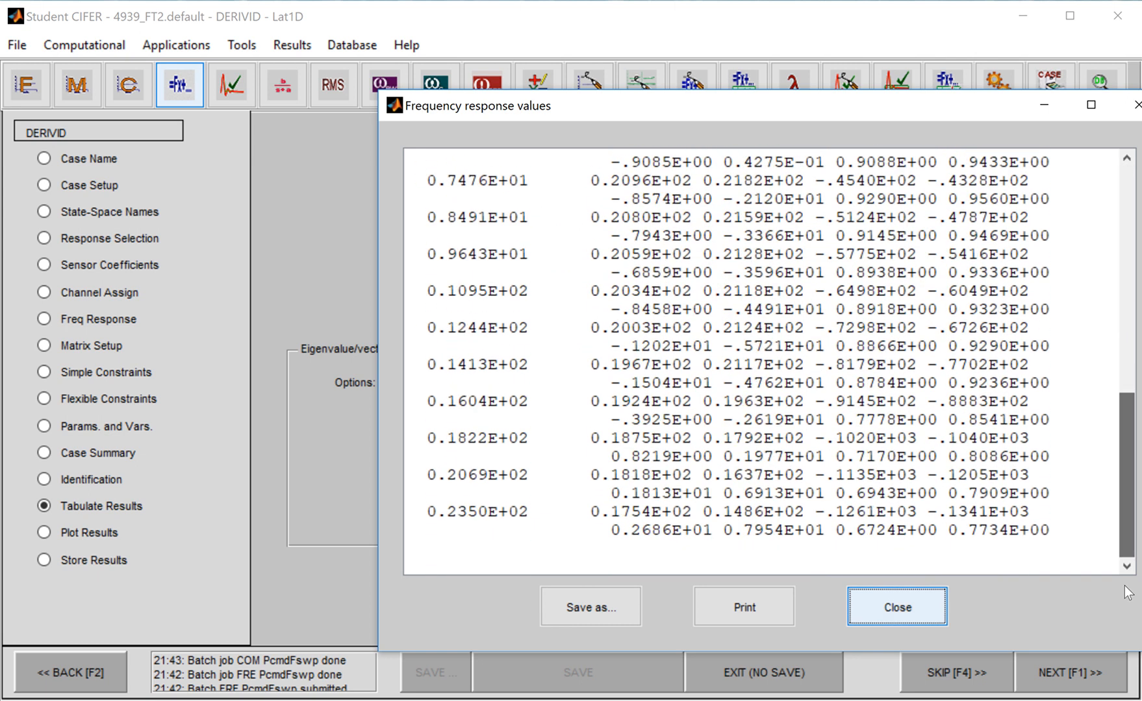
{"action": "left_click", "coordinate": [888, 593]}
View the final values of all matrix elements of the identified model and close the listing.
{"action": "left_click", "coordinate": [697, 194]}
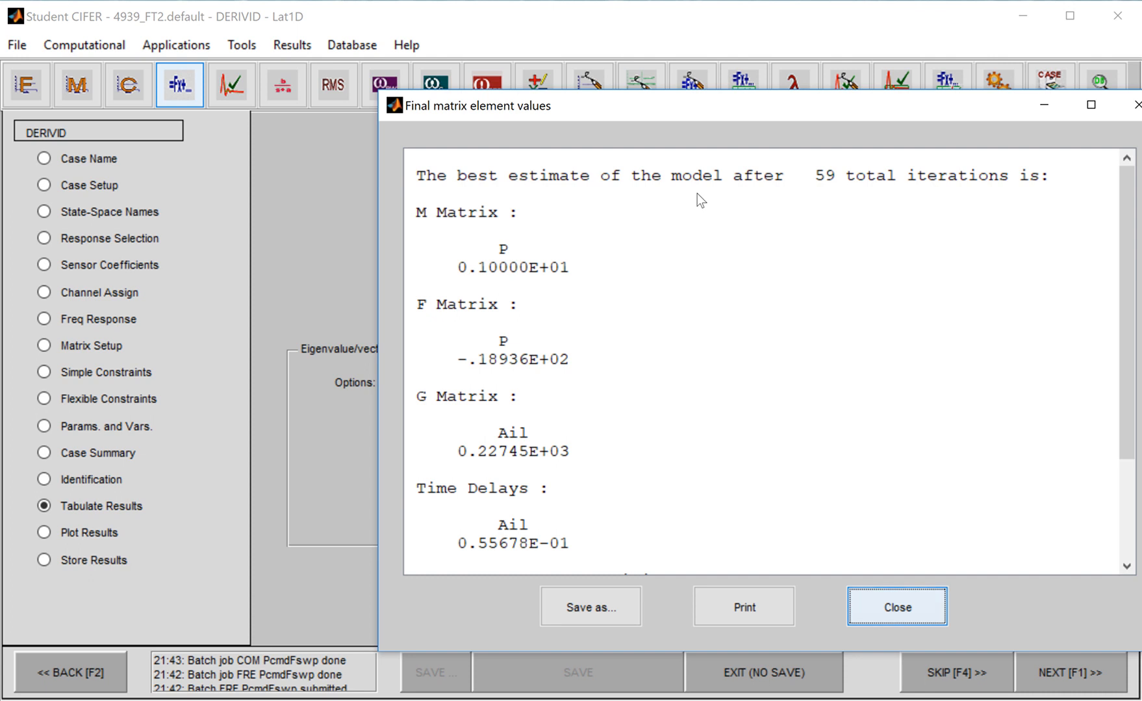
{"action": "left_click_drag", "start_coordinate": [1121, 296], "coordinate": [1118, 322]}
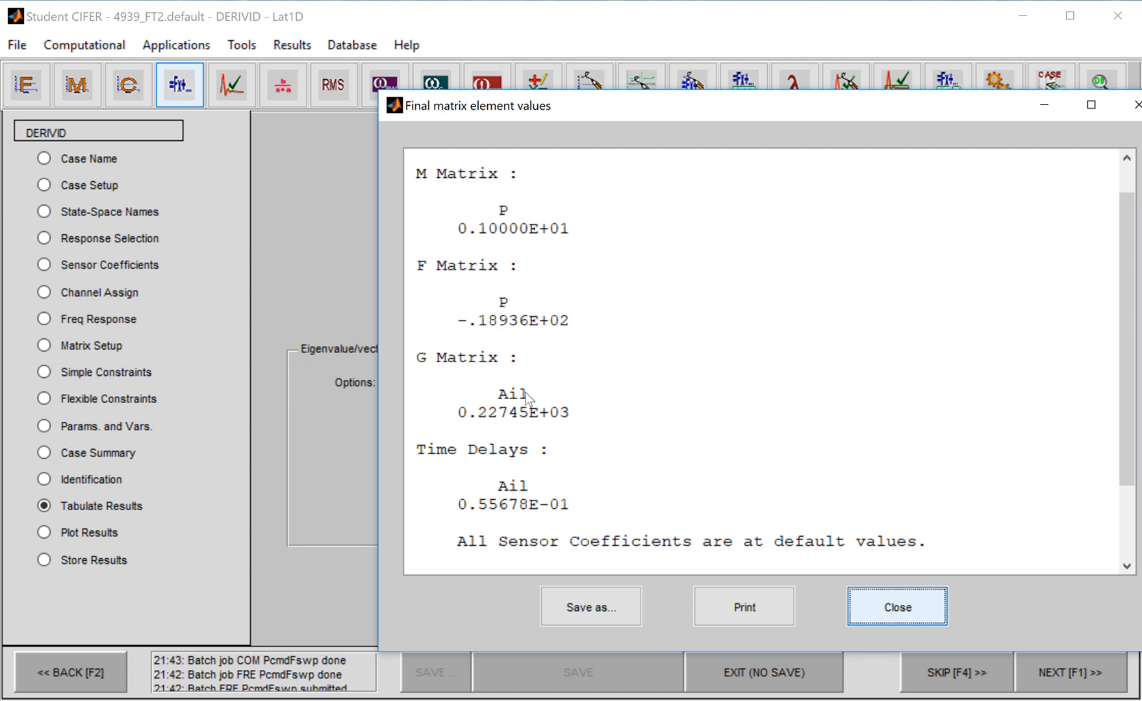
{"action": "left_click", "coordinate": [940, 607]}
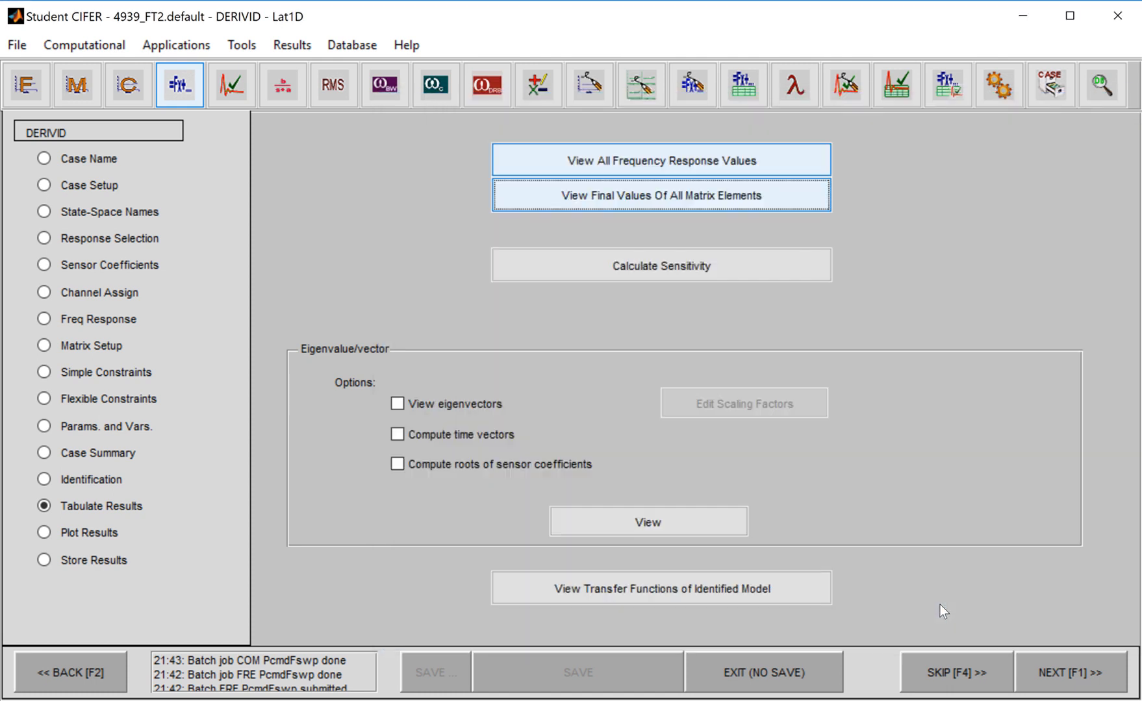
Calculate the sensitivity of the identified parameters, close the results, and proceed to the plot configuration.
{"action": "left_click", "coordinate": [725, 262]}
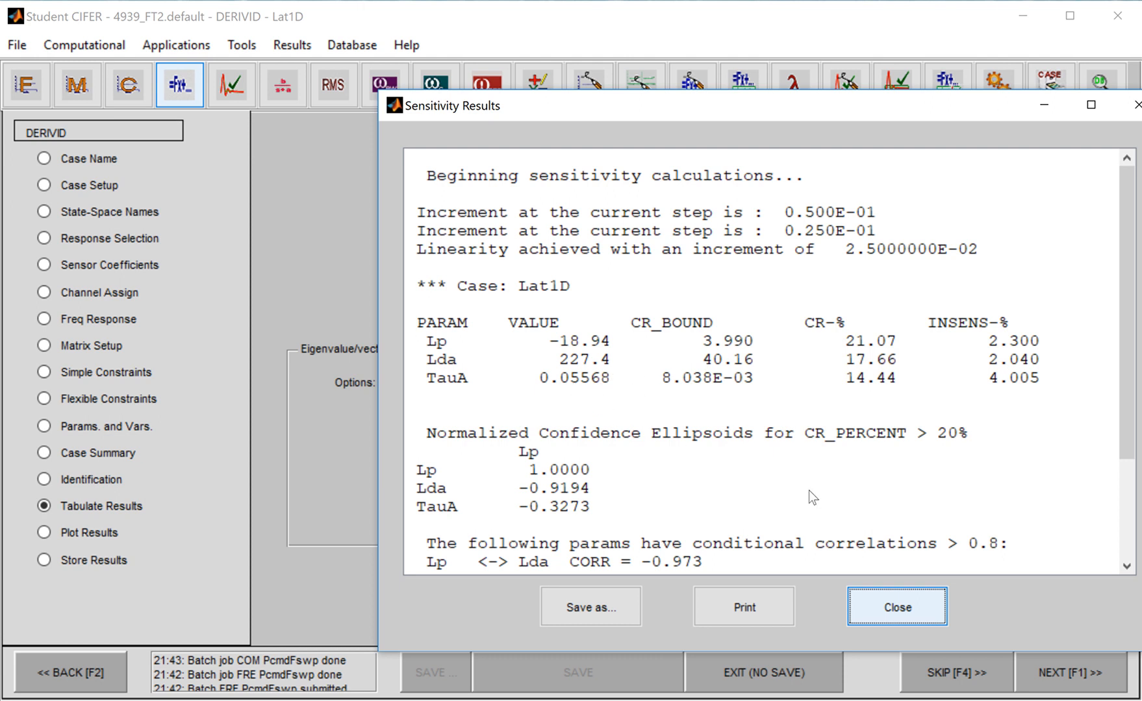
{"action": "left_click", "coordinate": [919, 602]}
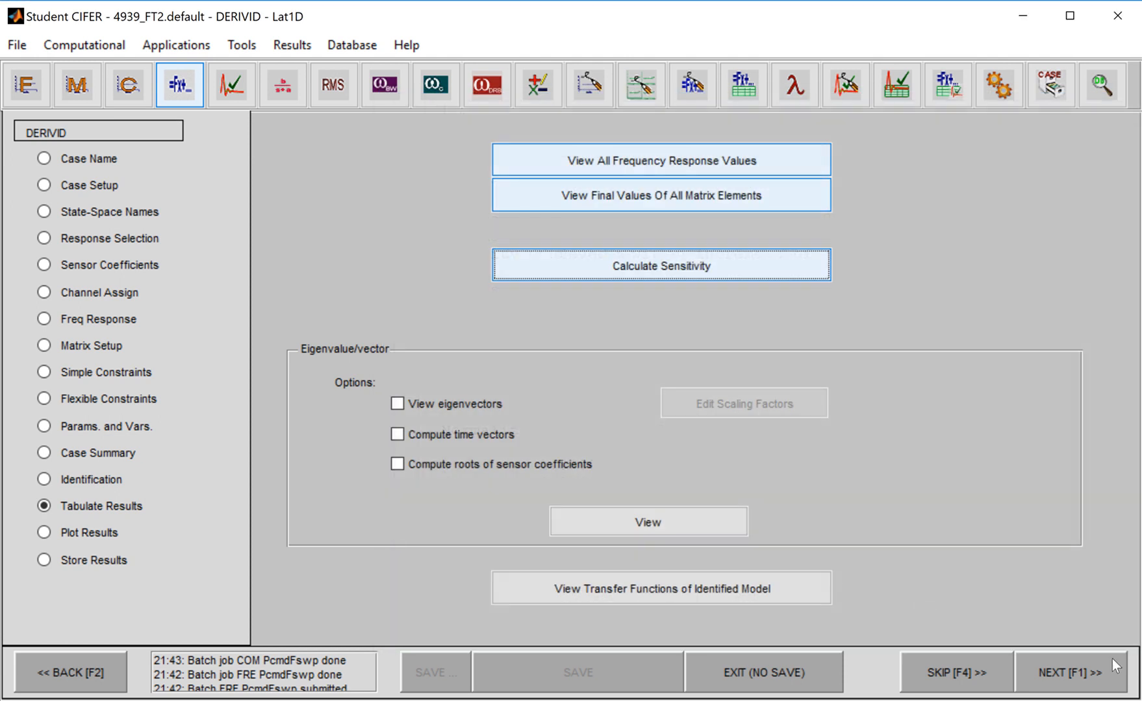
{"action": "left_click", "coordinate": [1088, 667]}
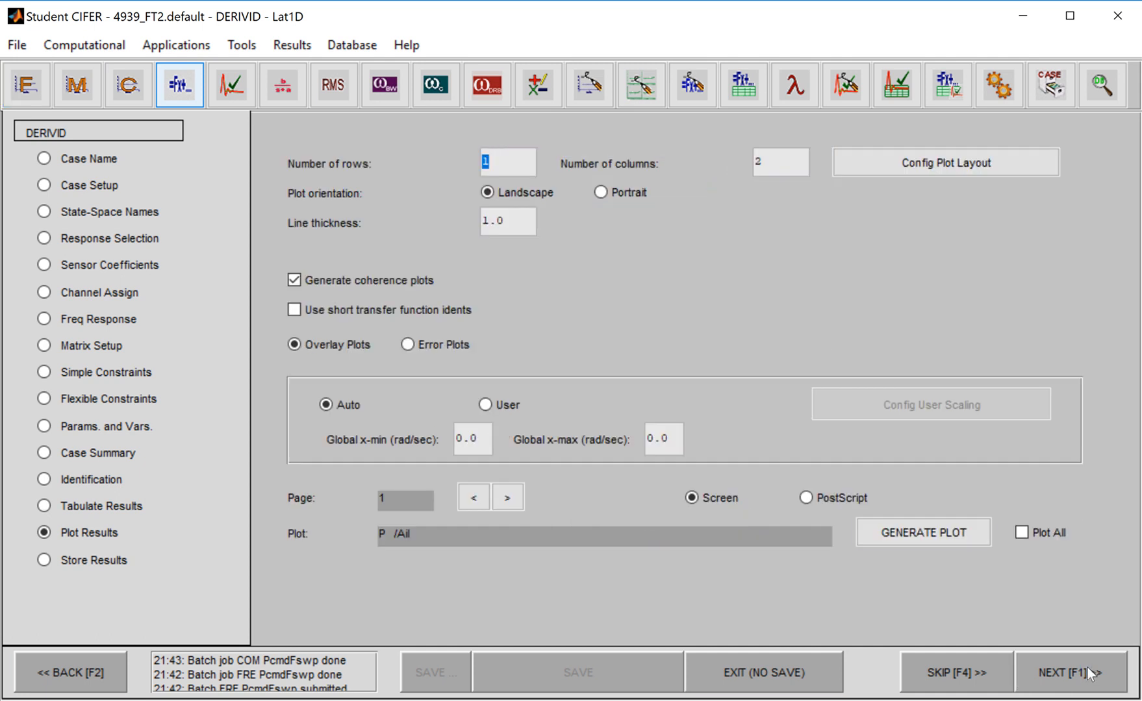
Set the plot layout to 1 column, generate the P/Ail overlay plot with coherence, and keep it open.
{"action": "left_click", "coordinate": [772, 162]}
{"action": "left_click", "coordinate": [966, 537]}
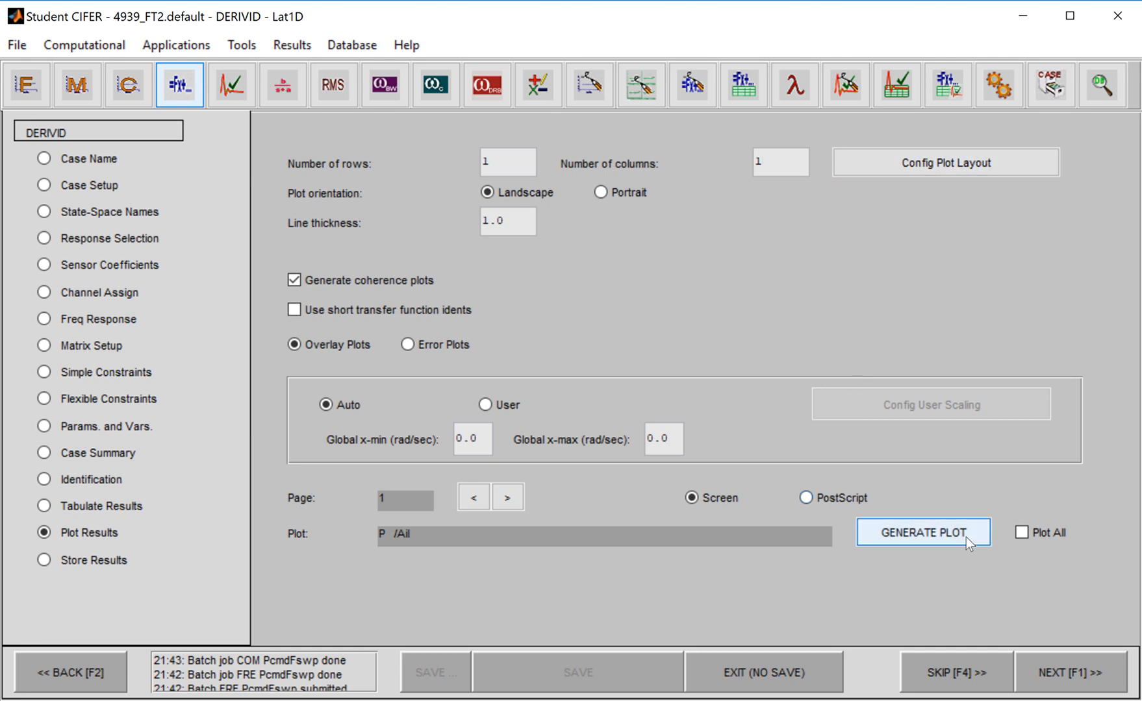
{"action": "left_click", "coordinate": [502, 326]}
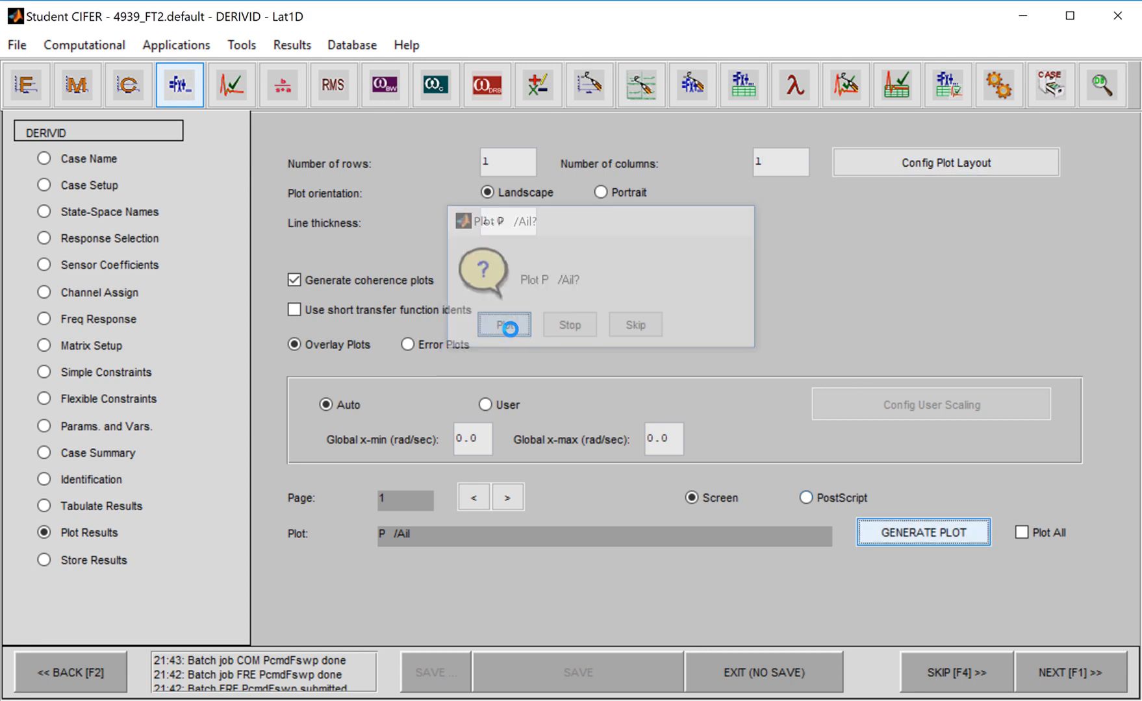
{"action": "left_click", "coordinate": [607, 329]}
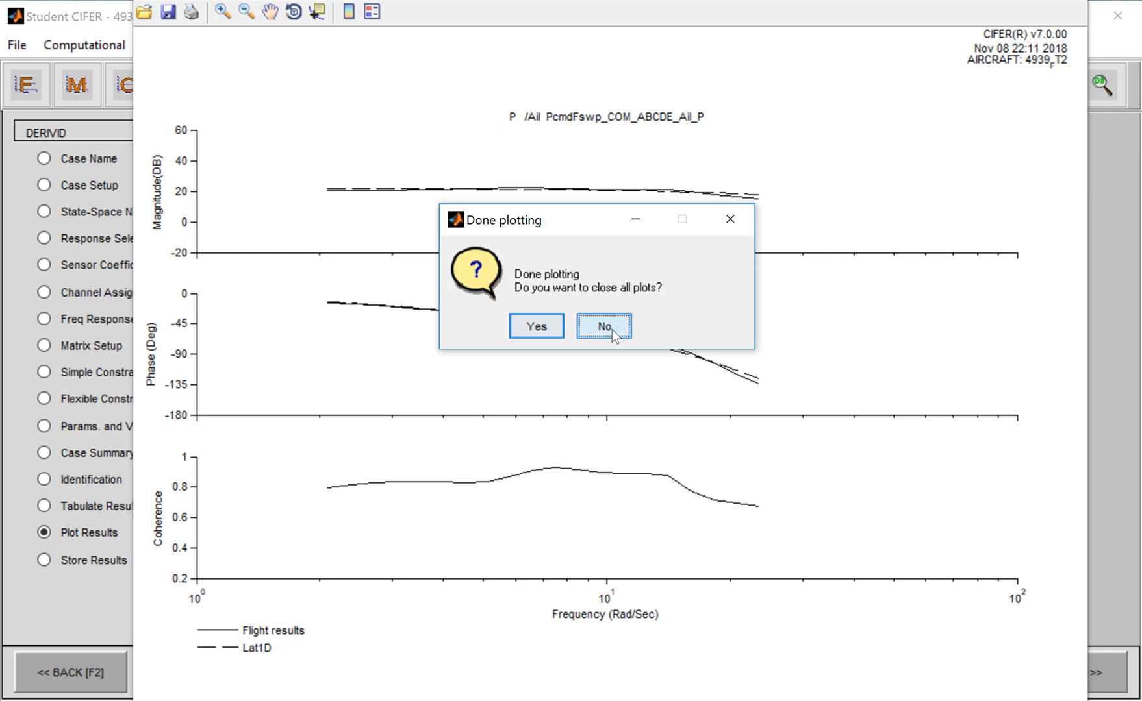
Zoom in on the magnitude curves of the P/Ail plot to compare flight results with Lat1D, and close the plot.
{"action": "left_click", "coordinate": [223, 11]}
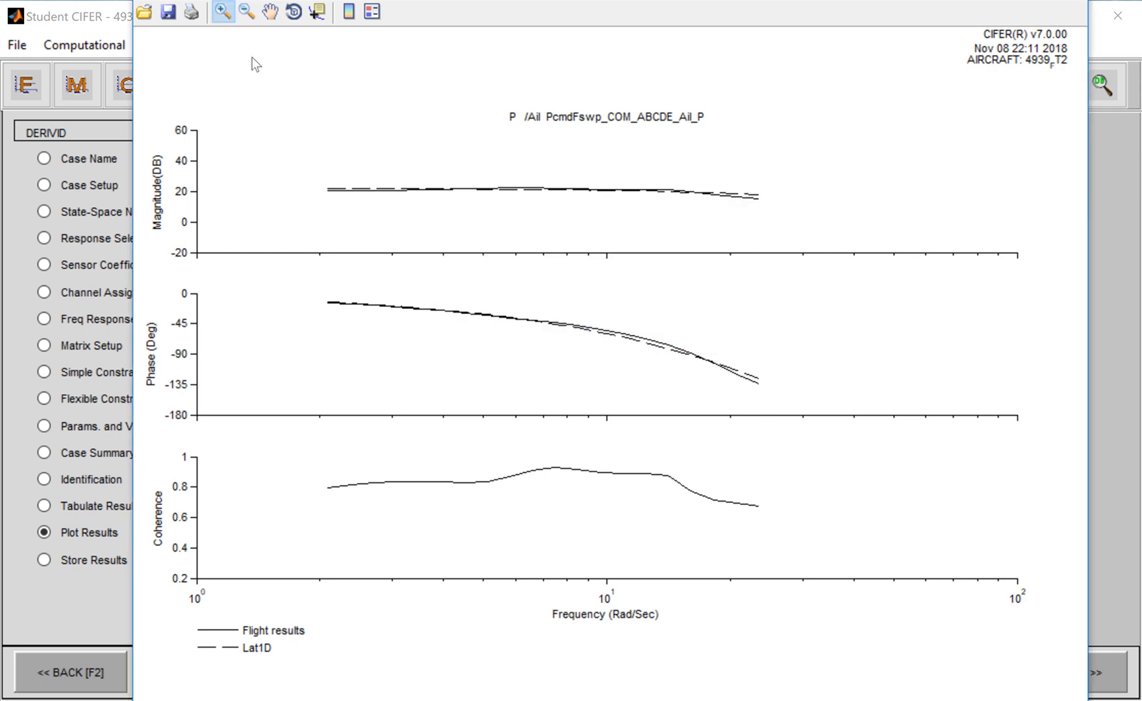
{"action": "left_click_drag", "start_coordinate": [324, 179], "coordinate": [765, 206]}
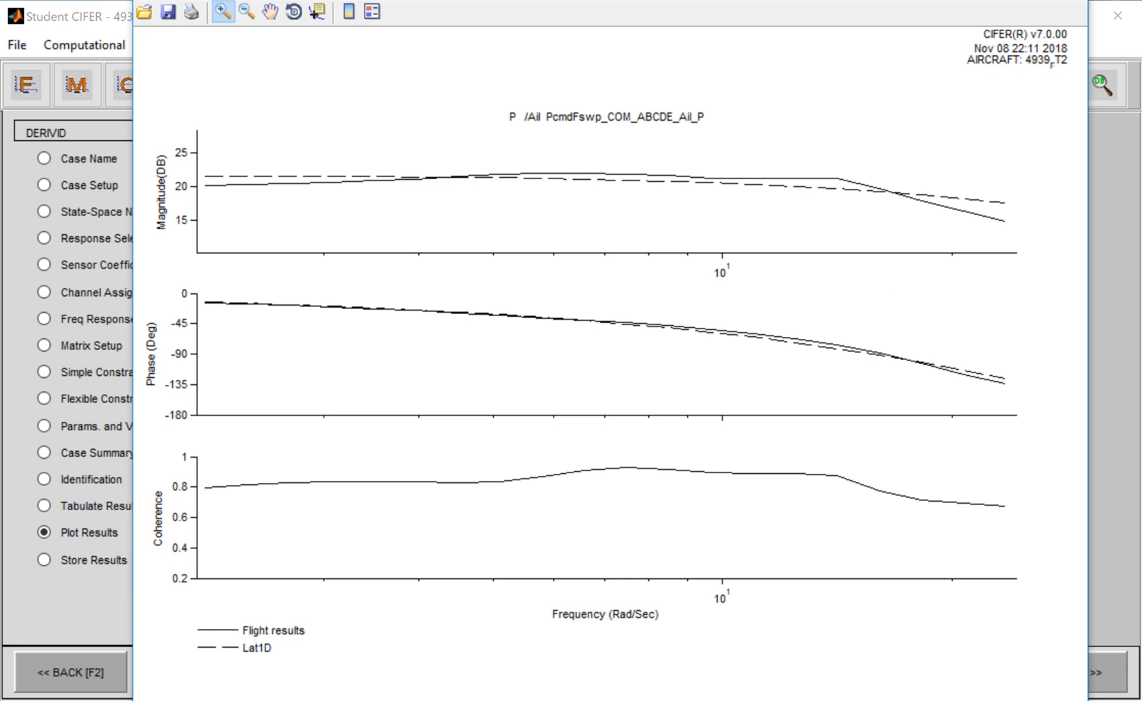
{"action": "left_click", "coordinate": [1071, 1]}
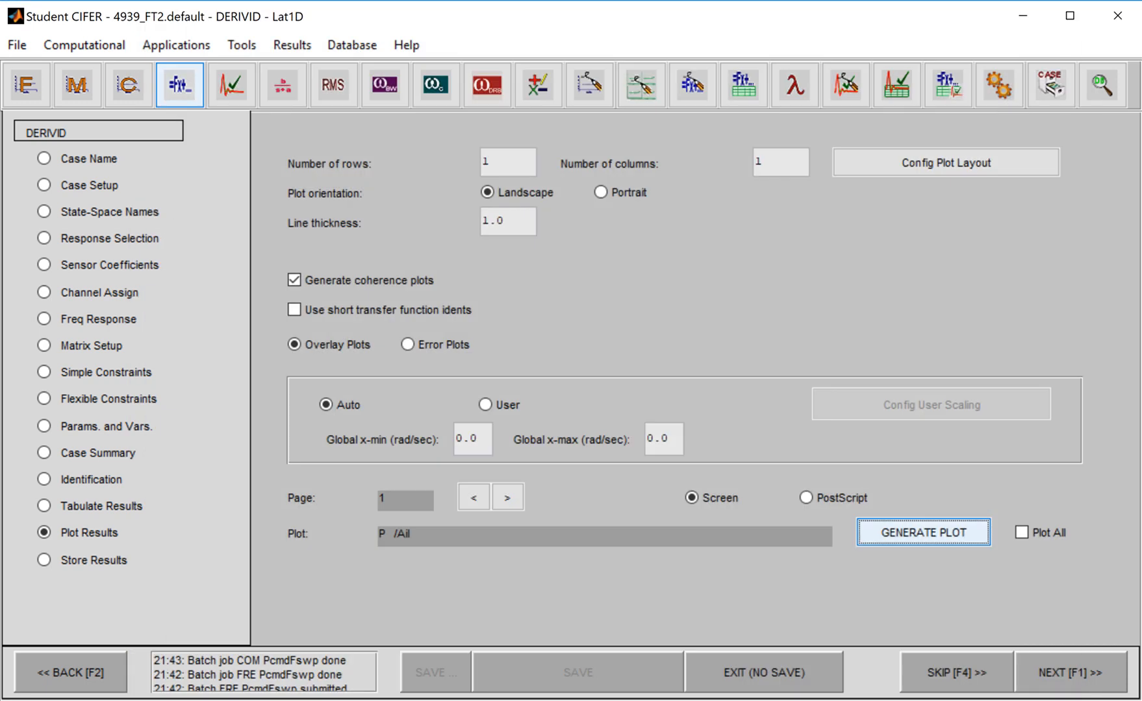
Store the Lat1D model structure, final matrices, responses and results to the CIFER database.
{"action": "left_click", "coordinate": [1069, 677]}
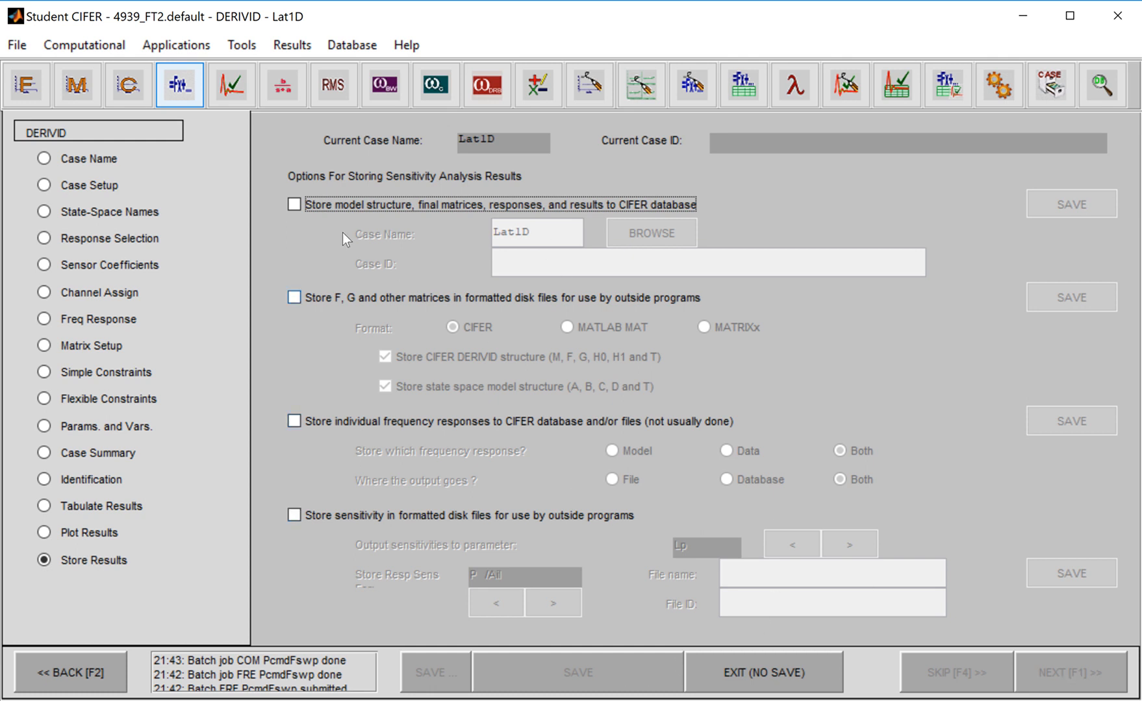
{"action": "left_click", "coordinate": [295, 204]}
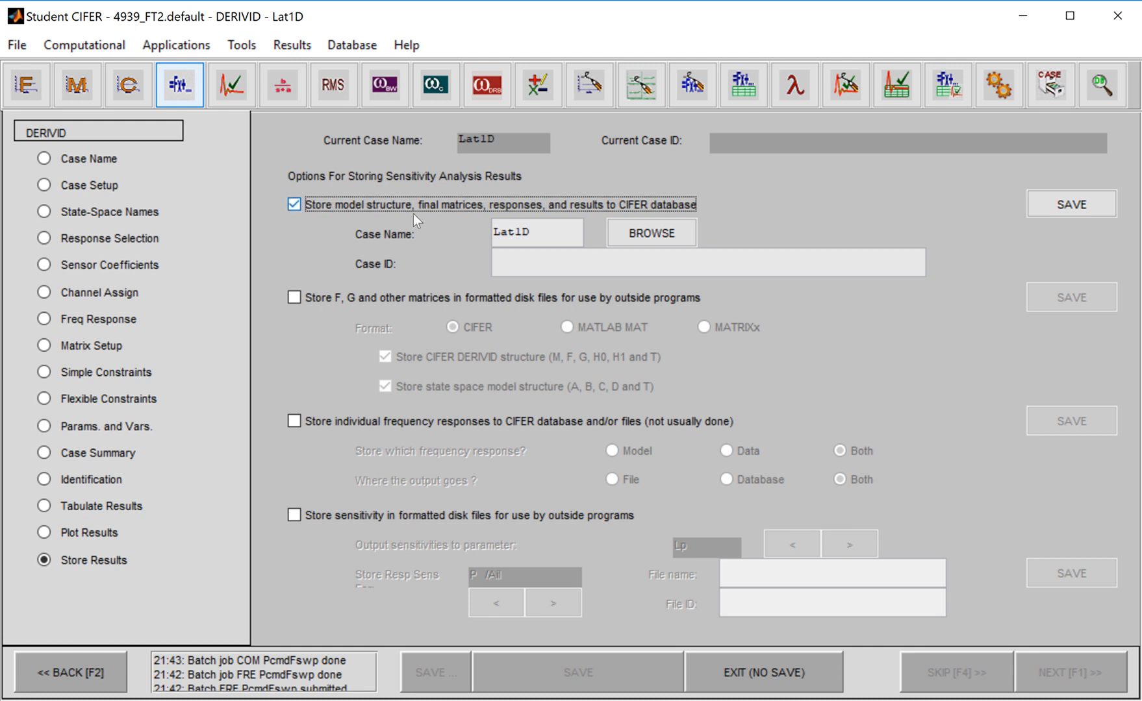
{"action": "left_click", "coordinate": [1094, 209]}
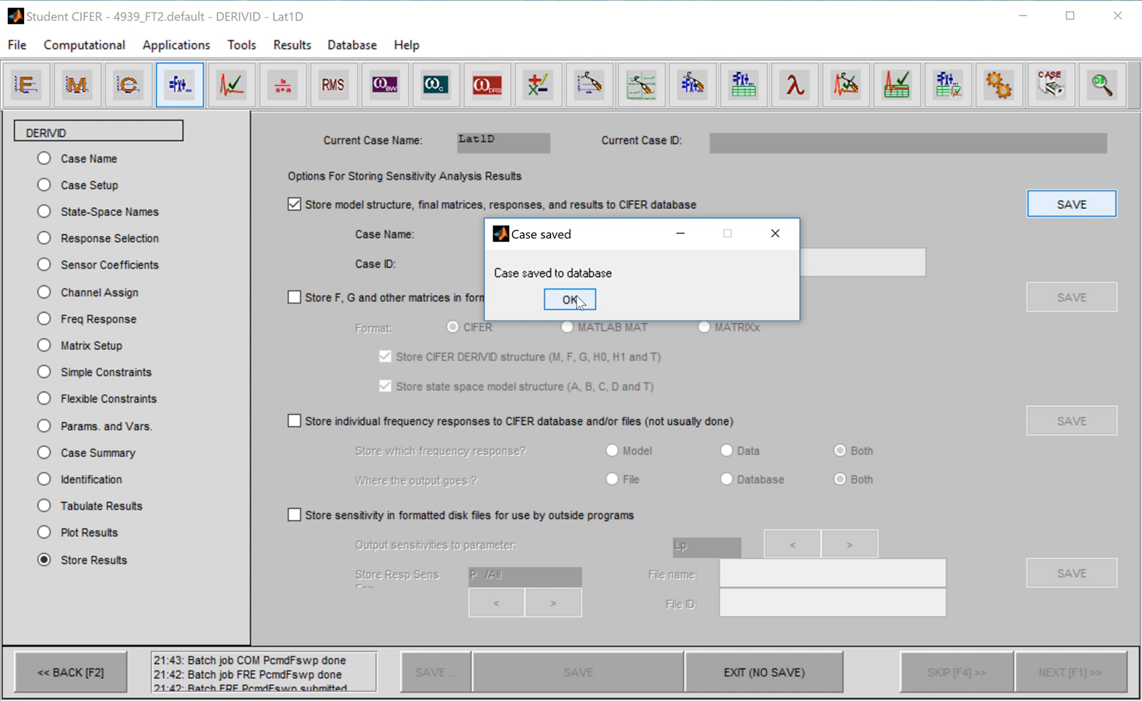
{"action": "left_click", "coordinate": [576, 296]}
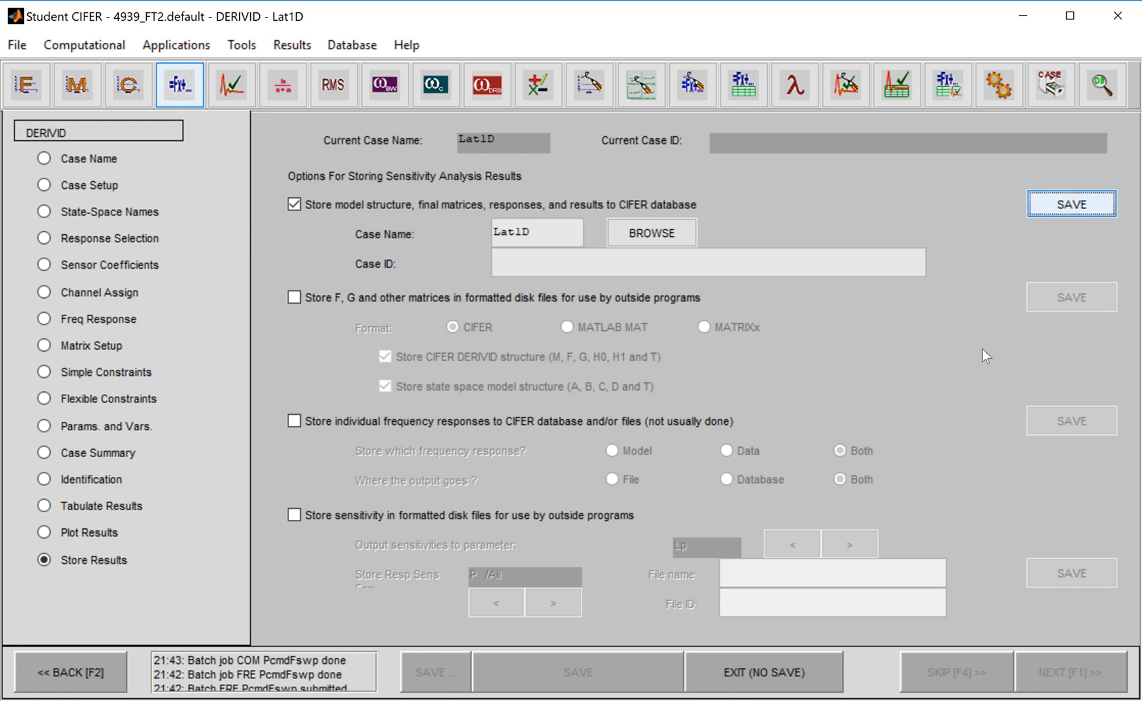
Return to the plot configuration, regenerate the P/Ail plot to inspect the model fit, and close it.
{"action": "left_click", "coordinate": [102, 664]}
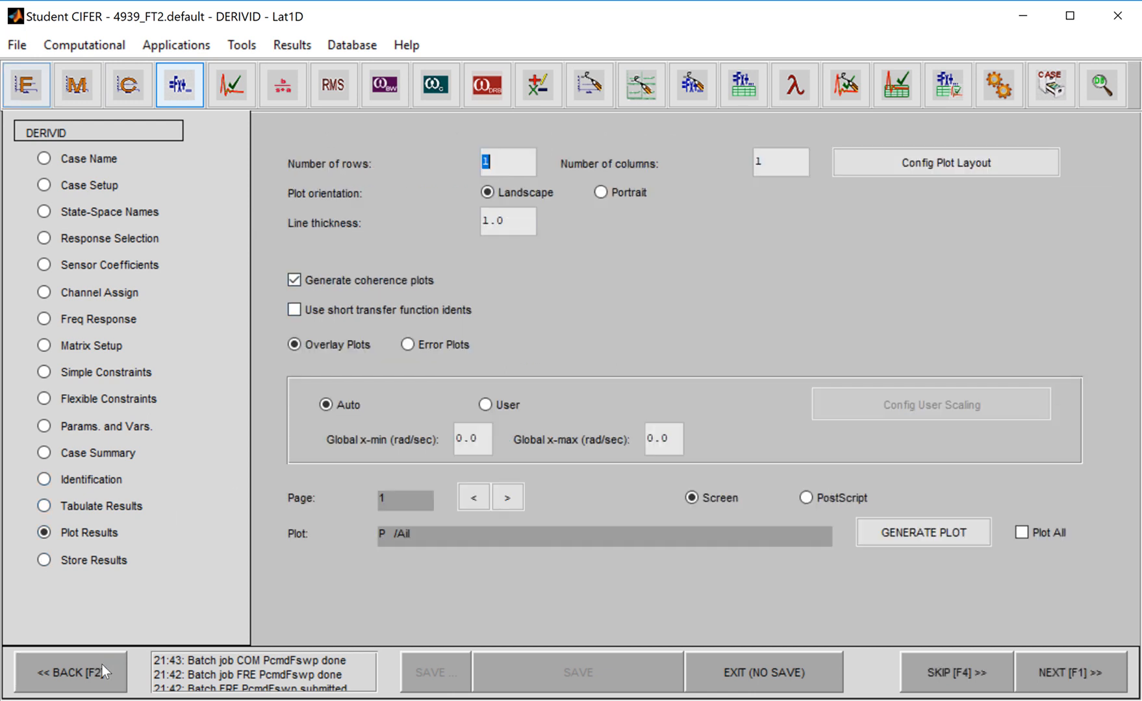
{"action": "left_click", "coordinate": [960, 538]}
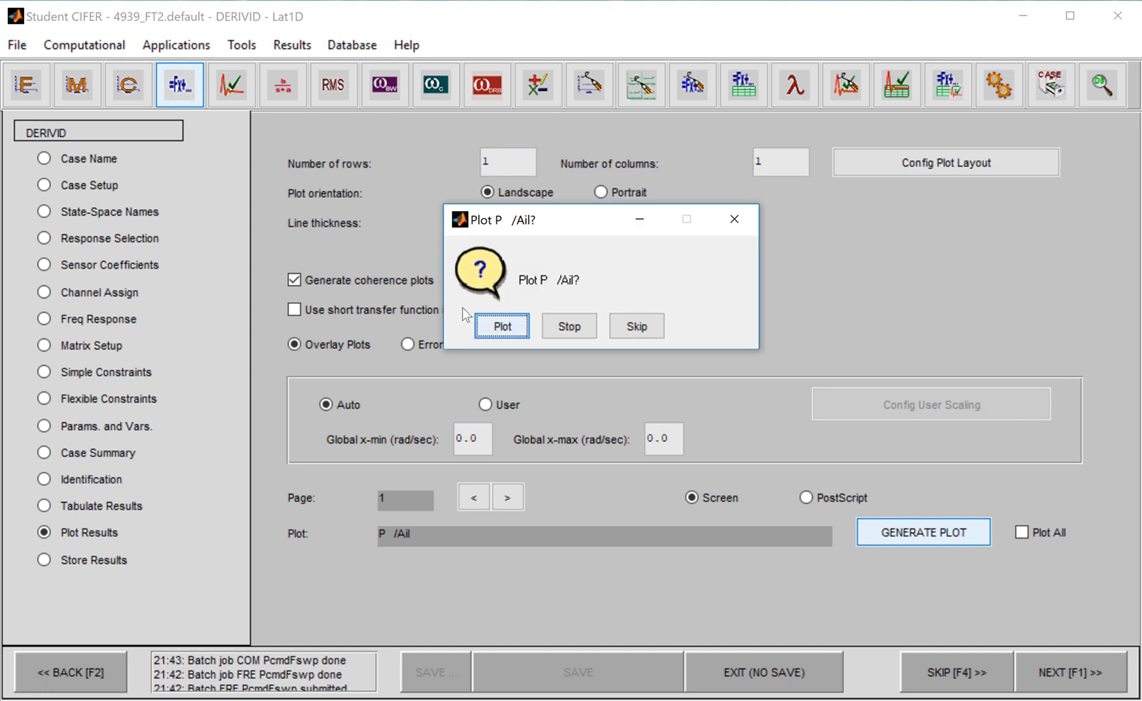
{"action": "left_click", "coordinate": [519, 335]}
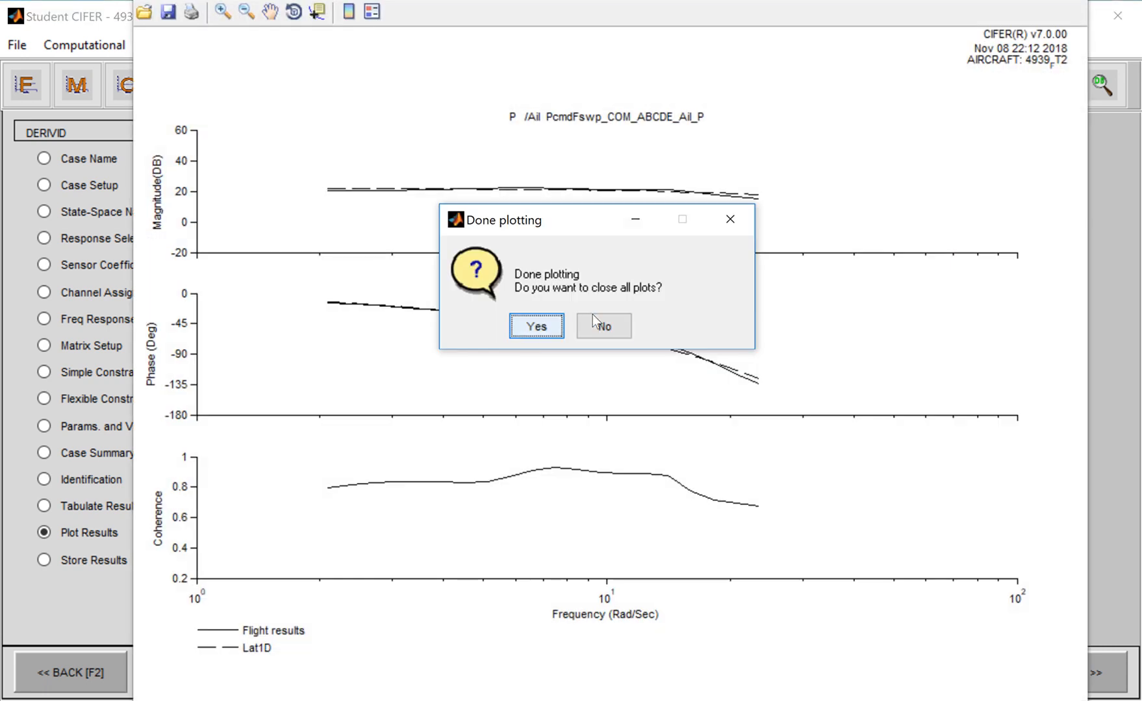
{"action": "left_click", "coordinate": [604, 326]}
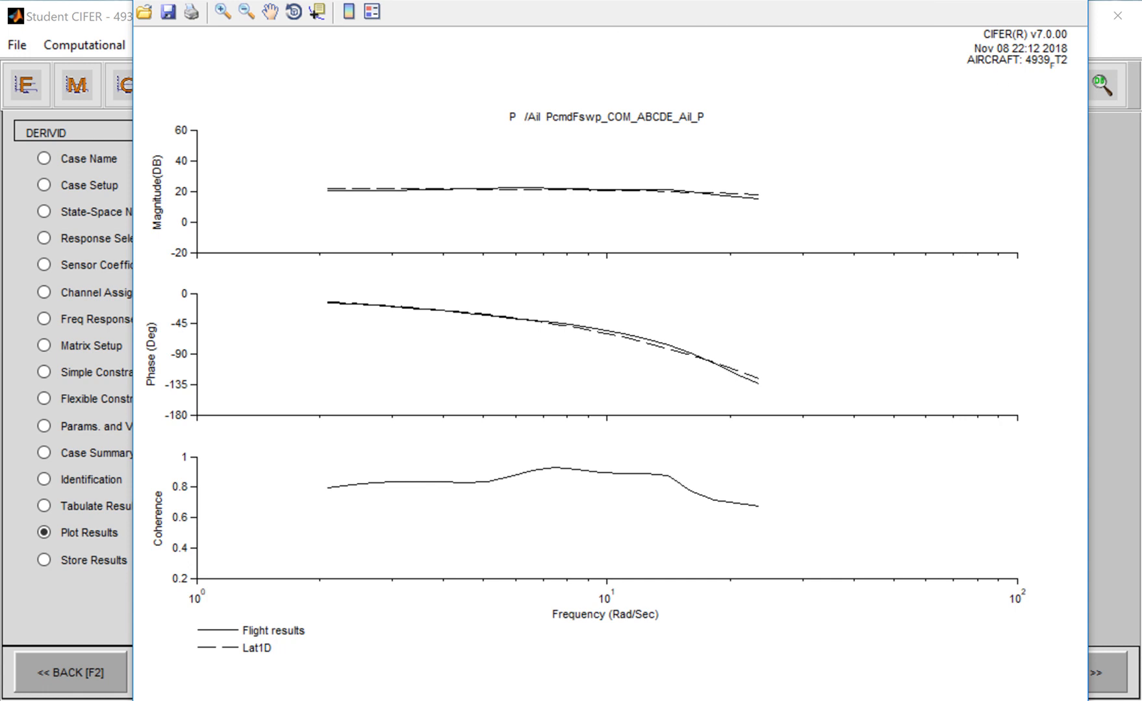
{"action": "left_click", "coordinate": [1065, 0]}
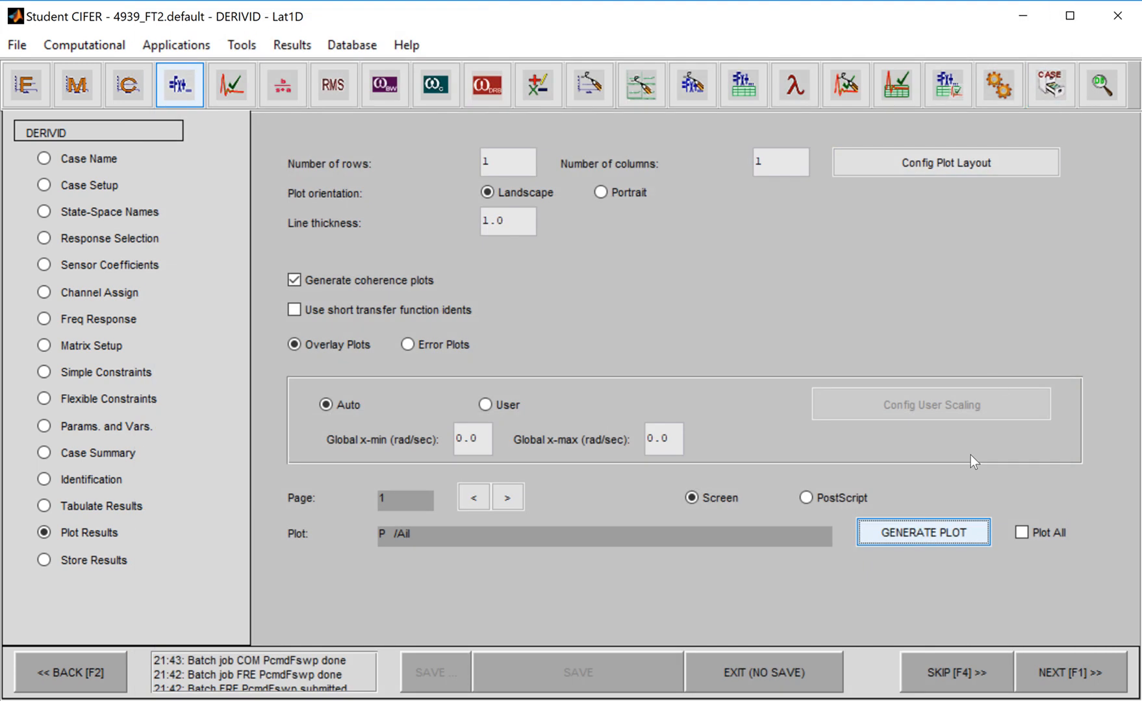
Exit DERIVID without saving and open the VERIFY state-space model verification program.
{"action": "left_click", "coordinate": [743, 669]}
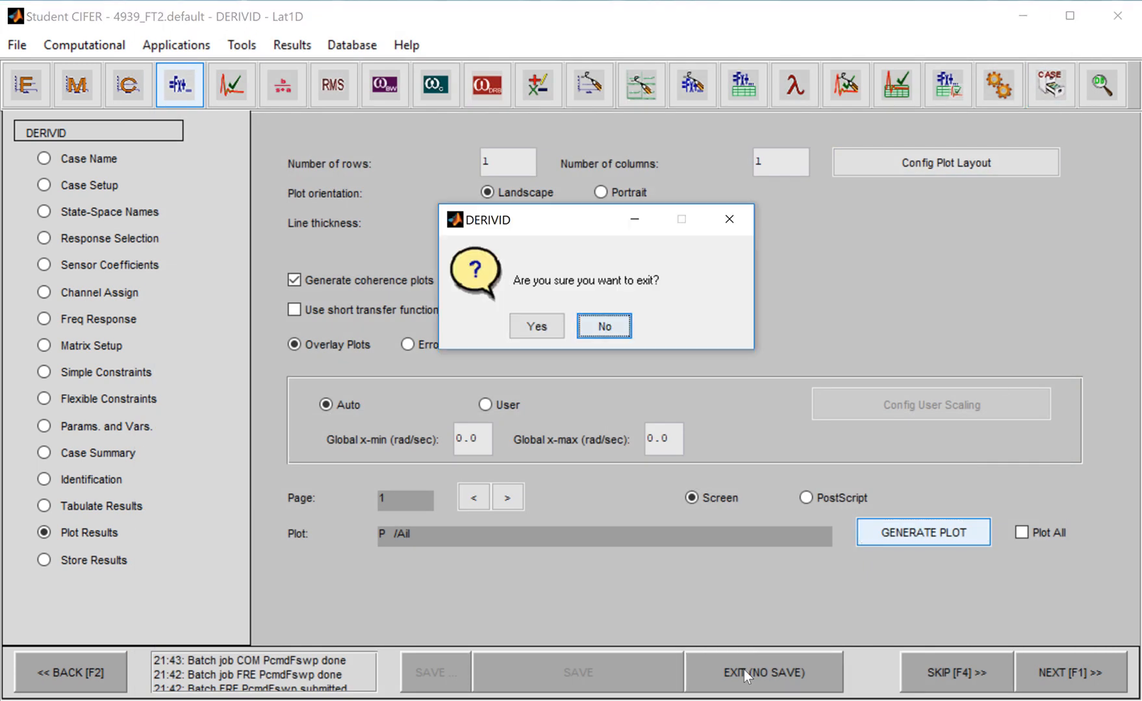
{"action": "left_click", "coordinate": [553, 331]}
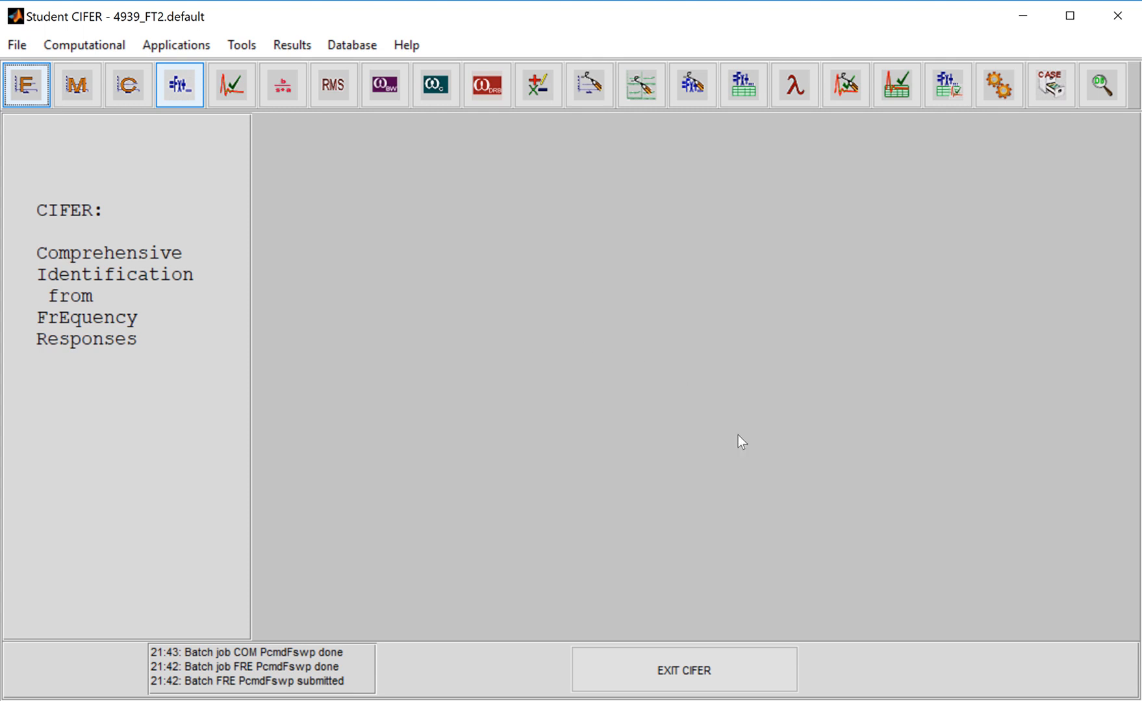
{"action": "left_click", "coordinate": [230, 93]}
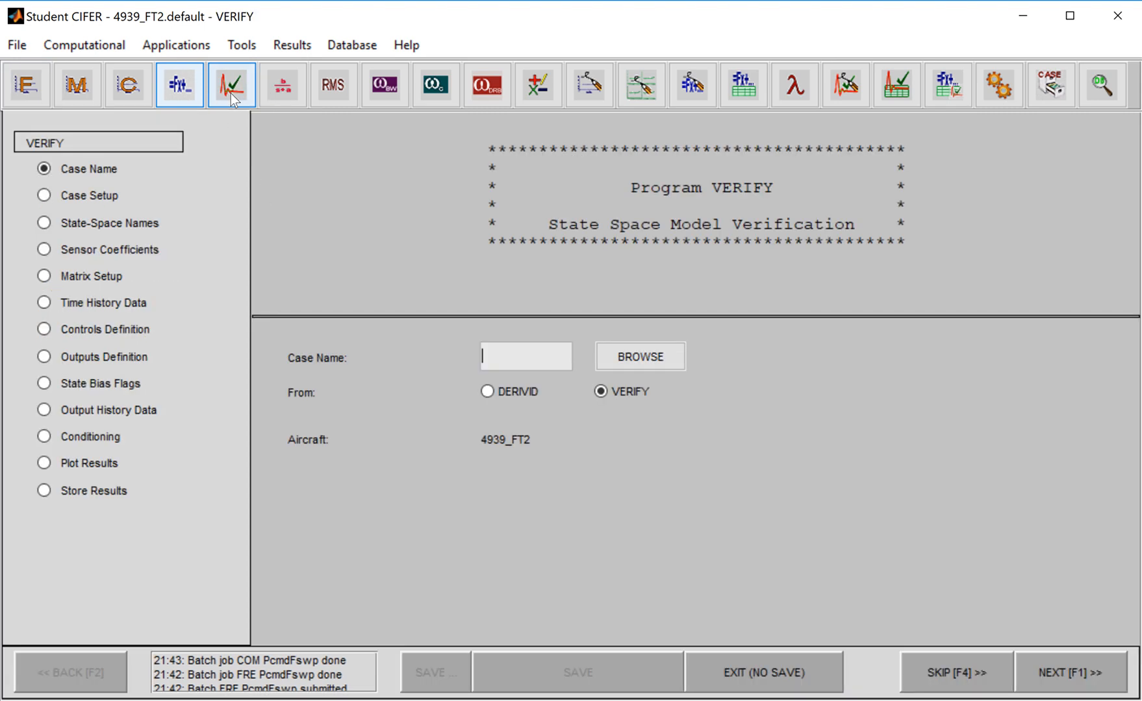
Load the Lat1D case with DERIVID as its source and proceed to the case setup.
{"action": "left_click", "coordinate": [613, 356]}
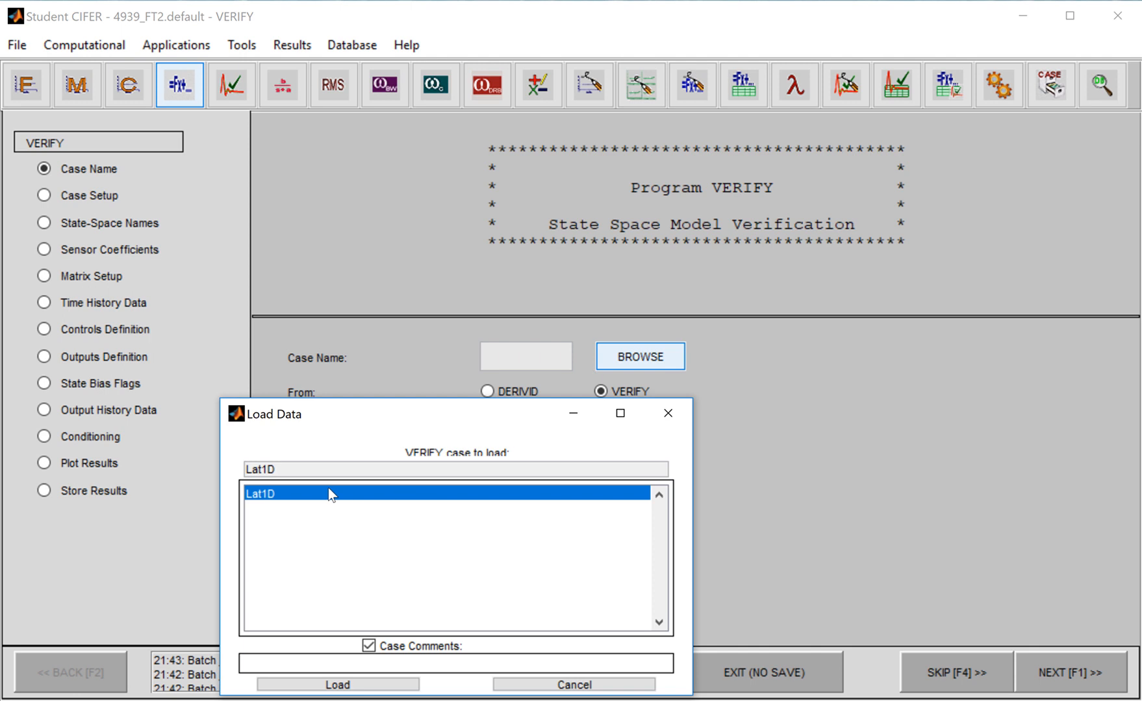
{"action": "left_click", "coordinate": [668, 413]}
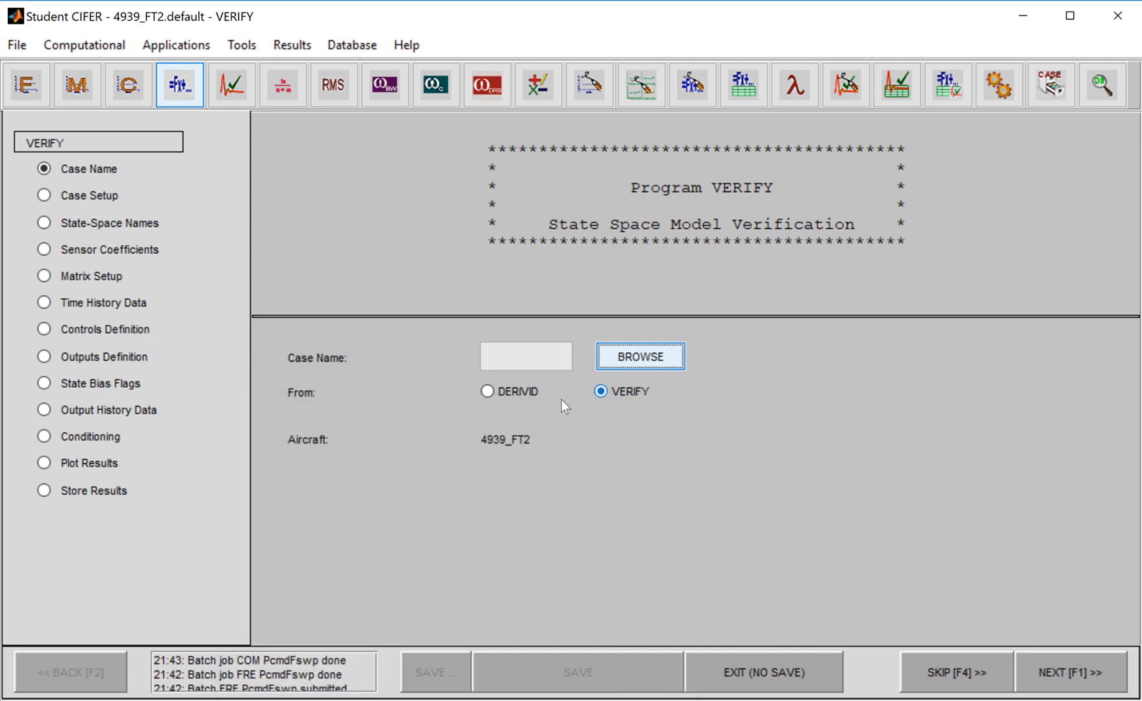
{"action": "left_click", "coordinate": [496, 390]}
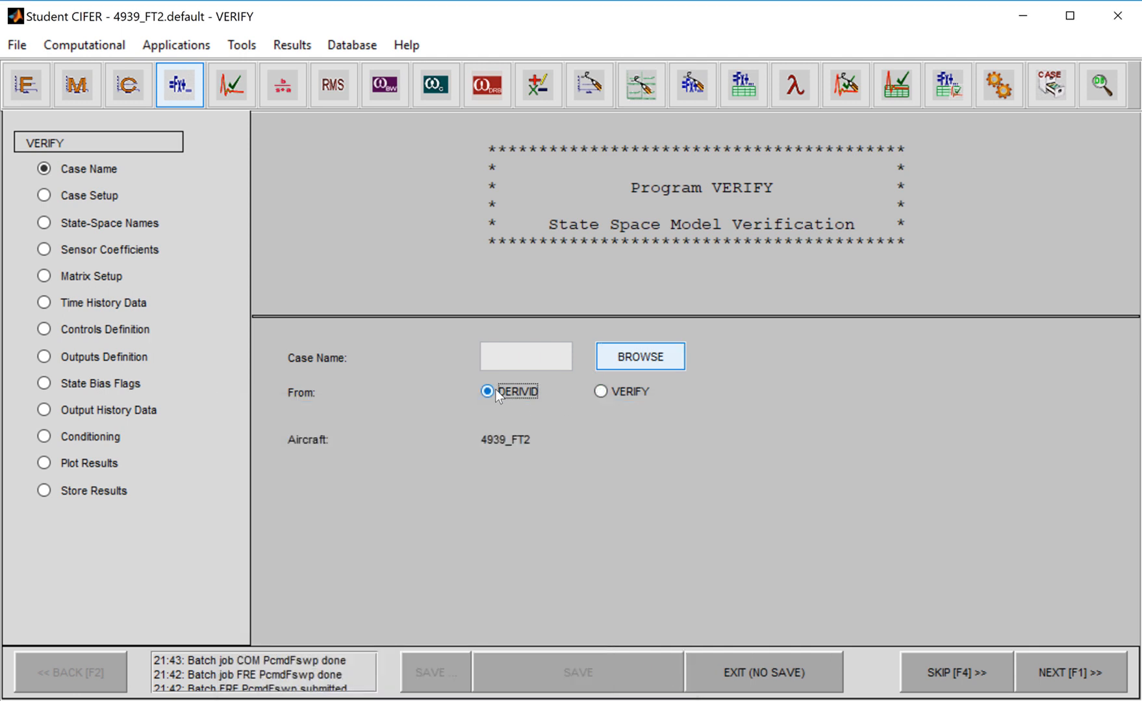
{"action": "left_click", "coordinate": [628, 359]}
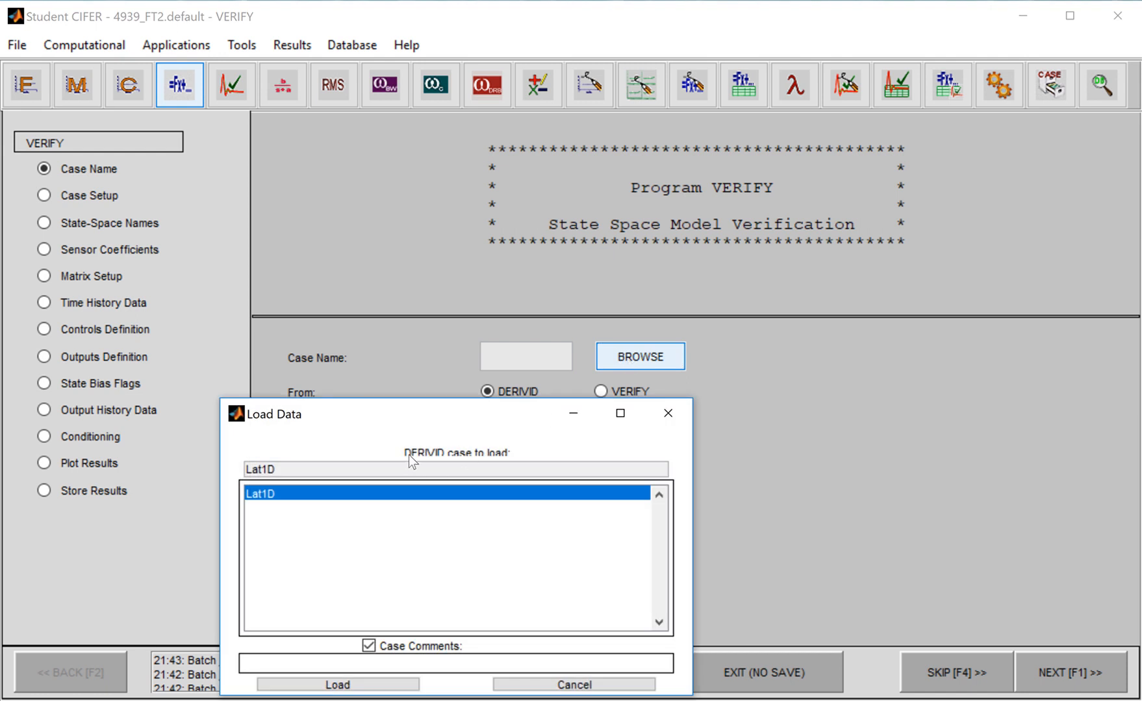
{"action": "double_click", "coordinate": [288, 495]}
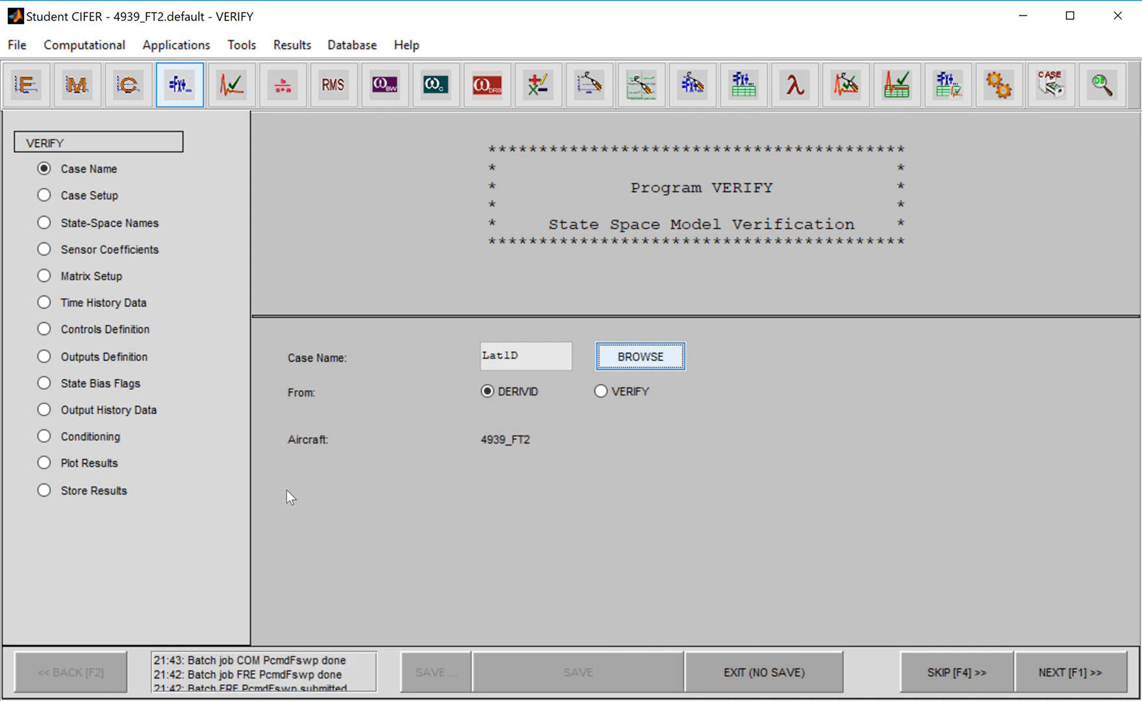
{"action": "left_click", "coordinate": [1045, 675]}
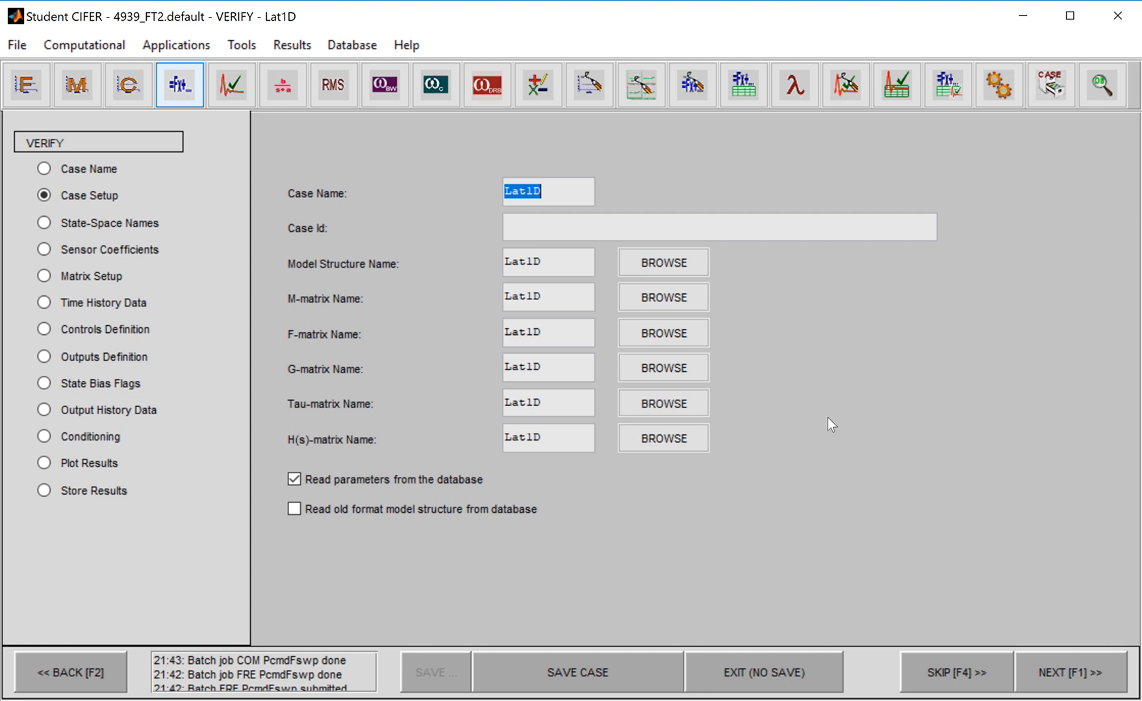
Review the state, output and control names and the sensor coefficients of Lat1D, and proceed to the matrix setup.
{"action": "left_click", "coordinate": [1079, 673]}
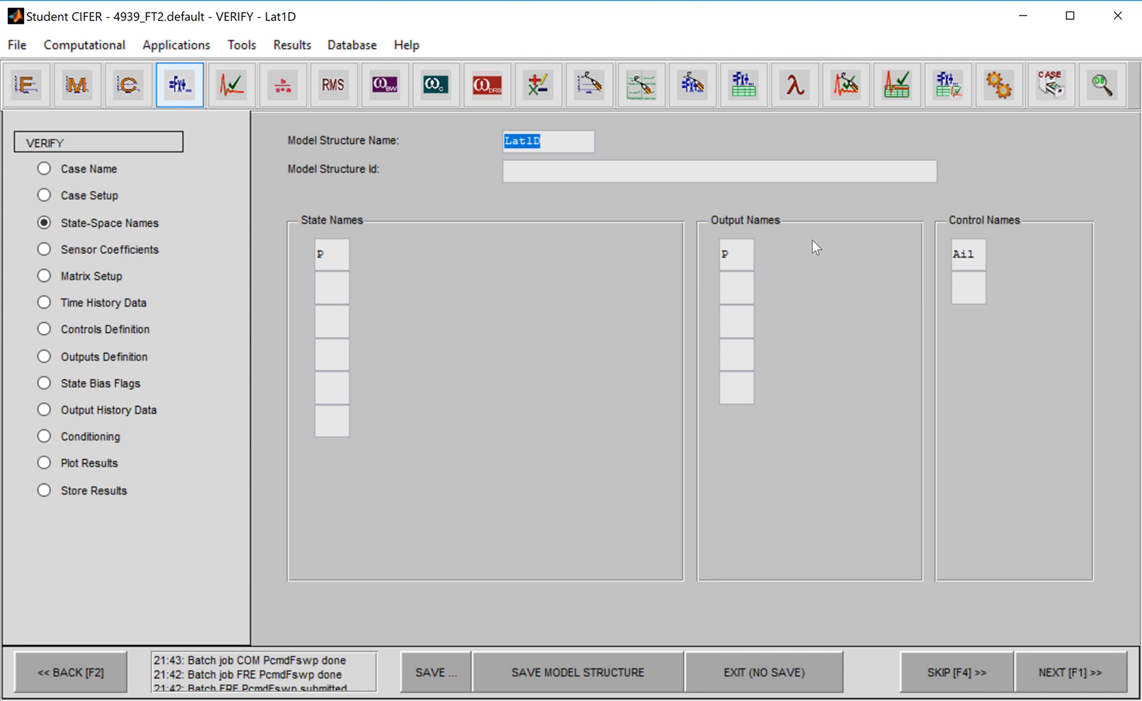
{"action": "double_click", "coordinate": [331, 259]}
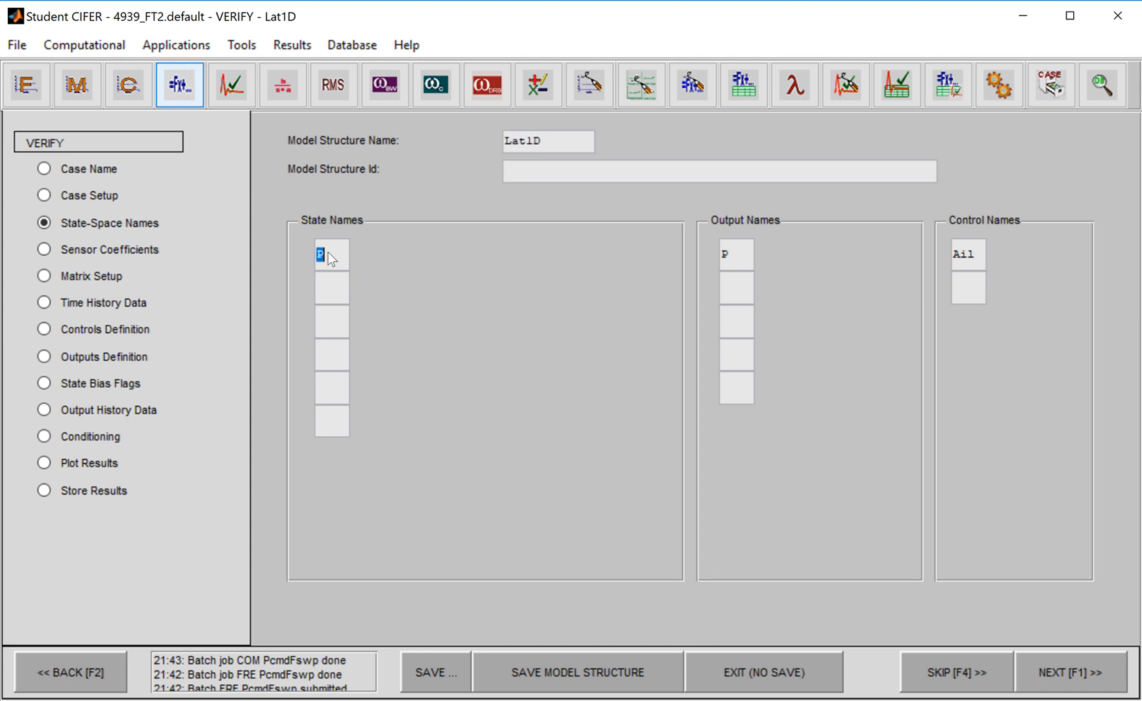
{"action": "double_click", "coordinate": [744, 262]}
{"action": "left_click", "coordinate": [977, 256]}
{"action": "left_click", "coordinate": [1090, 670]}
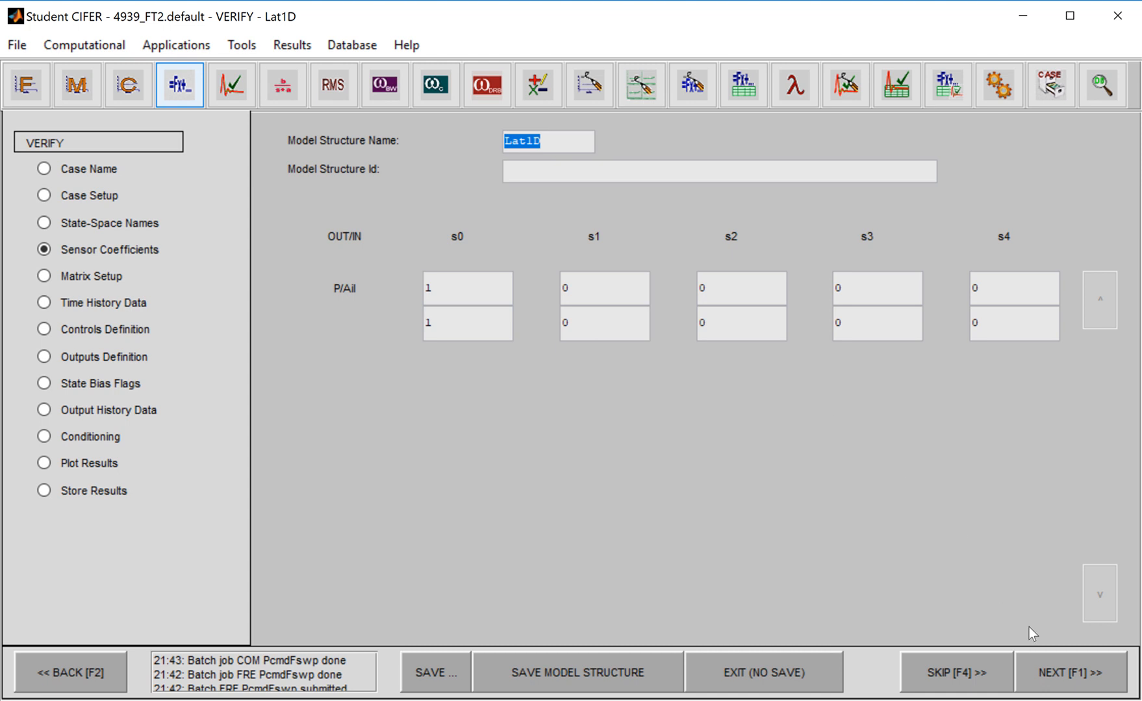
{"action": "left_click", "coordinate": [1075, 673]}
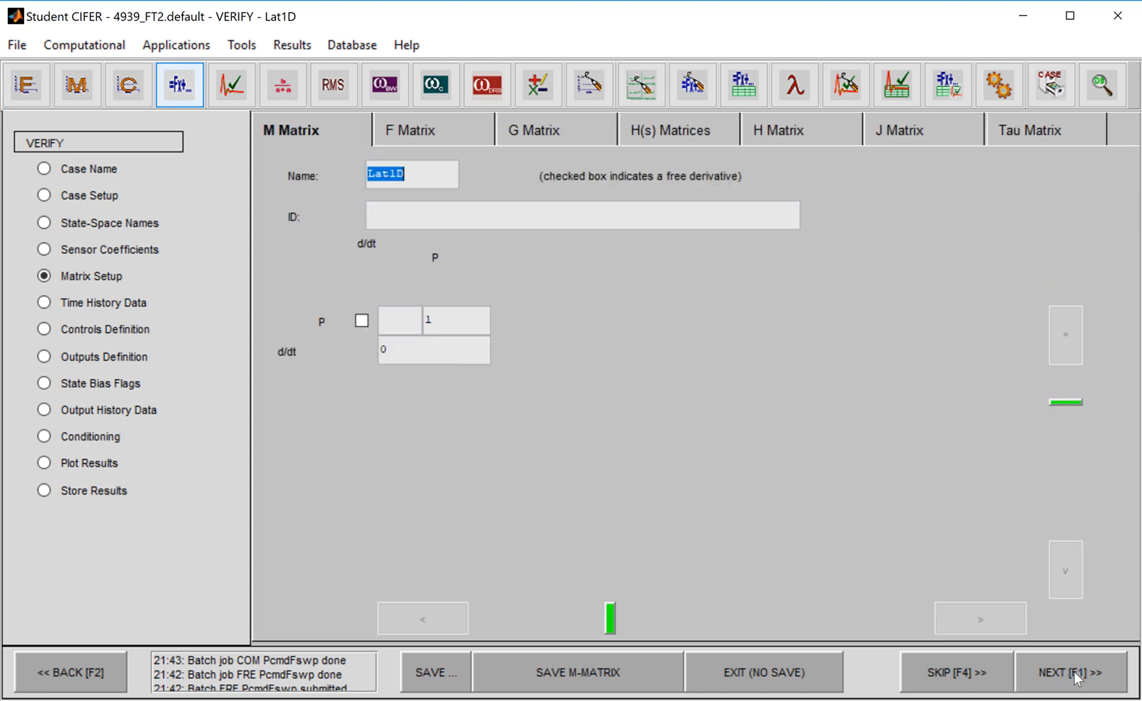
Review the F, G, H(s), H, J and Tau matrices of the Lat1D model.
{"action": "left_click", "coordinate": [425, 125]}
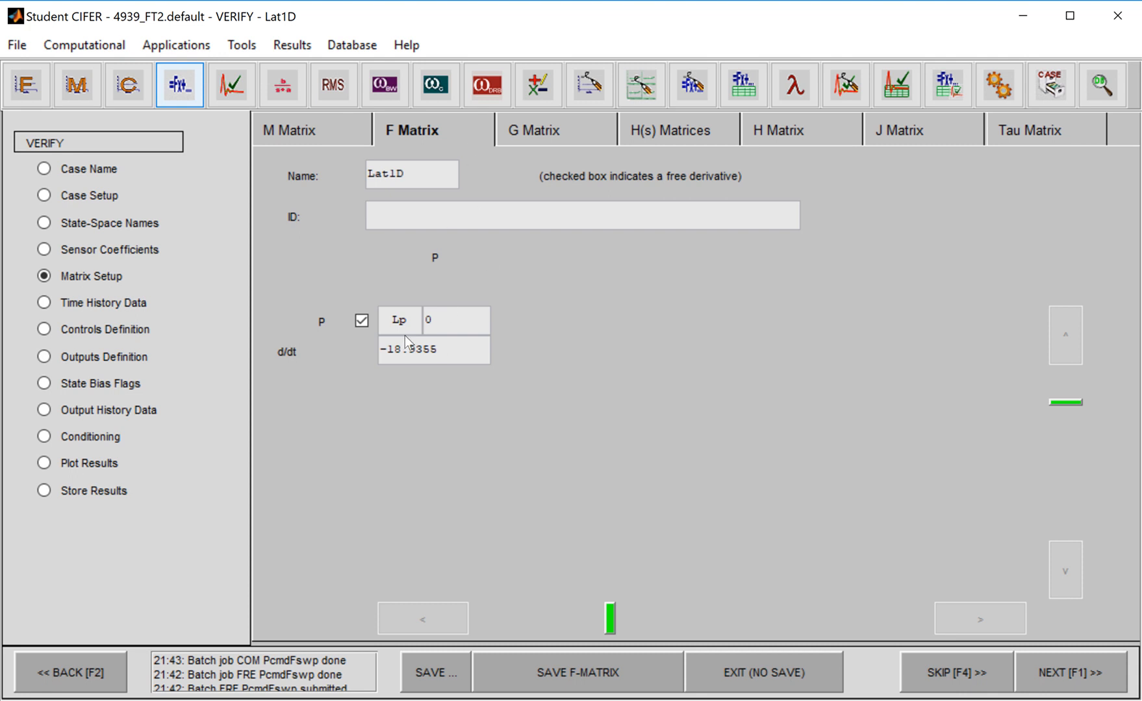
{"action": "left_click", "coordinate": [558, 133]}
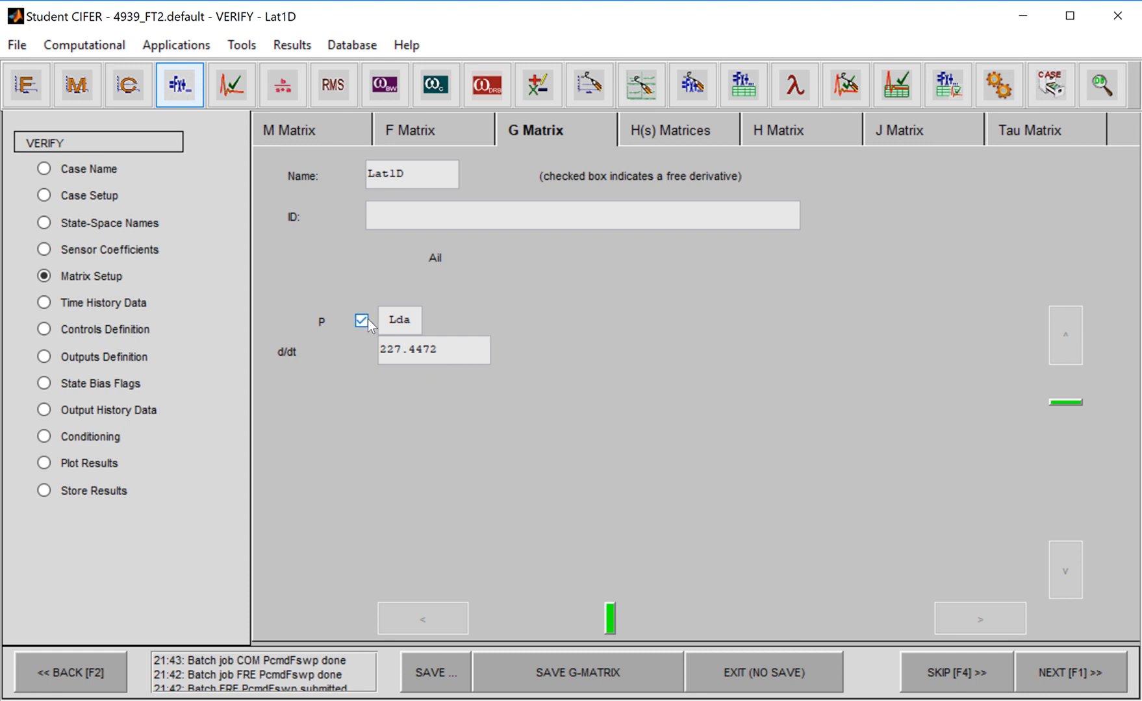
{"action": "left_click", "coordinate": [676, 135]}
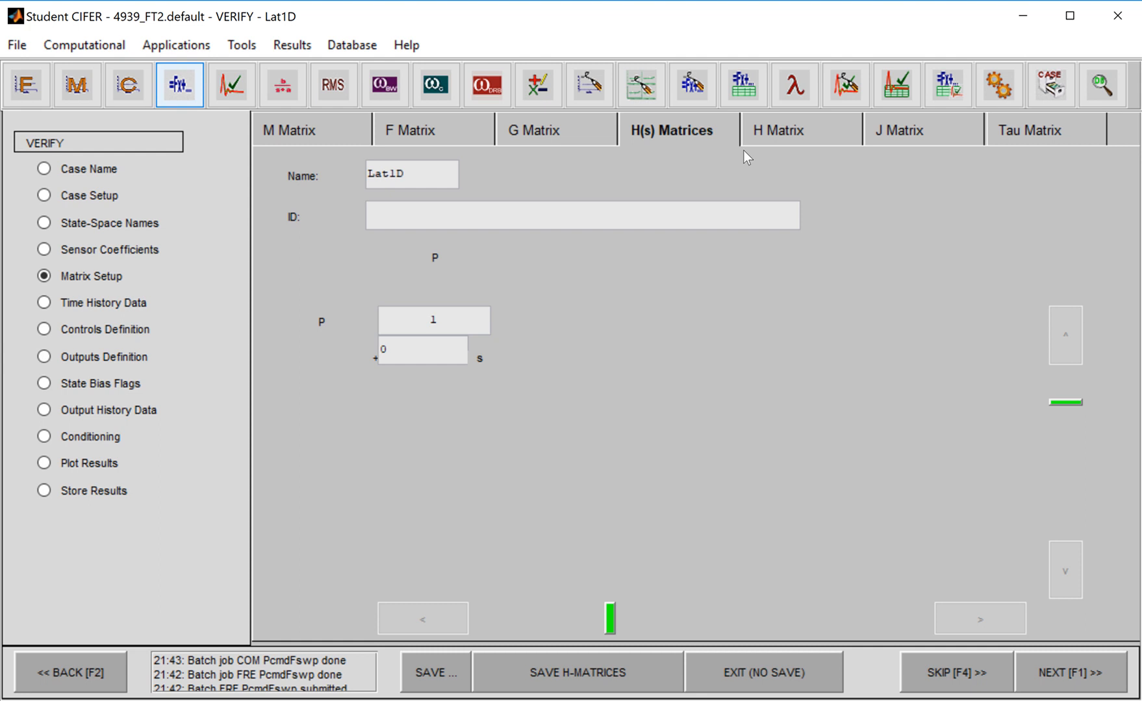
{"action": "left_click", "coordinate": [786, 136]}
{"action": "left_click", "coordinate": [923, 121]}
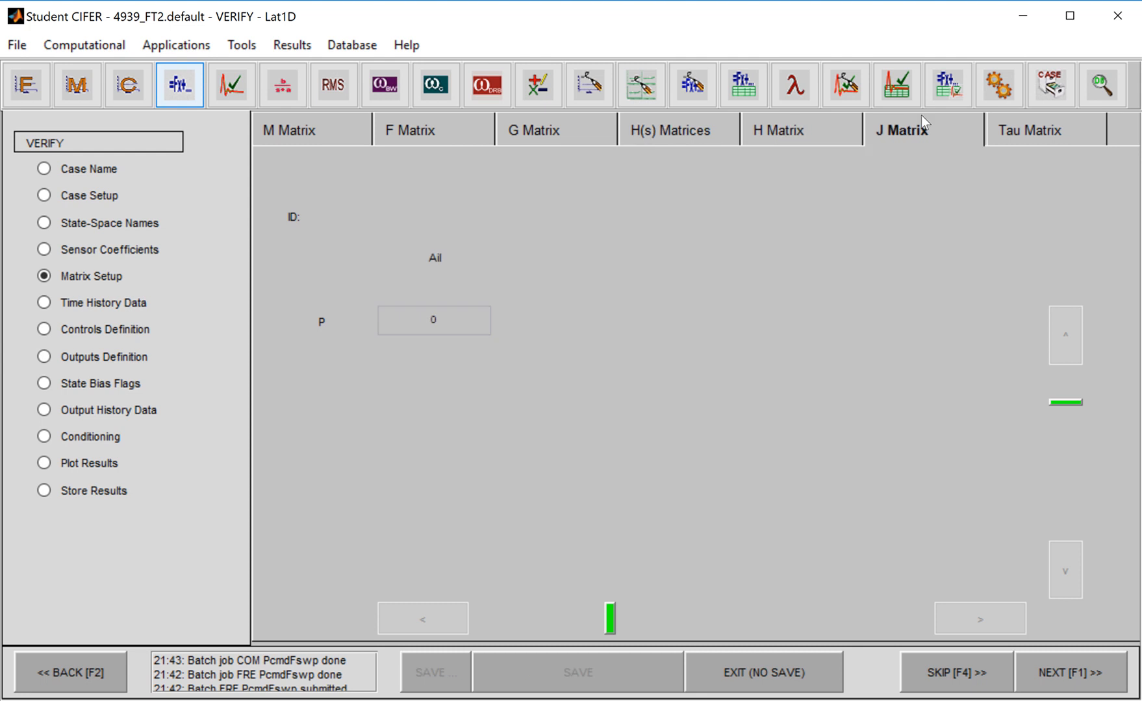
{"action": "left_click", "coordinate": [1024, 130]}
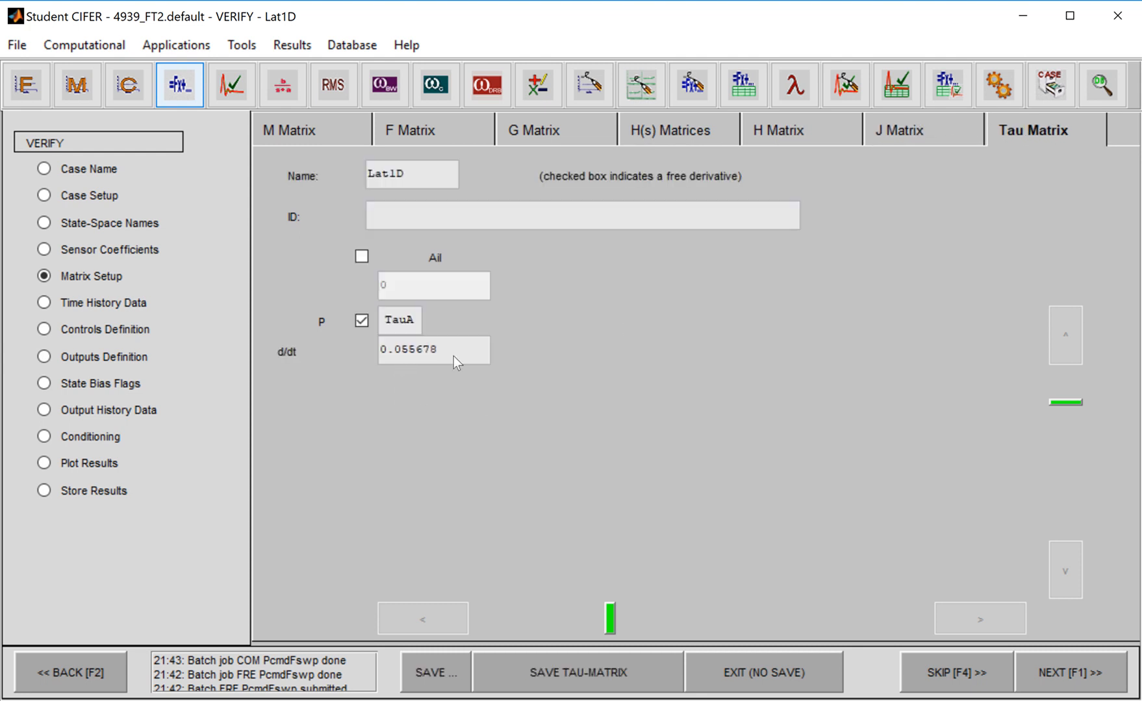
Proceed to the control time history data and set the time history source to 10 MATLAB.
{"action": "left_click", "coordinate": [1070, 669]}
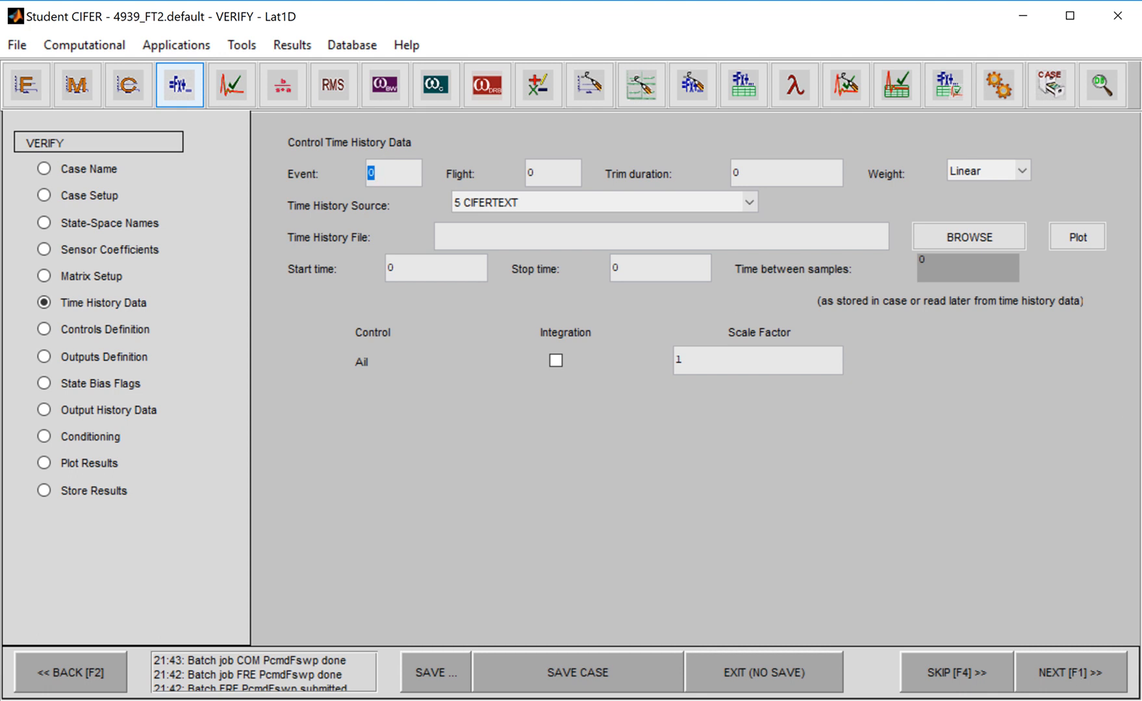
{"action": "left_click", "coordinate": [739, 202]}
{"action": "left_click", "coordinate": [616, 284]}
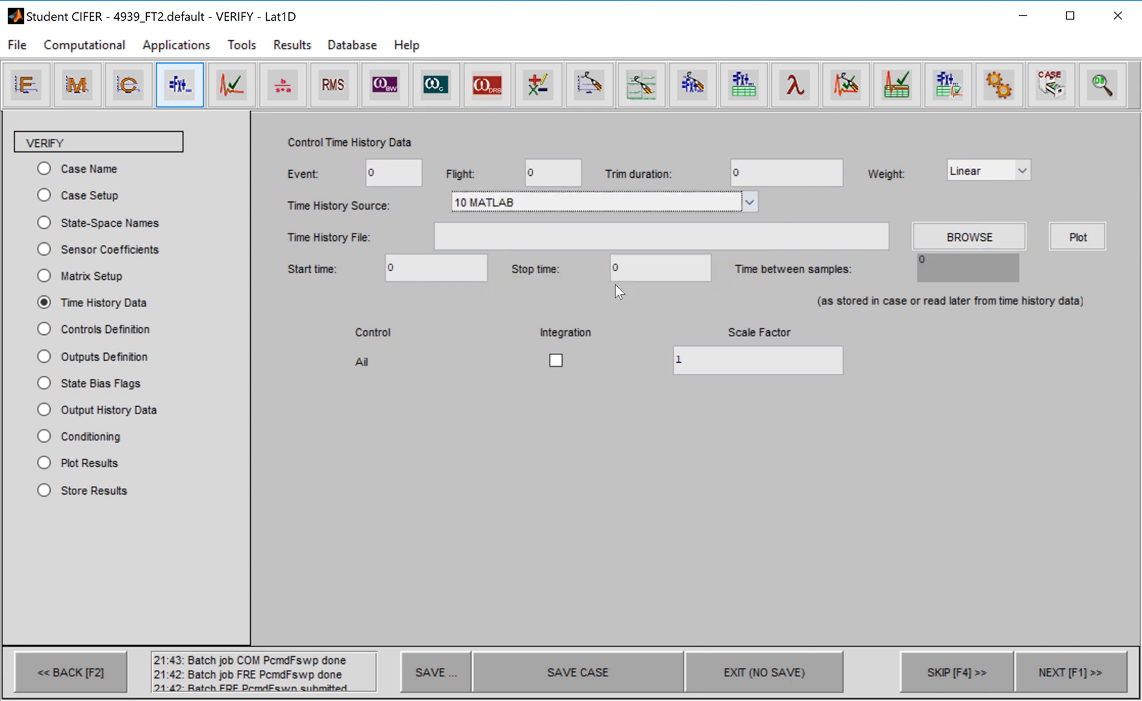
Load FT2_T4_Pcmd_Dblt_Med_1 as the control time history file, with event 1 and flight 4.
{"action": "left_click", "coordinate": [975, 239]}
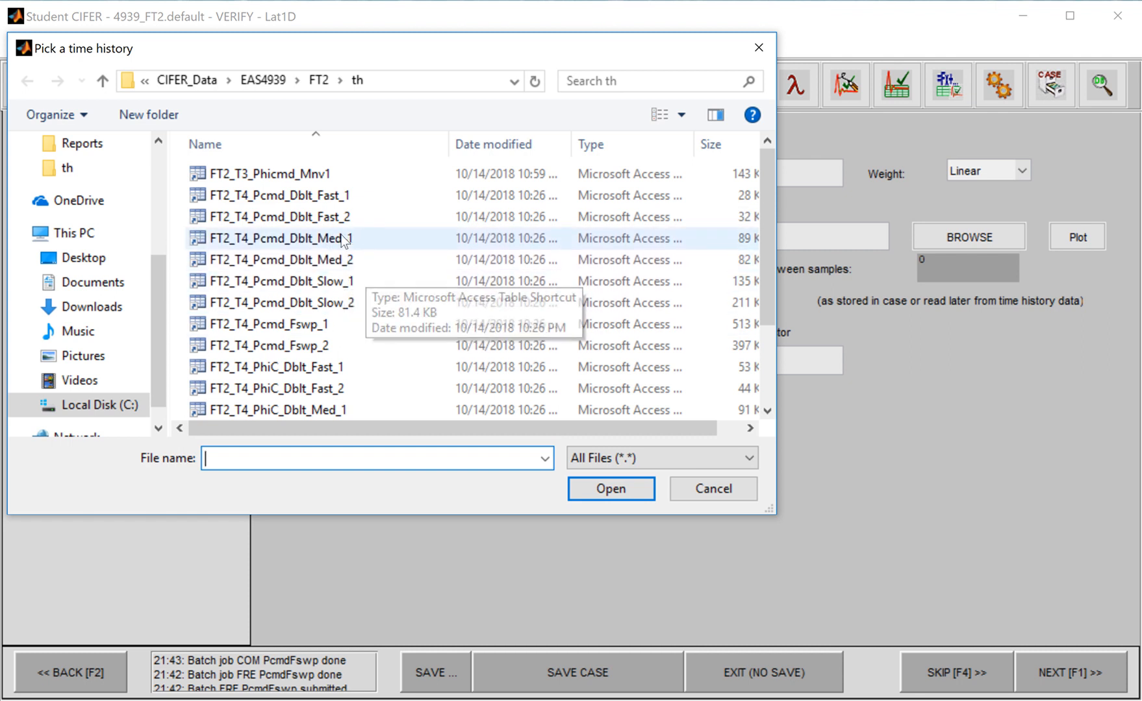
{"action": "left_click", "coordinate": [327, 241]}
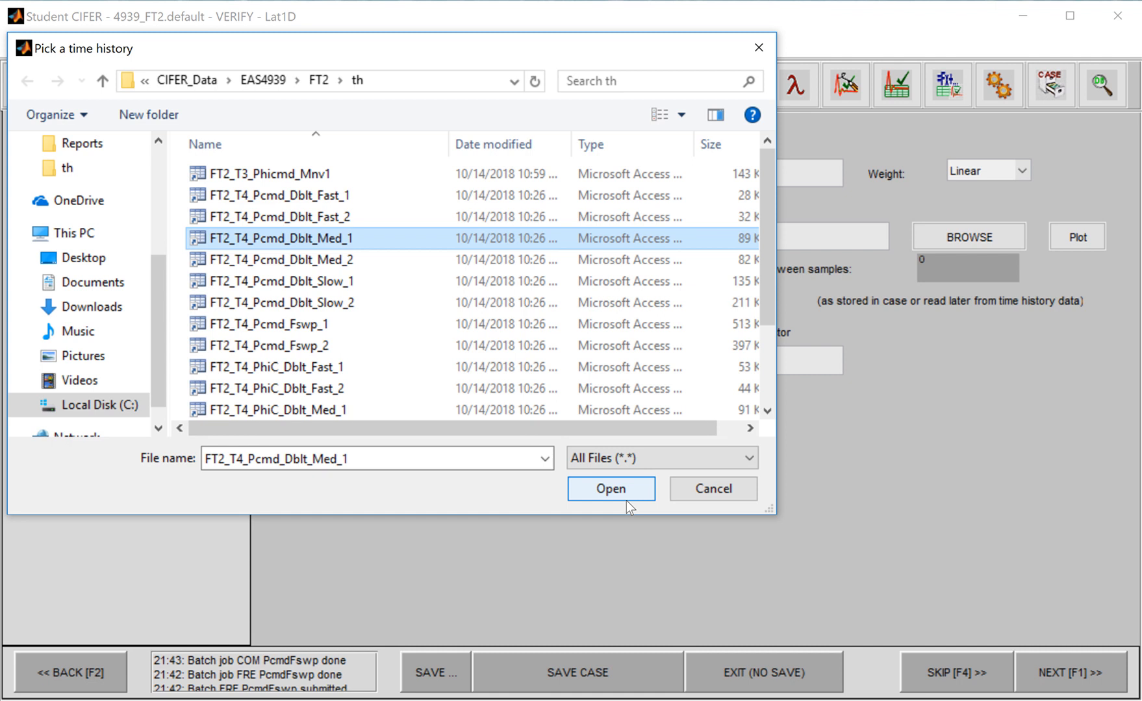
{"action": "left_click", "coordinate": [610, 490]}
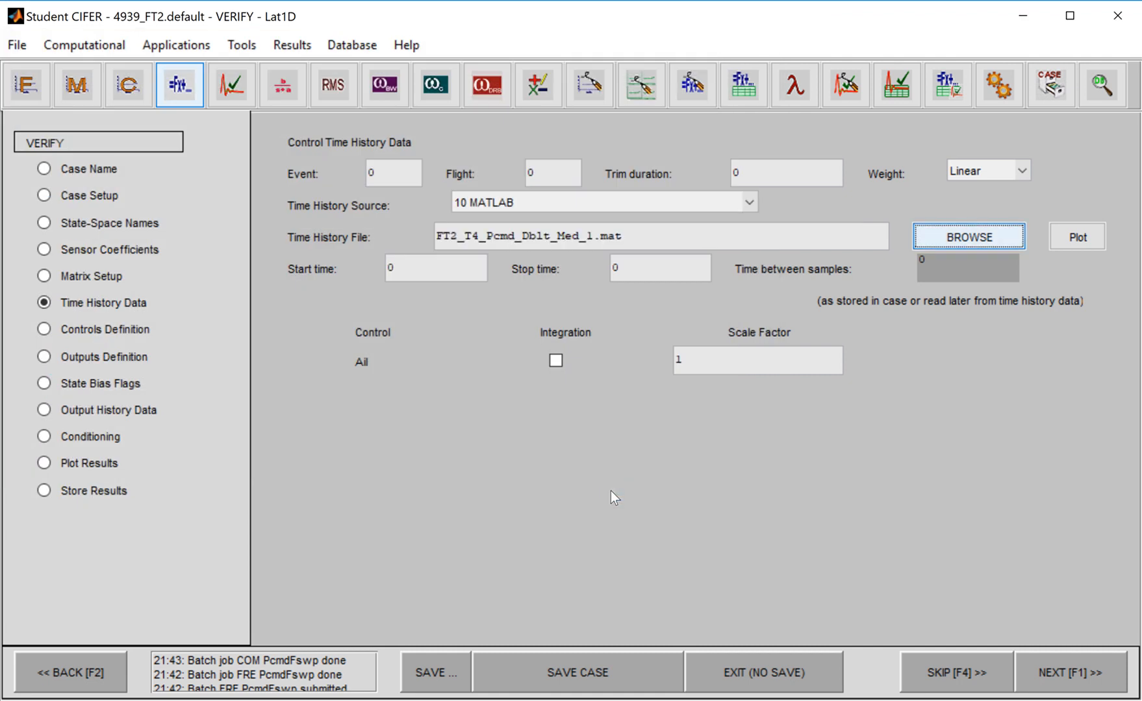
{"action": "left_click", "coordinate": [403, 175]}
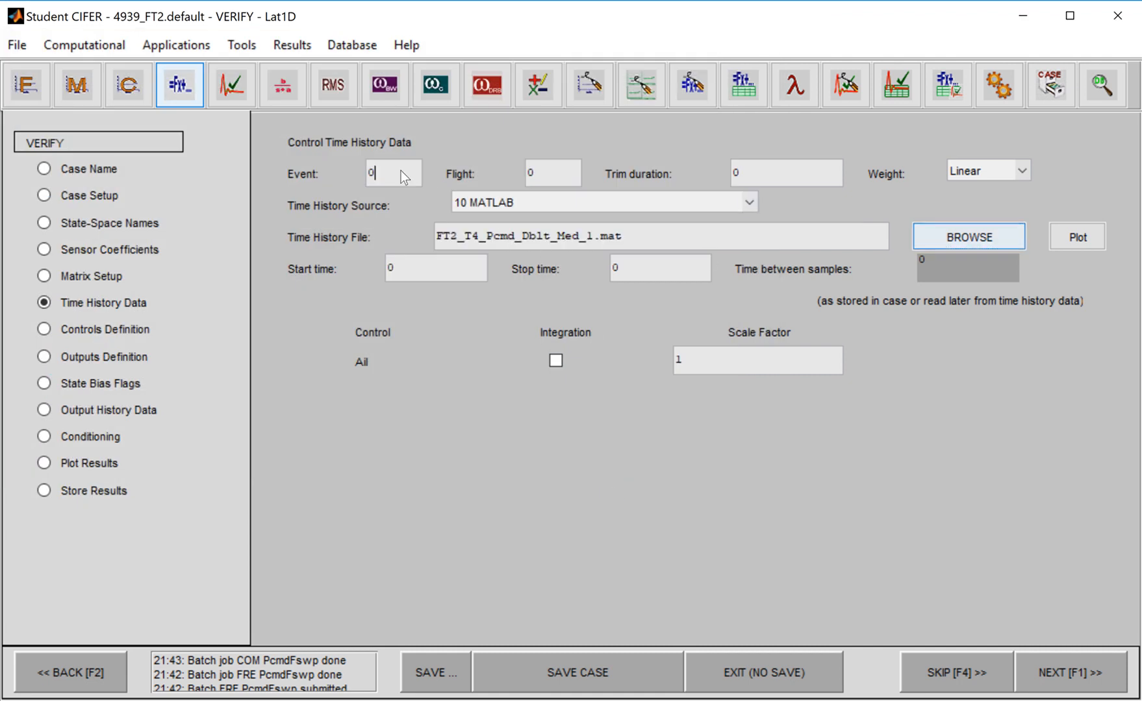
{"action": "double_click", "coordinate": [403, 175]}
{"action": "type", "text": "1"}
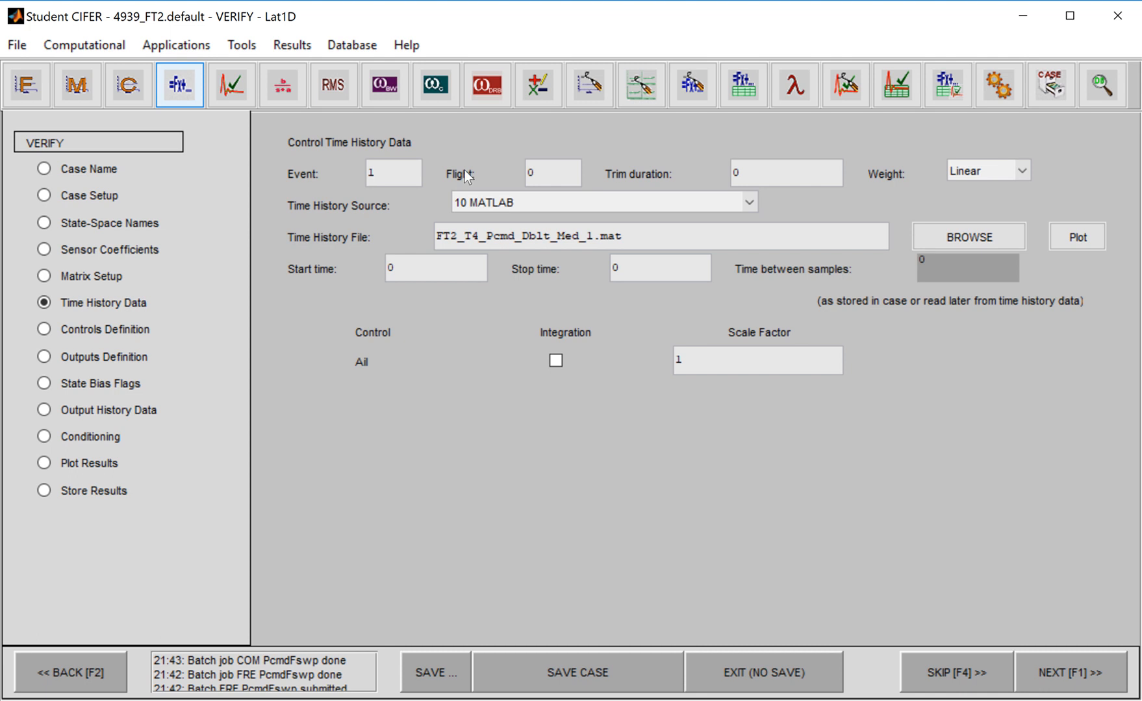
{"action": "double_click", "coordinate": [554, 175]}
{"action": "type", "text": "4"}
Plot the P and Ail channels of the time history one after the other, closing each plot after viewing it.
{"action": "left_click", "coordinate": [1078, 246]}
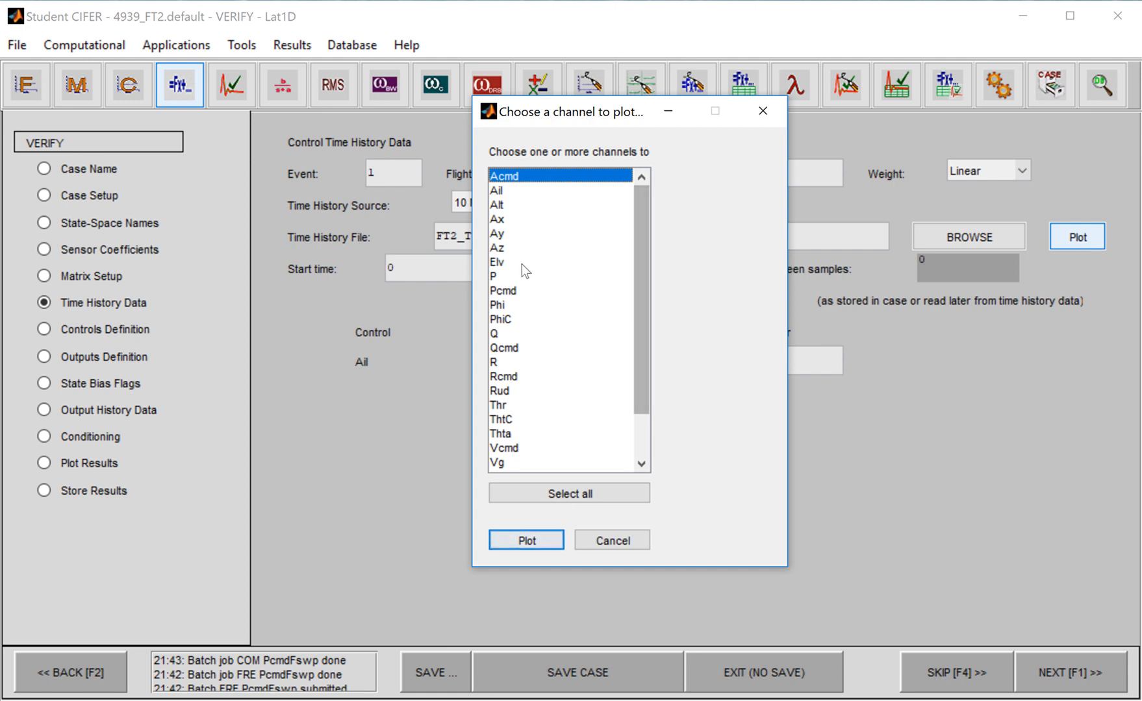
{"action": "double_click", "coordinate": [506, 275]}
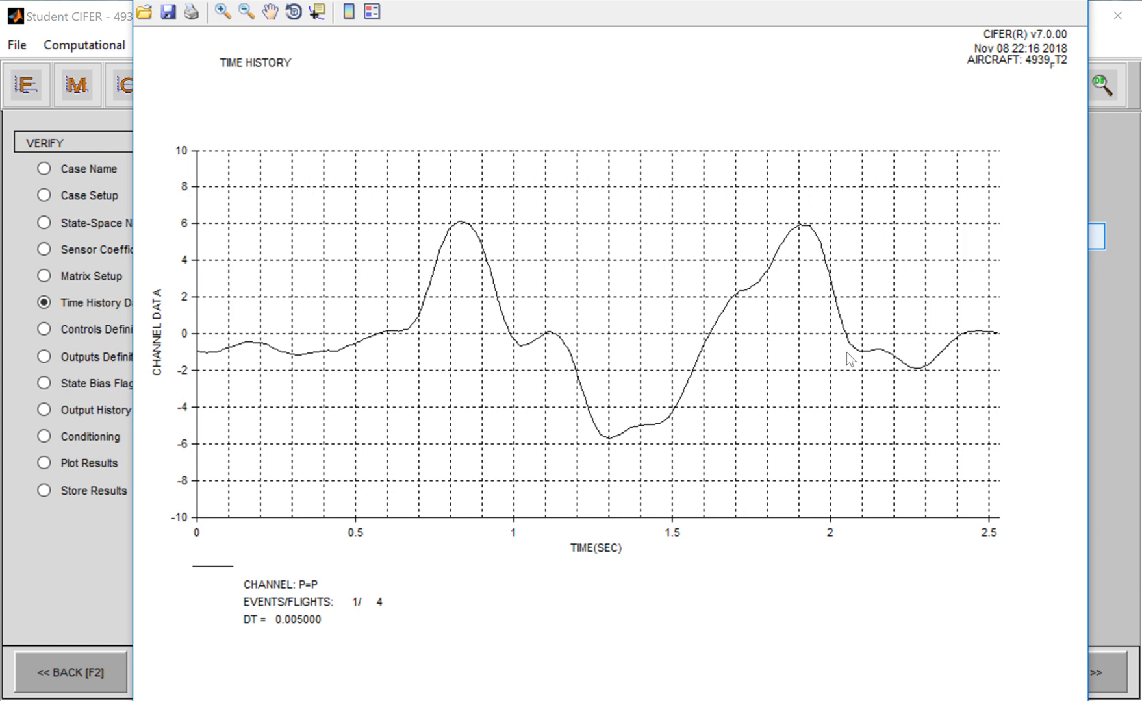
{"action": "left_click", "coordinate": [1072, 0]}
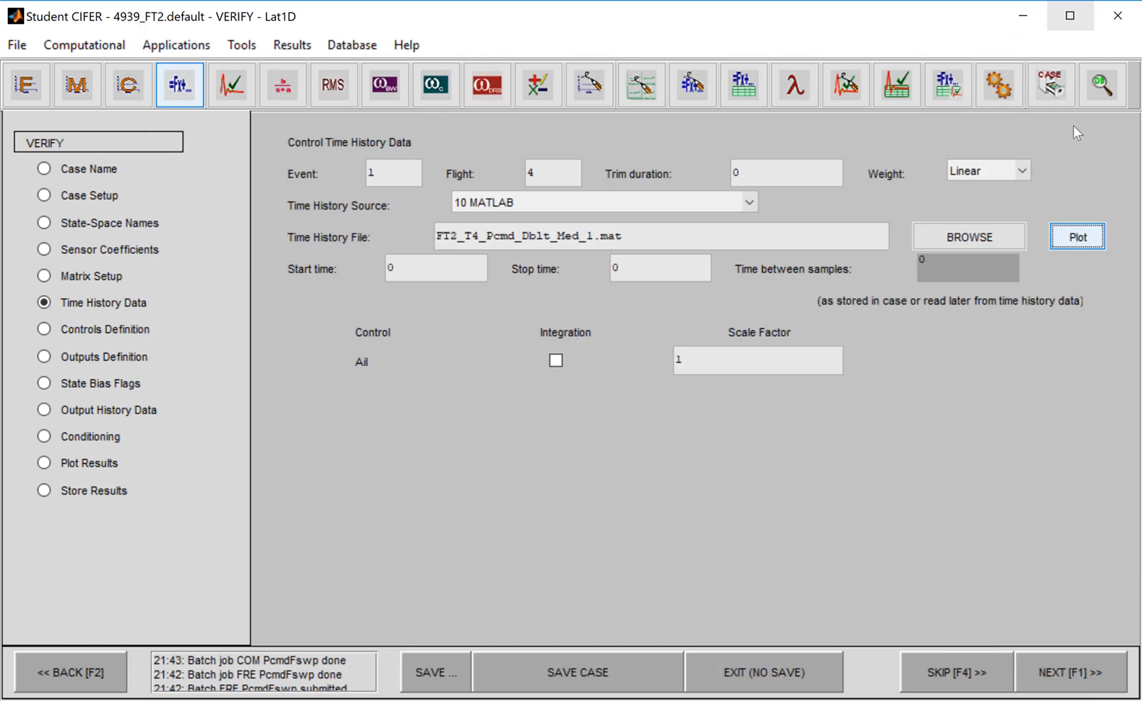
{"action": "left_click", "coordinate": [1088, 238]}
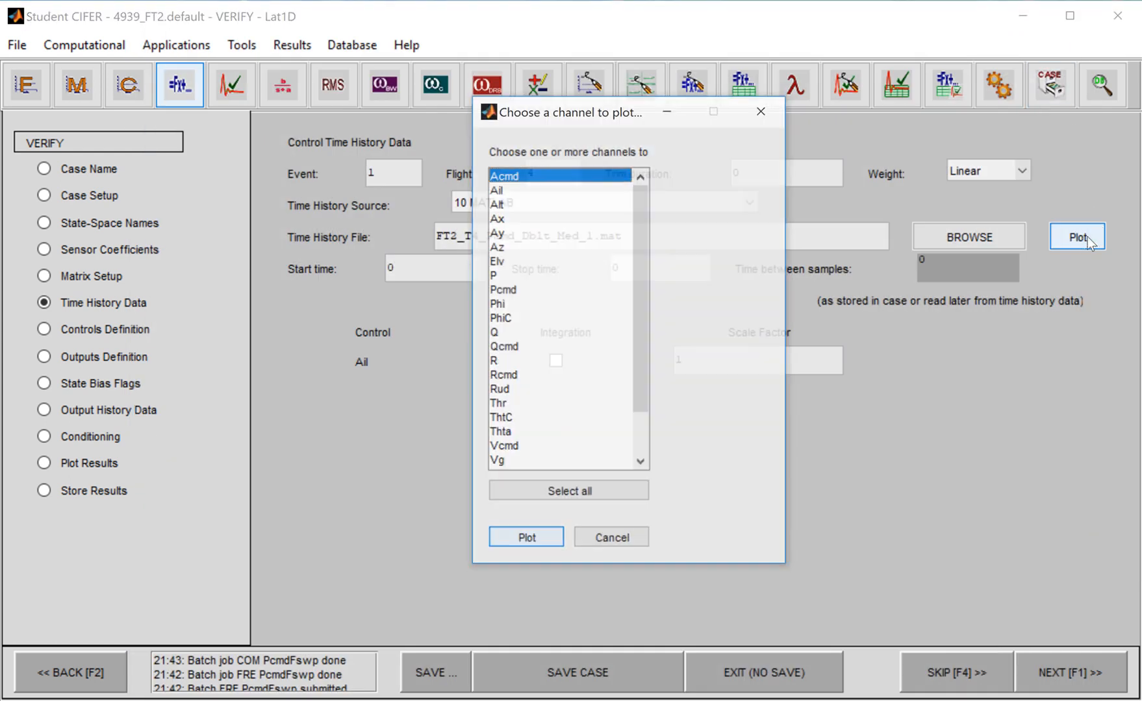
{"action": "double_click", "coordinate": [528, 194]}
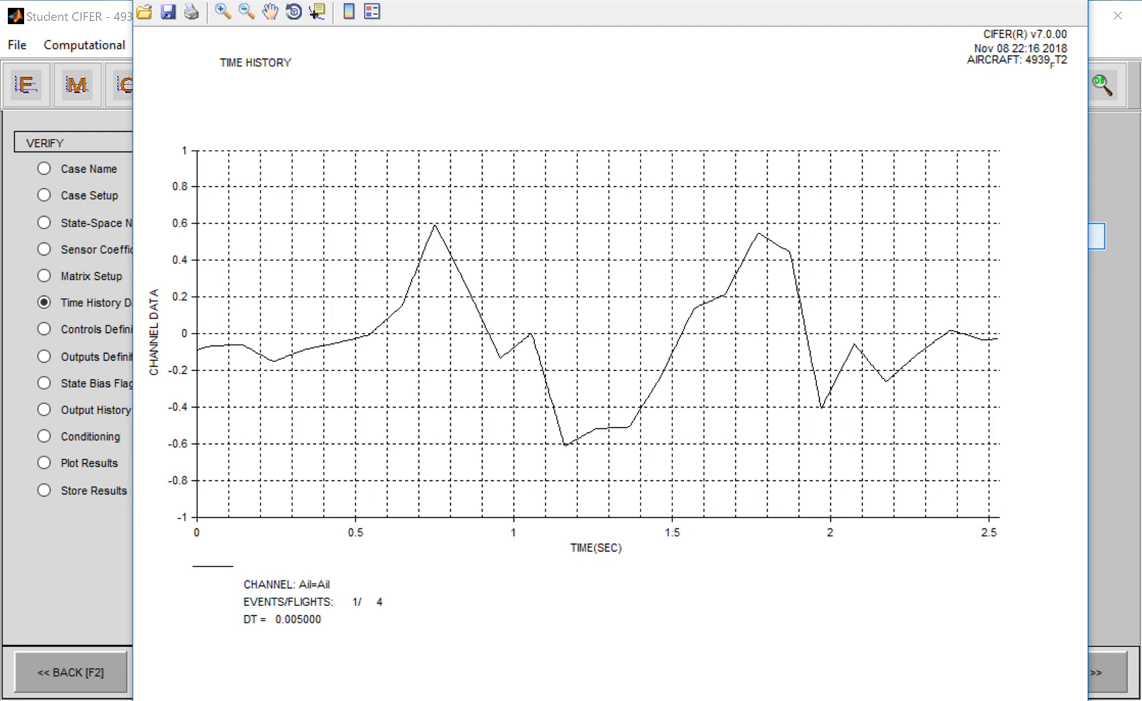
{"action": "key", "text": "alt+F4"}
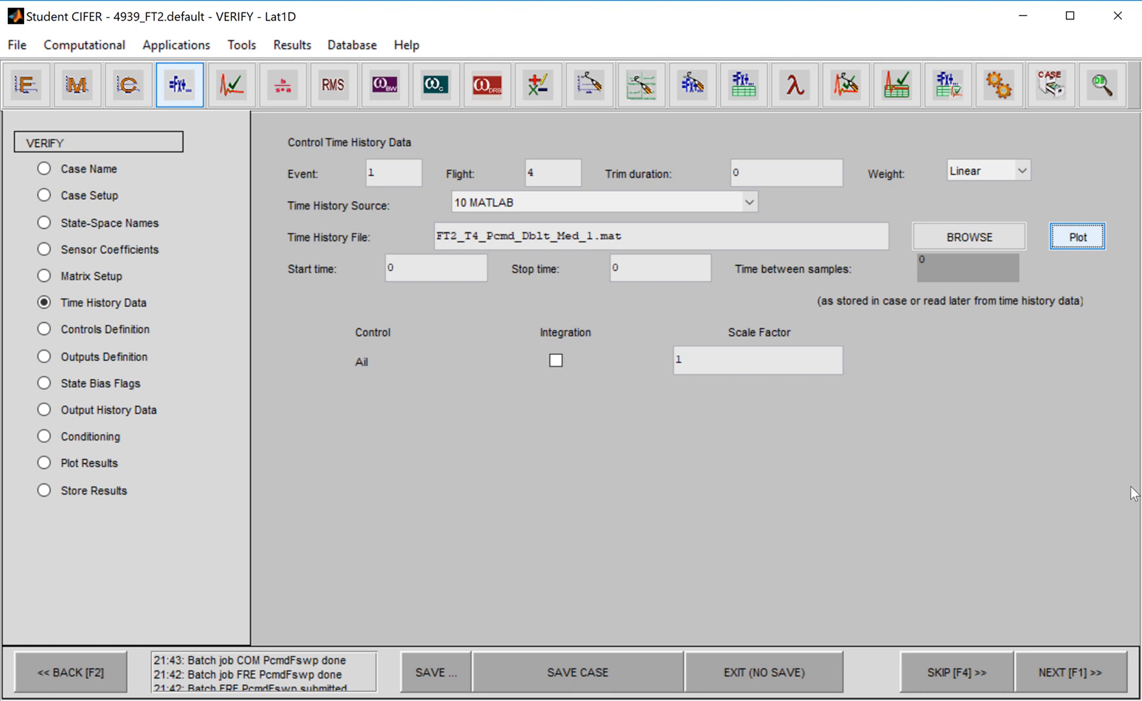
Proceed to the controls definition, assign channel Ail to the Ail control with units rad/s, and continue to the outputs definition.
{"action": "left_click", "coordinate": [1087, 675]}
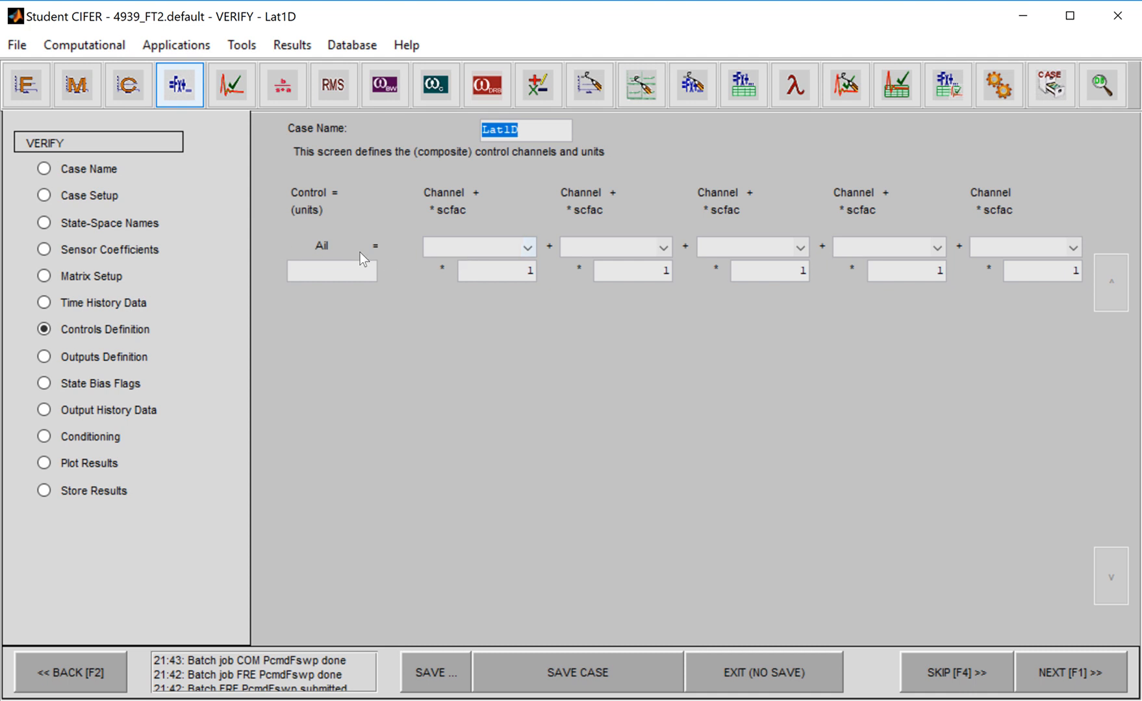
{"action": "left_click", "coordinate": [529, 247]}
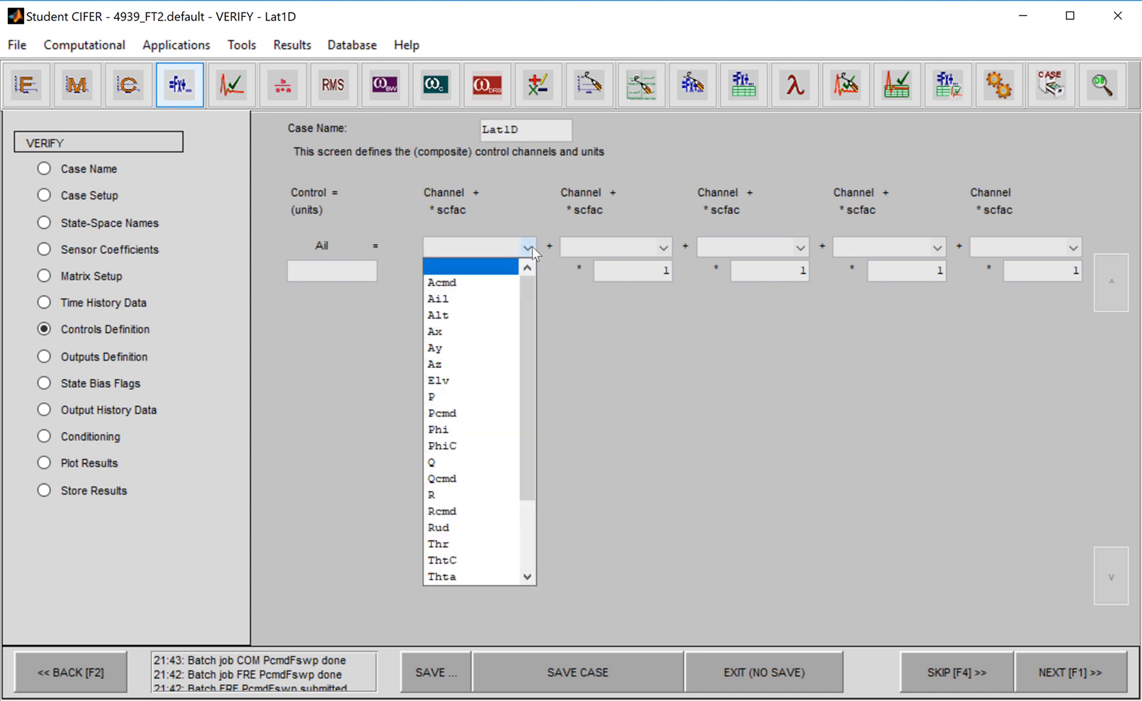
{"action": "left_click", "coordinate": [499, 298]}
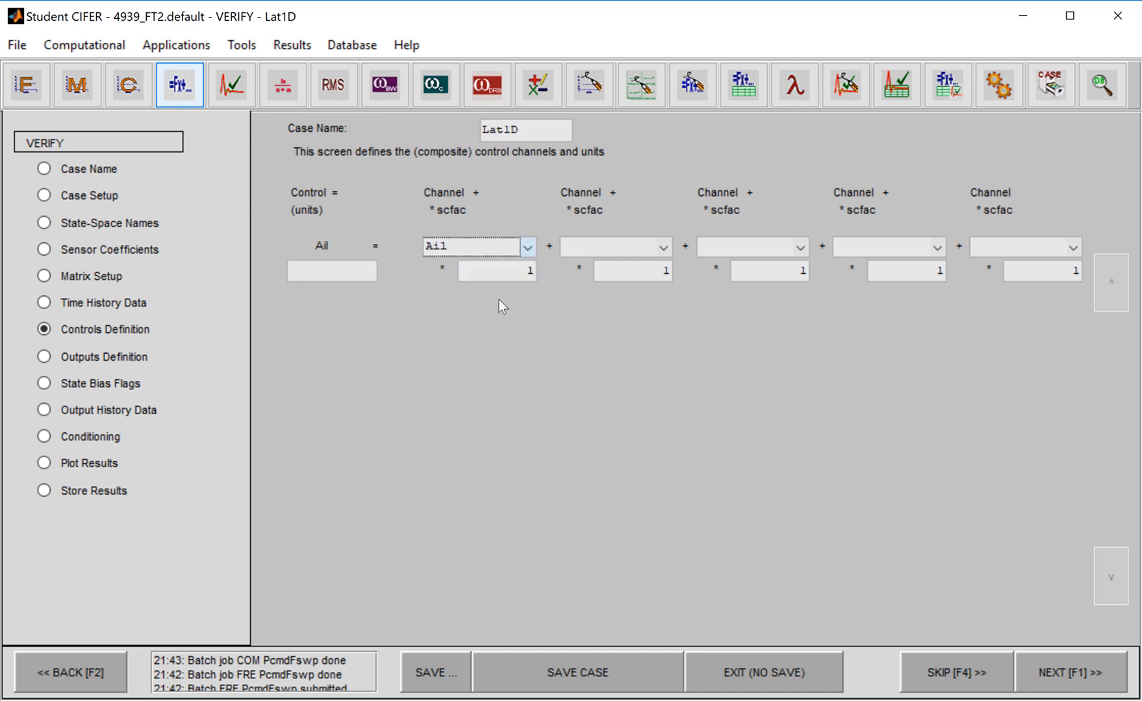
{"action": "left_click", "coordinate": [333, 264]}
{"action": "type", "text": "rad/s"}
{"action": "left_click", "coordinate": [1082, 661]}
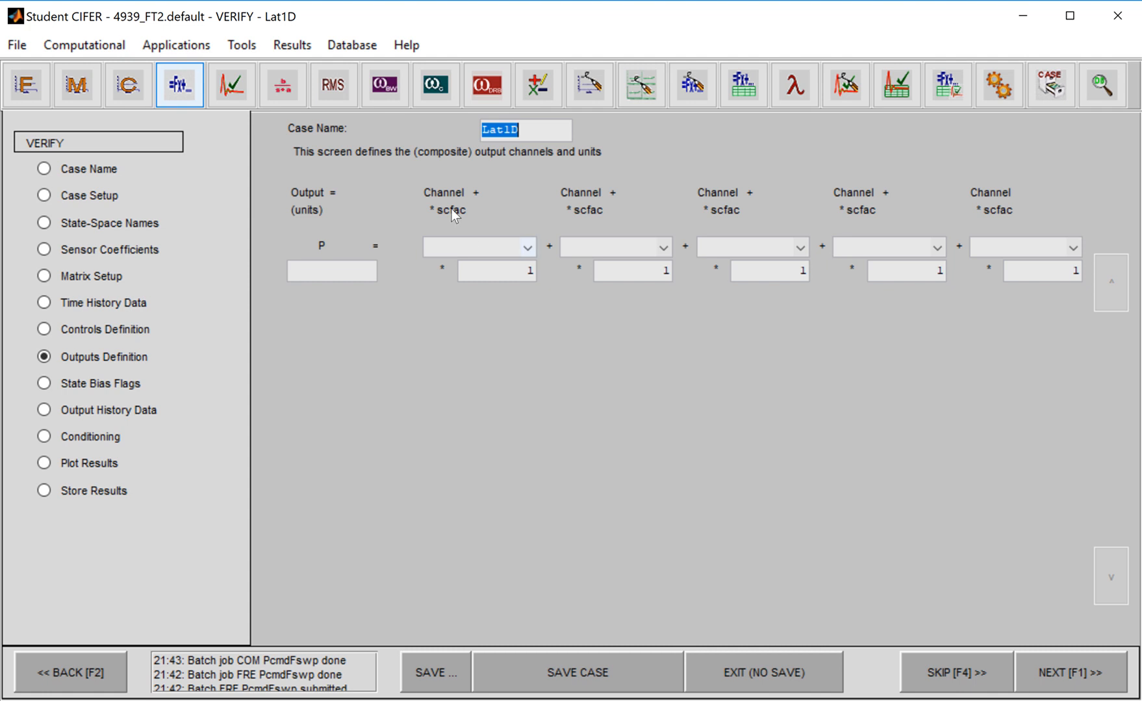
Assign channel P to the P output with units rad/s and proceed to the state bias flags.
{"action": "left_click", "coordinate": [504, 249]}
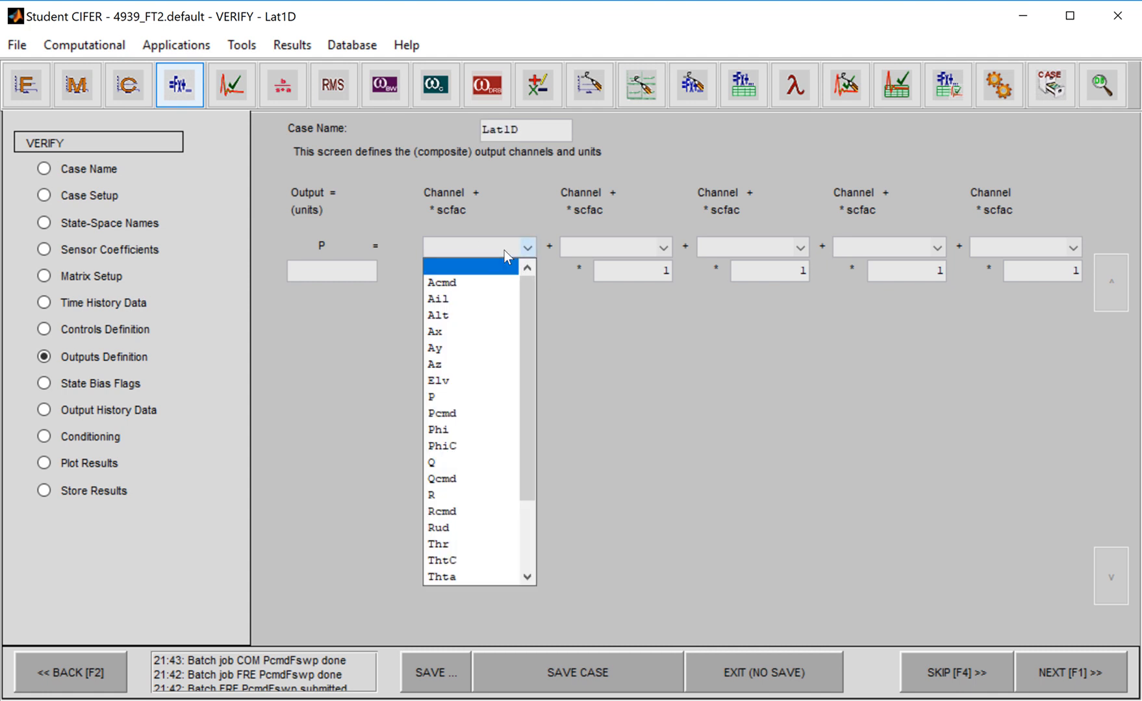
{"action": "left_click", "coordinate": [466, 397]}
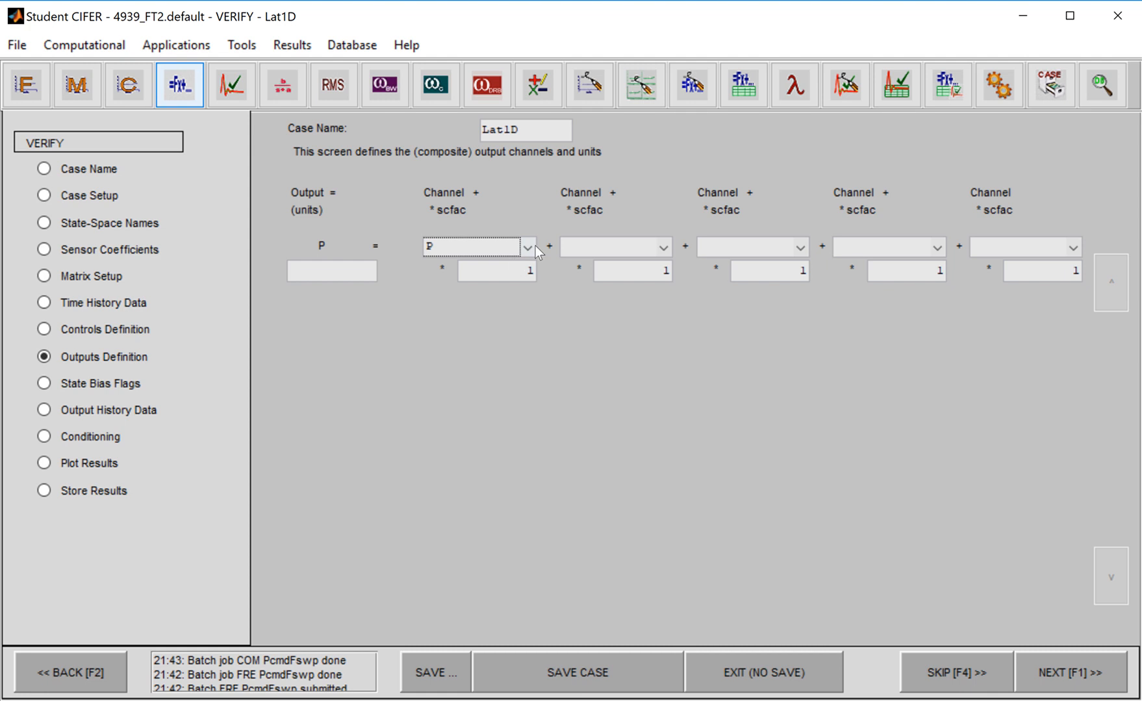
{"action": "left_click", "coordinate": [325, 272]}
{"action": "type", "text": "rad/s"}
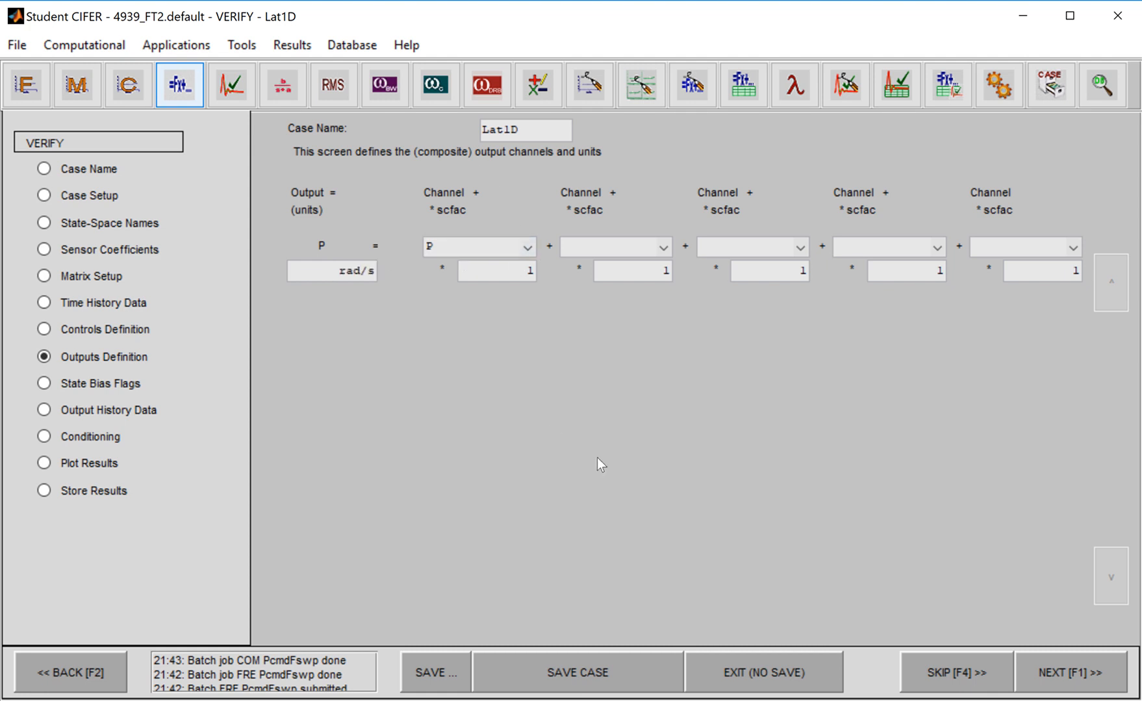
{"action": "left_click", "coordinate": [1081, 676]}
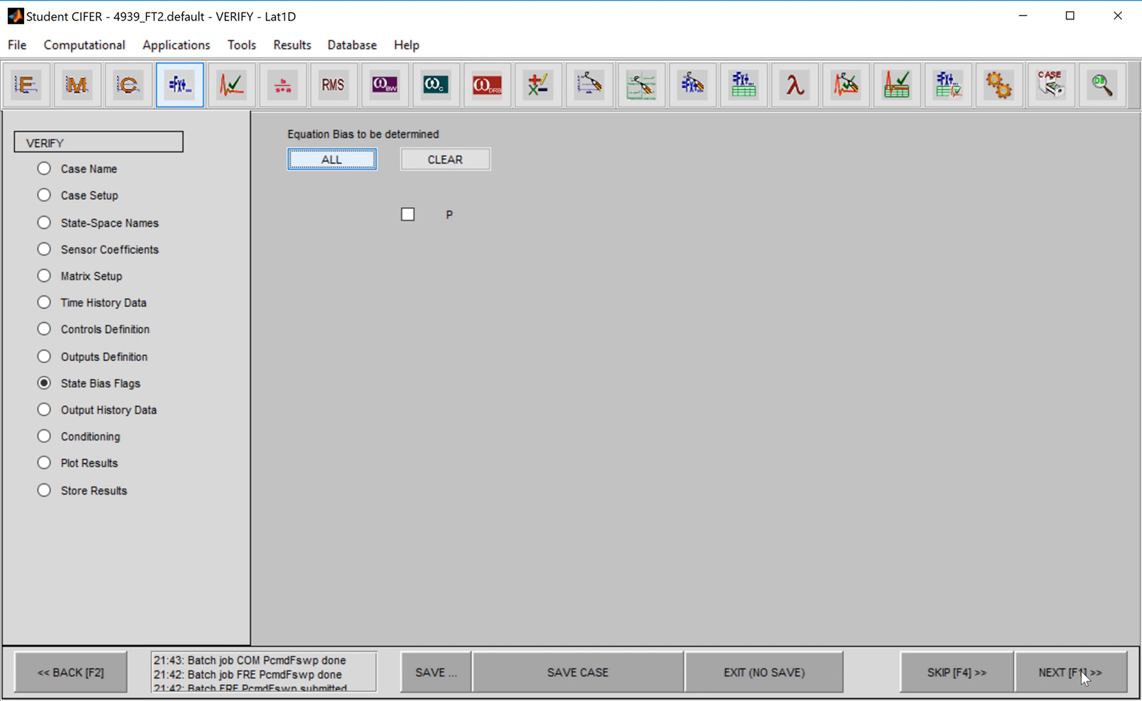
Flag all equation biases and all output reference shifts for determination, and proceed to the conditioning settings.
{"action": "left_click", "coordinate": [350, 159]}
{"action": "left_click", "coordinate": [1066, 670]}
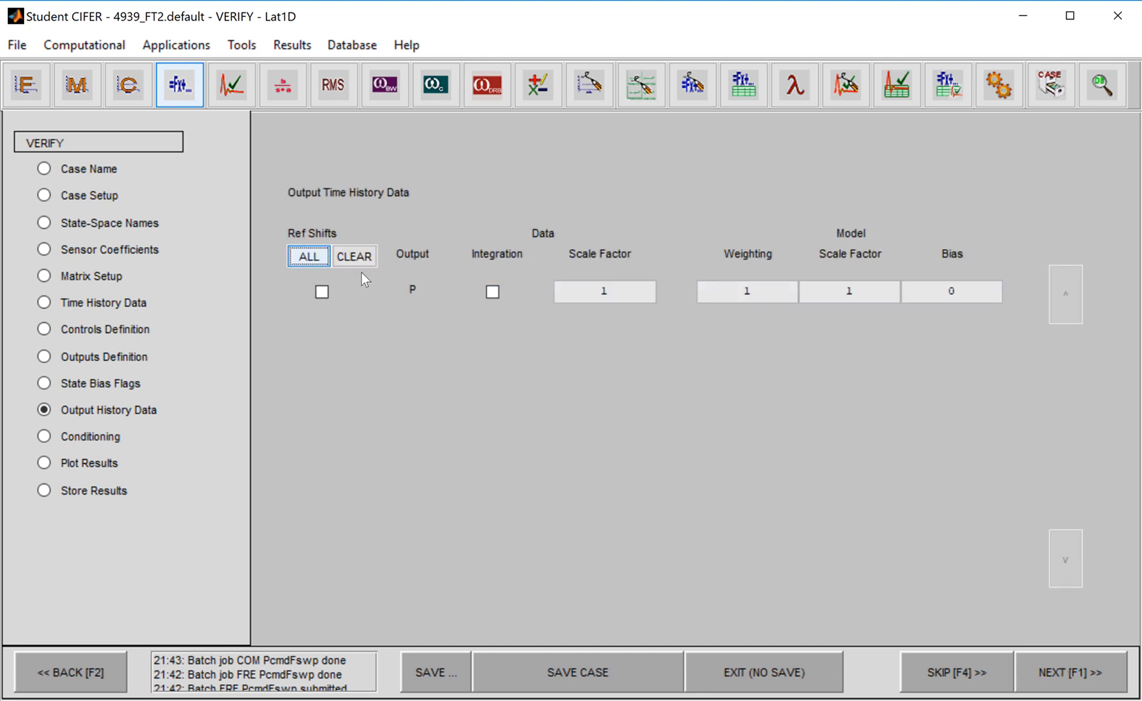
{"action": "left_click", "coordinate": [310, 262]}
{"action": "left_click", "coordinate": [1071, 680]}
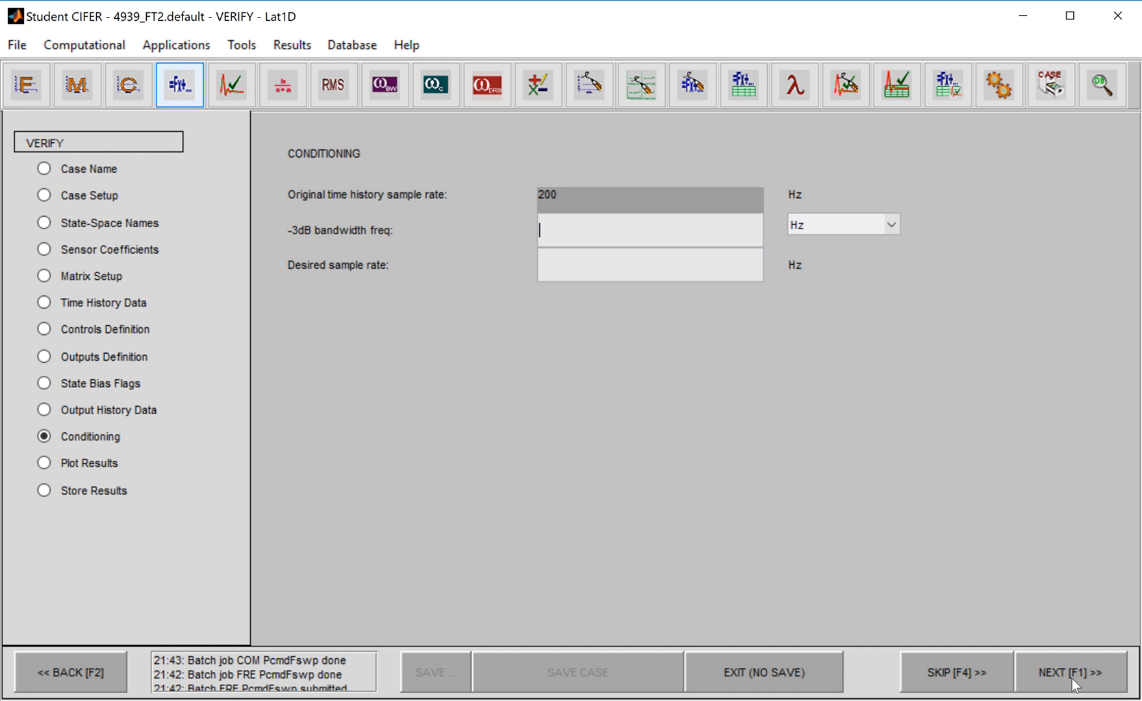
Leave the conditioning settings blank, run the bias and shift determination, and review its report before closing it.
{"action": "left_click", "coordinate": [1071, 679]}
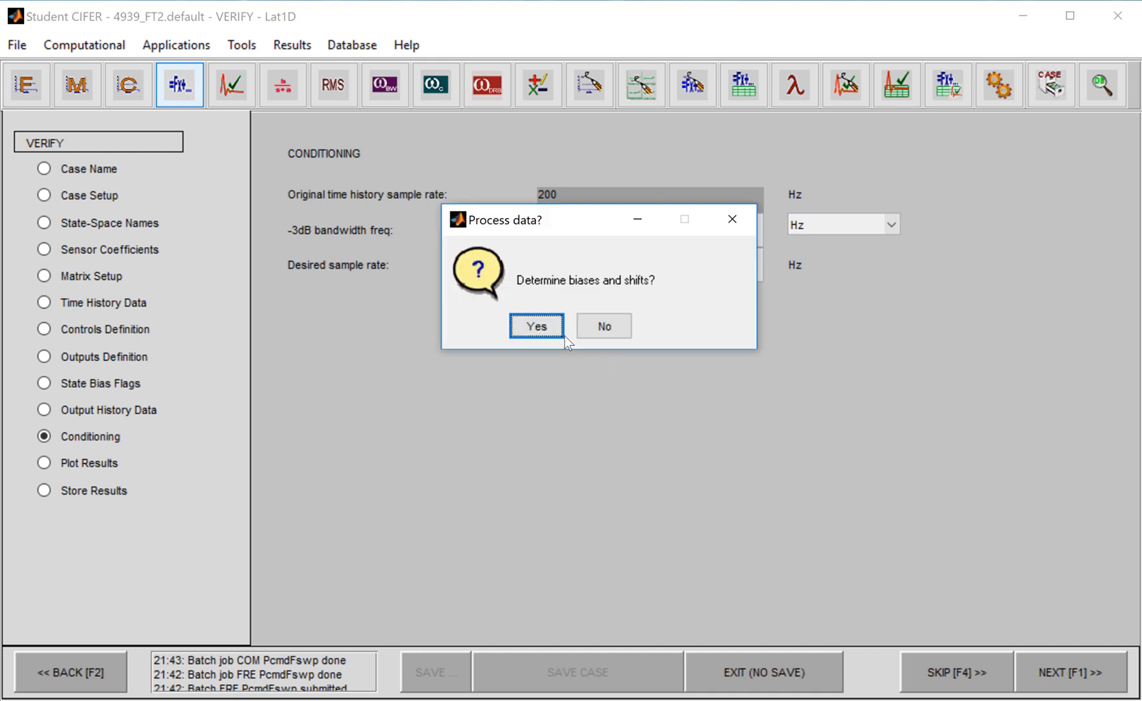
{"action": "left_click", "coordinate": [538, 327]}
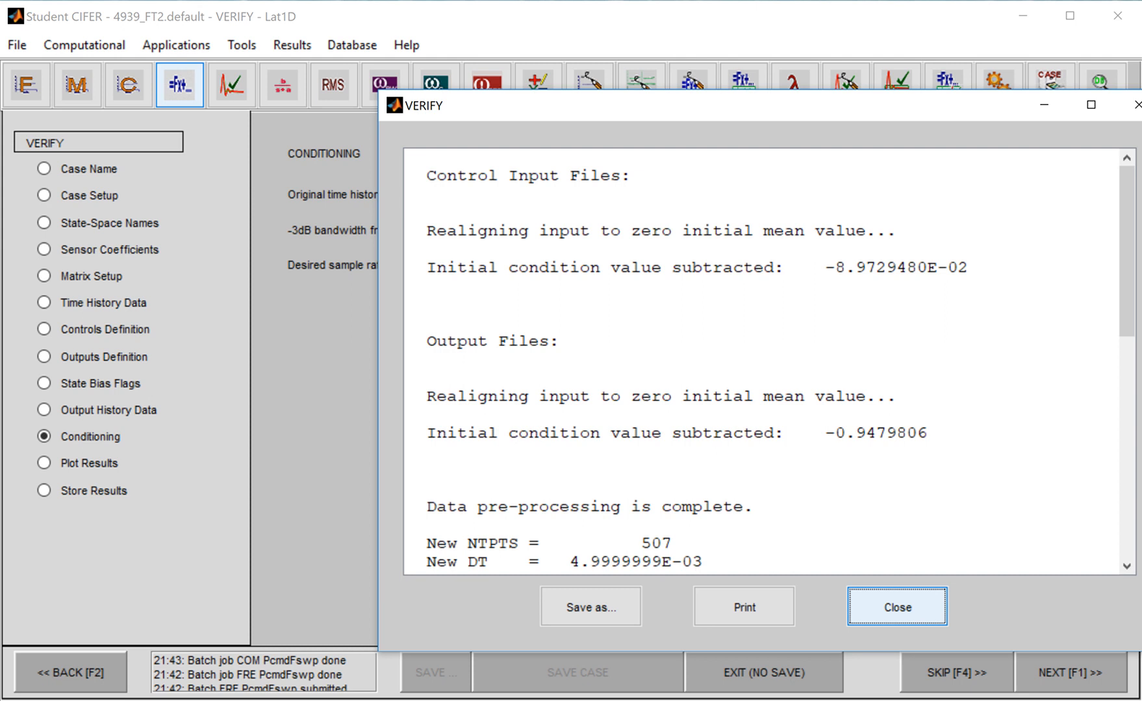
{"action": "left_click_drag", "start_coordinate": [1136, 292], "coordinate": [1129, 409]}
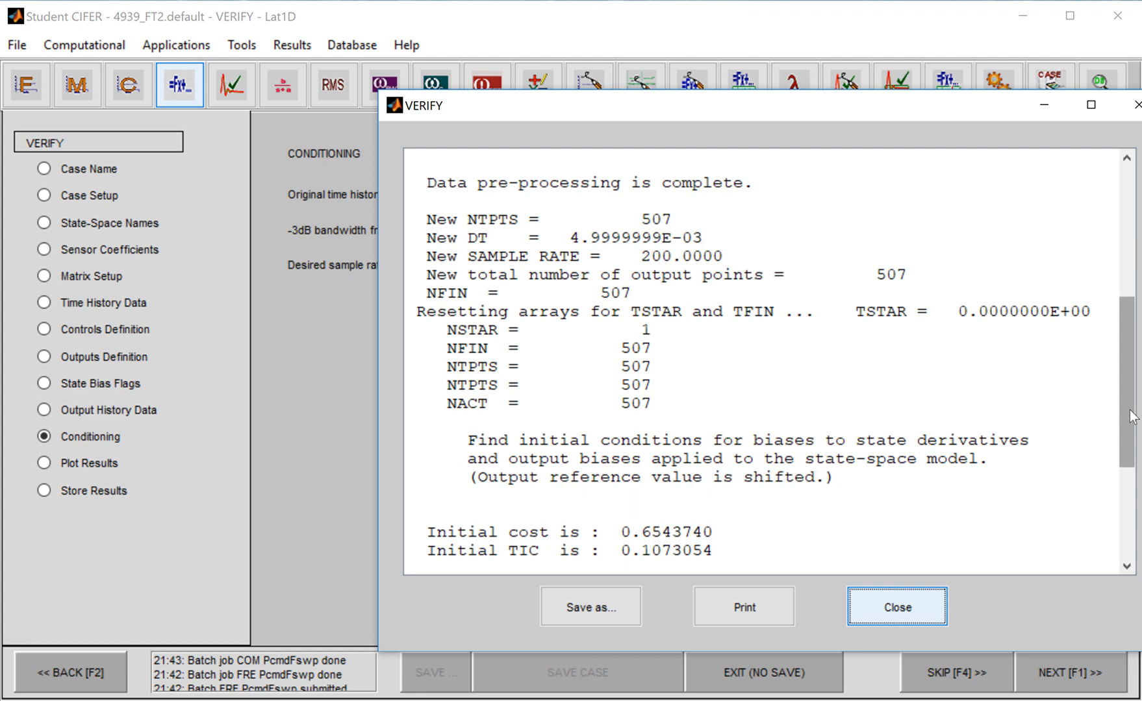
{"action": "left_click_drag", "start_coordinate": [1134, 415], "coordinate": [1133, 488]}
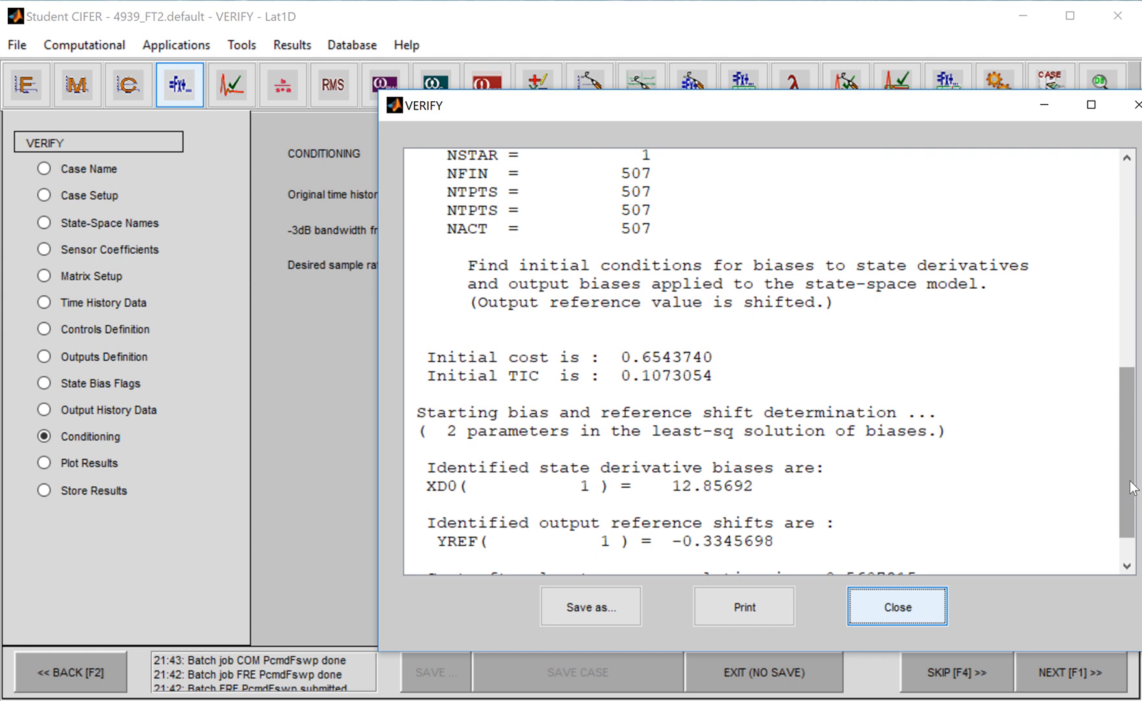
{"action": "left_click", "coordinate": [923, 617]}
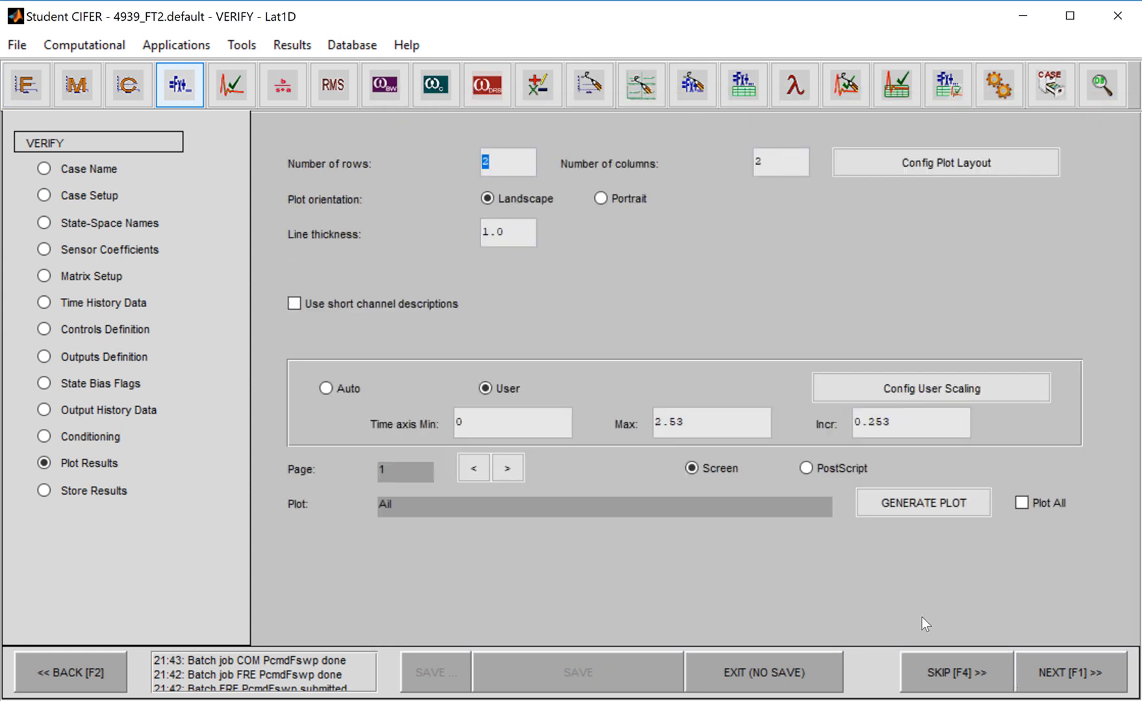
Set the plot layout to 1 row and 1 column, and generate the Ail and P plots, keeping them open.
{"action": "type", "text": "1"}
{"action": "left_click", "coordinate": [507, 163]}
{"action": "left_click", "coordinate": [959, 504]}
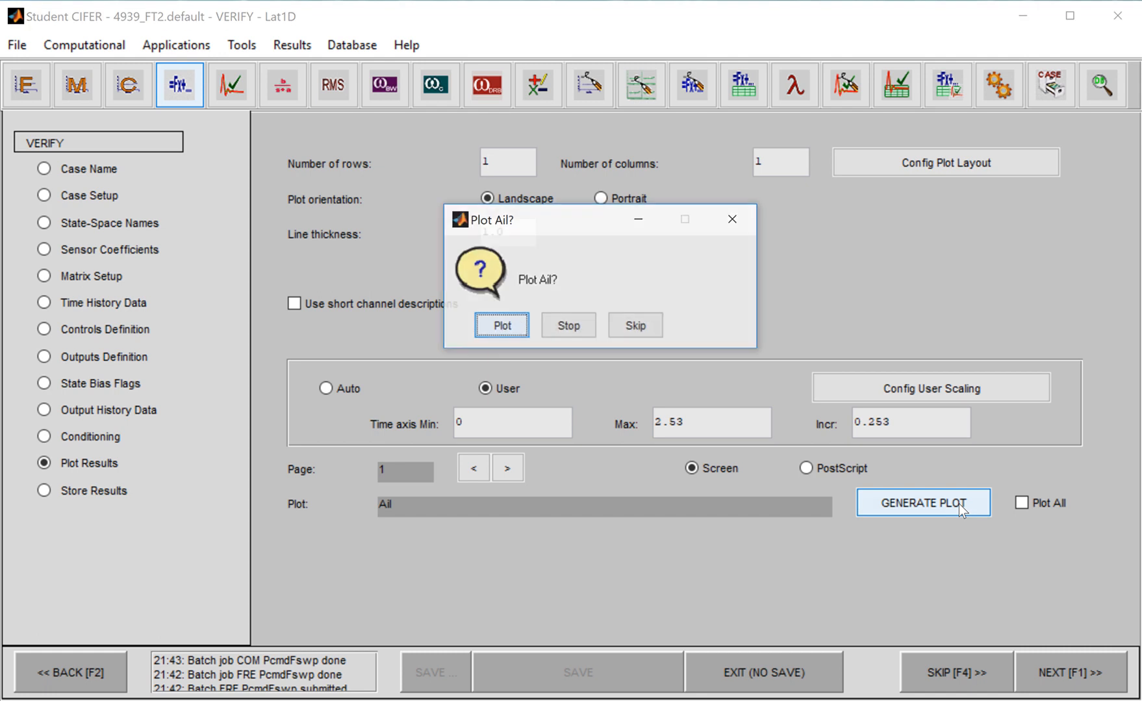
{"action": "left_click", "coordinate": [498, 331]}
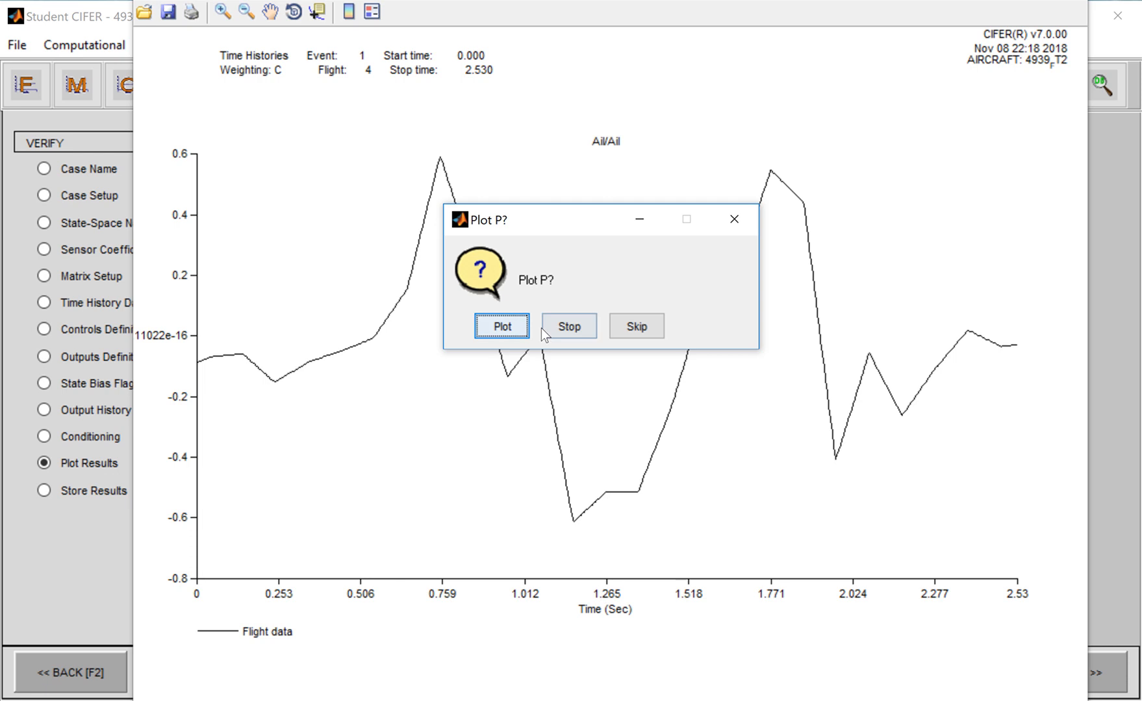
{"action": "left_click", "coordinate": [518, 332]}
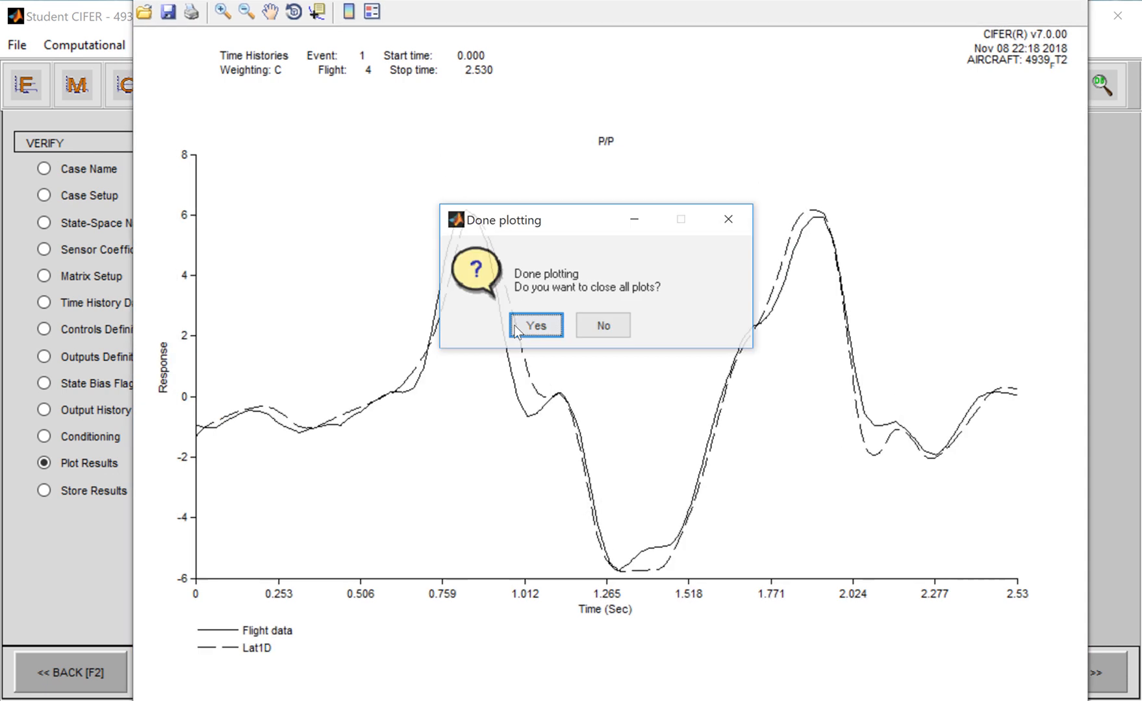
{"action": "left_click", "coordinate": [604, 327]}
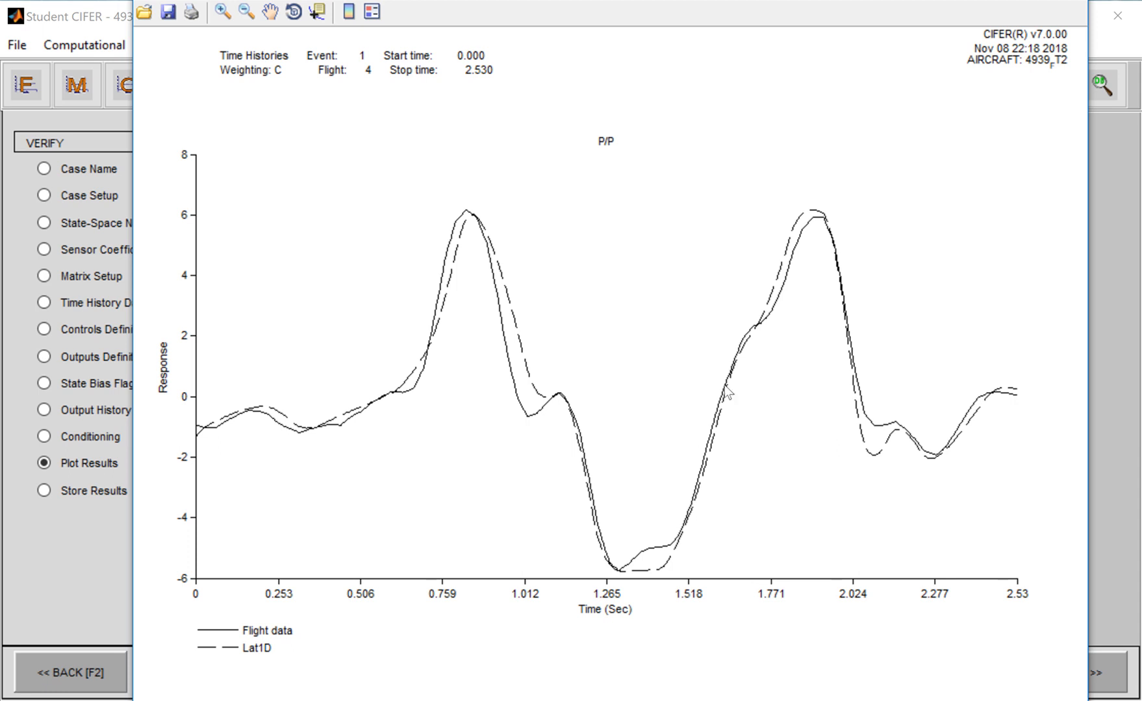
Arrange the Ail plot above the P plot to compare the flight data with the Lat1D response, and close both.
{"action": "left_click_drag", "start_coordinate": [544, 2], "coordinate": [549, 315]}
{"action": "left_click", "coordinate": [591, 2]}
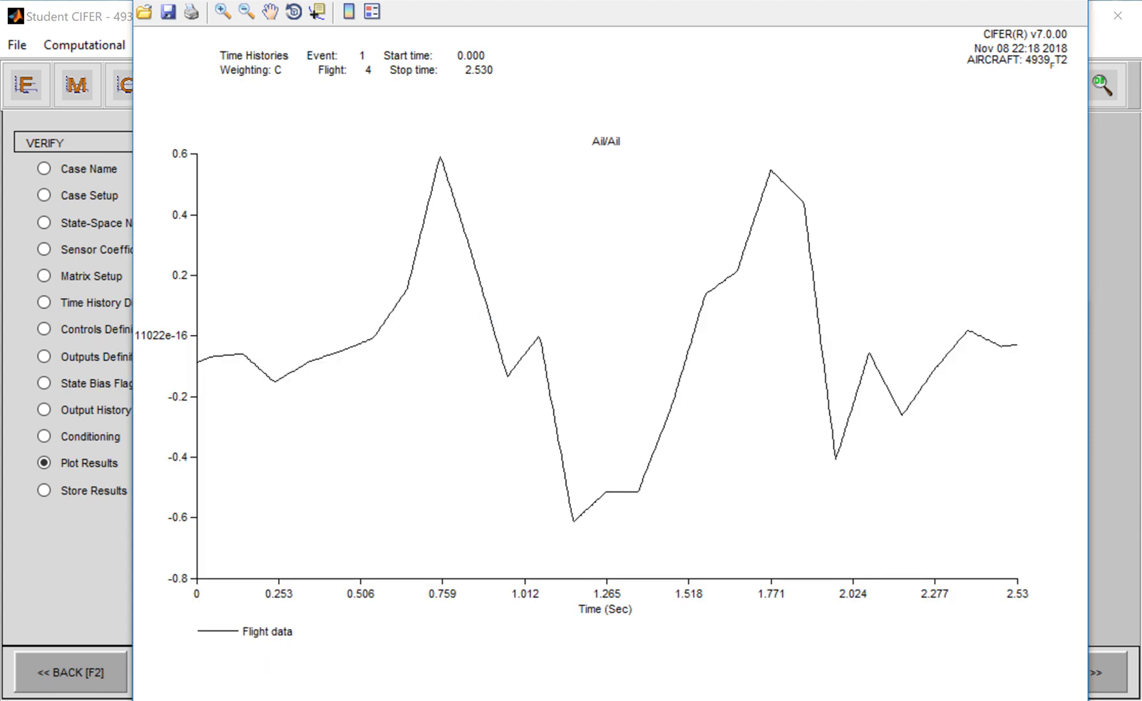
{"action": "left_click_drag", "start_coordinate": [604, 1], "coordinate": [631, 5]}
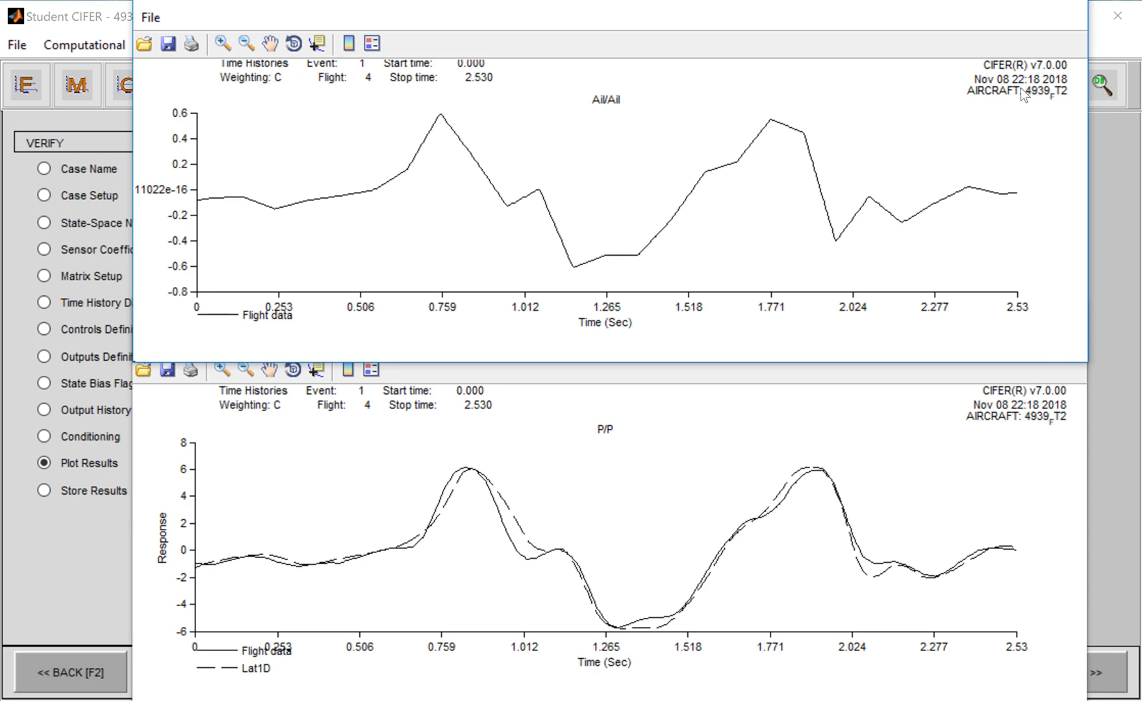
{"action": "left_click", "coordinate": [1072, 4]}
{"action": "left_click", "coordinate": [1066, 313]}
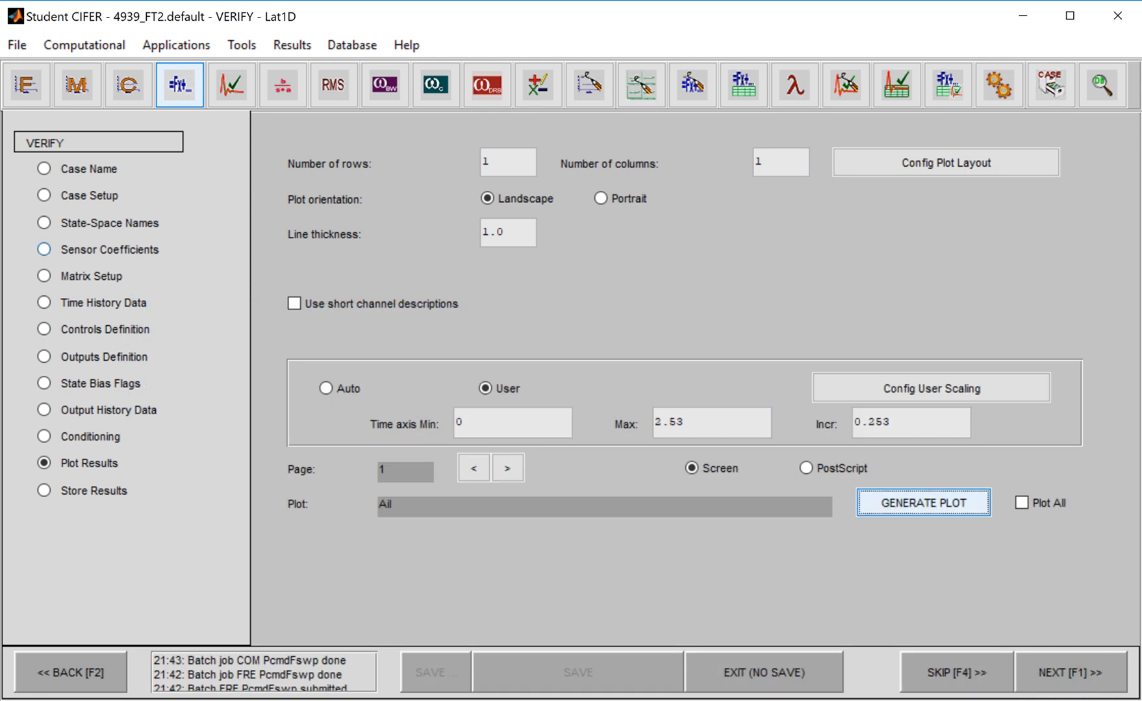
Return to the time history settings and choose FT2_T4_PhiC_Fswp_2.mat as the time history file.
{"action": "left_click", "coordinate": [98, 303]}
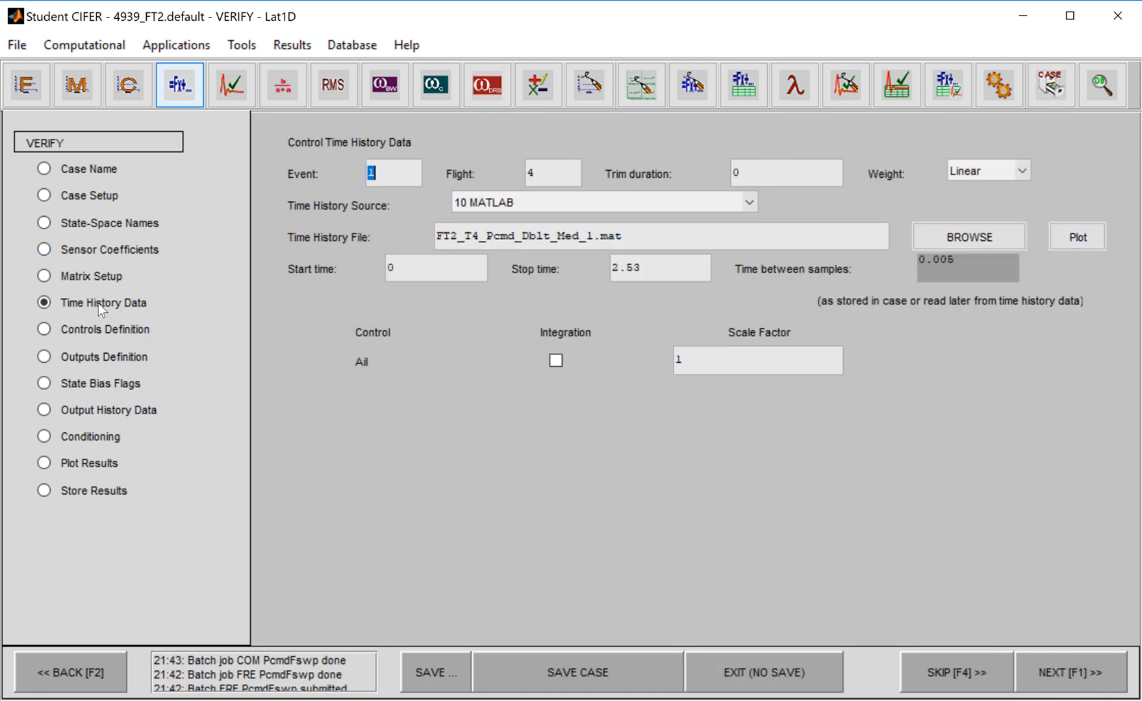
{"action": "left_click", "coordinate": [989, 243]}
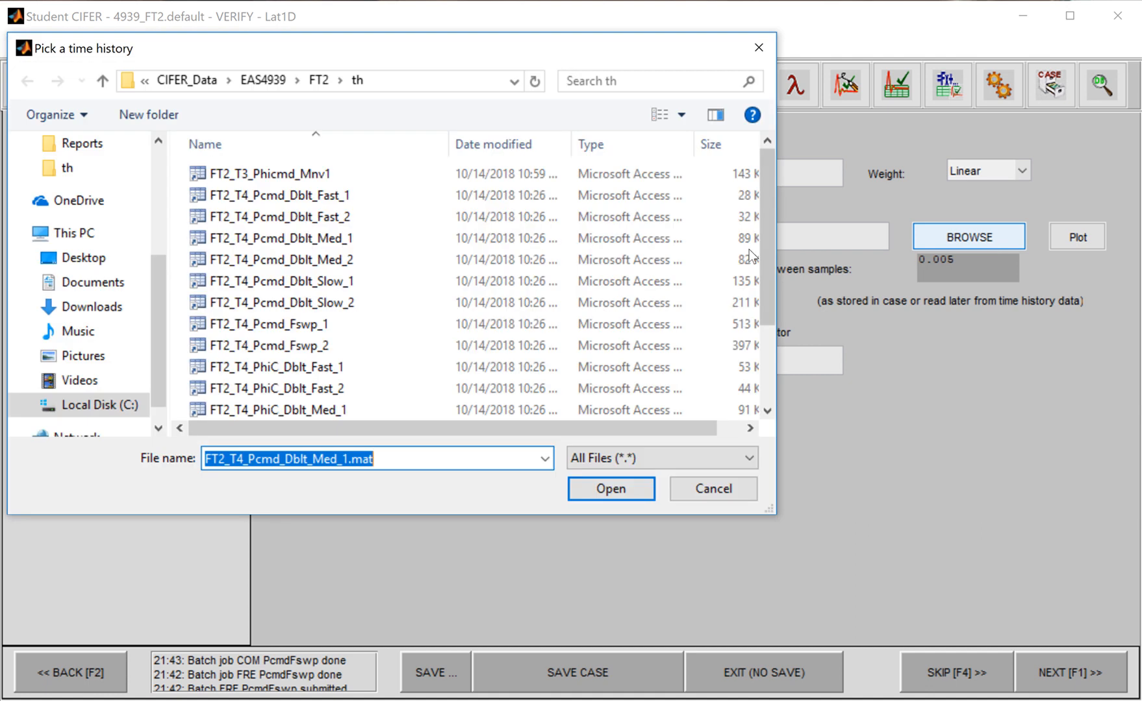
{"action": "left_click_drag", "start_coordinate": [767, 217], "coordinate": [755, 380]}
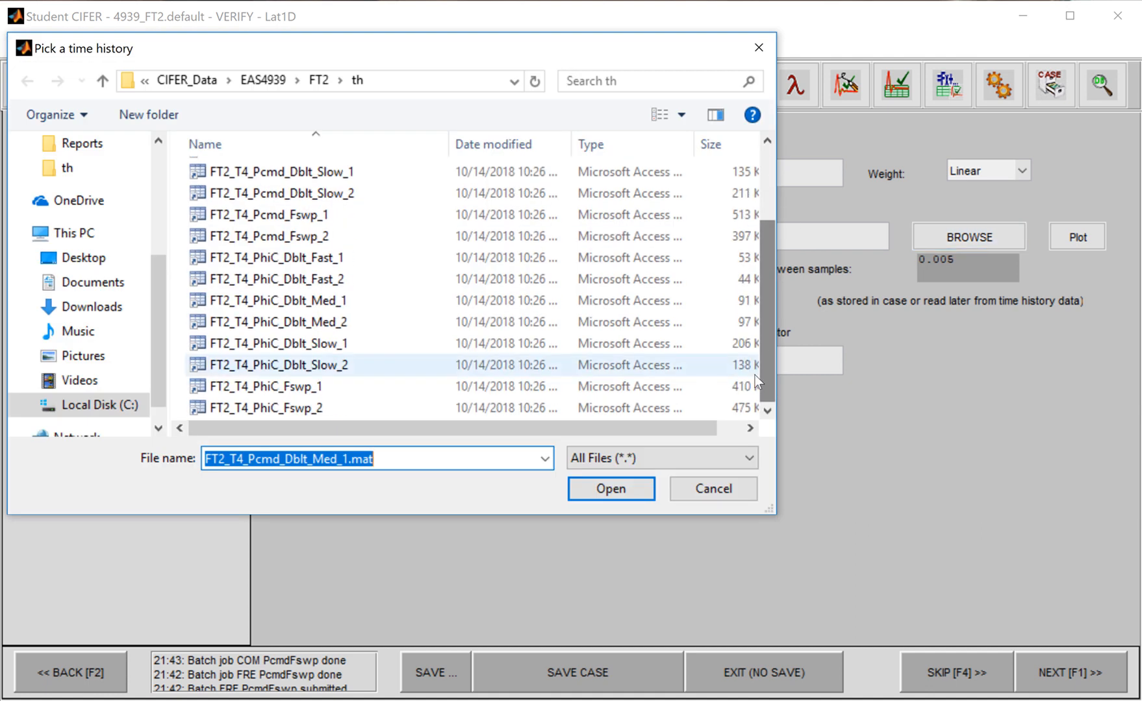
{"action": "double_click", "coordinate": [316, 409]}
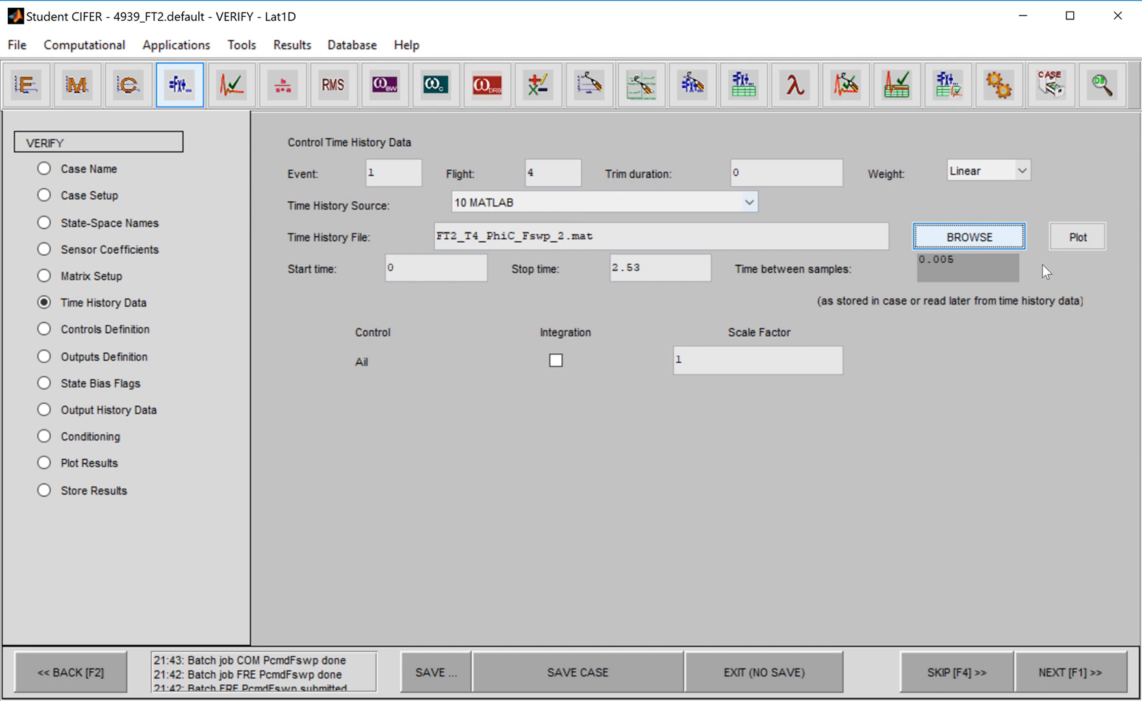
Plot the P channel of the chosen time history, and close the plot.
{"action": "left_click", "coordinate": [1073, 239]}
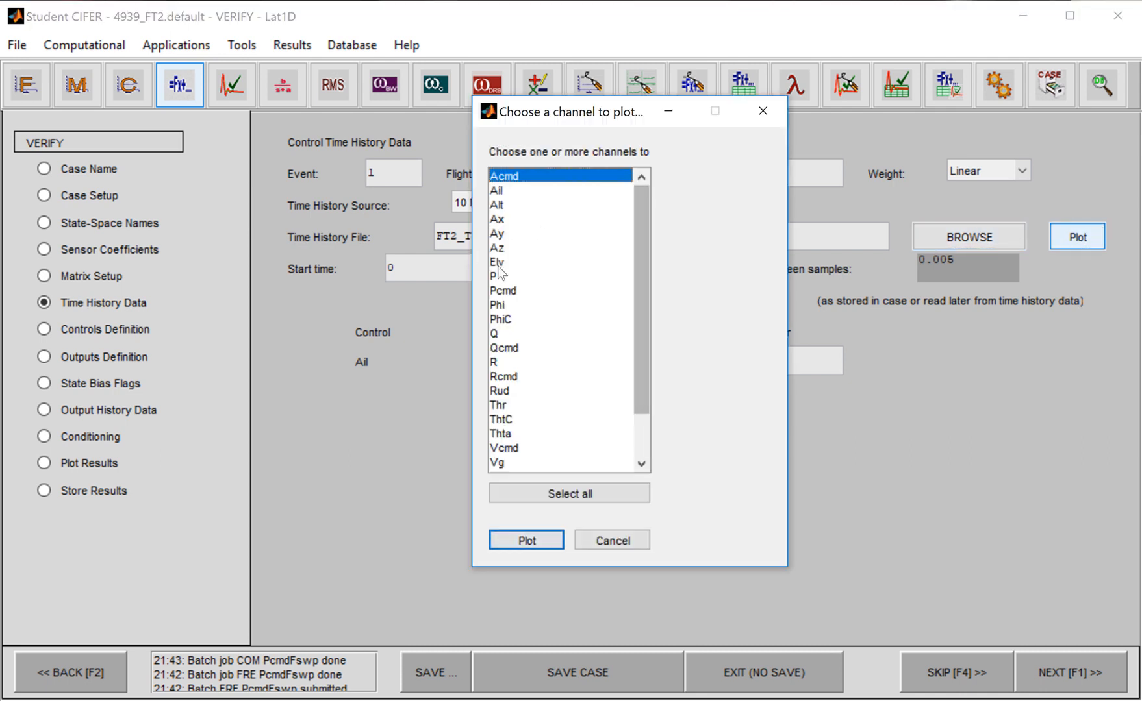
{"action": "double_click", "coordinate": [504, 278]}
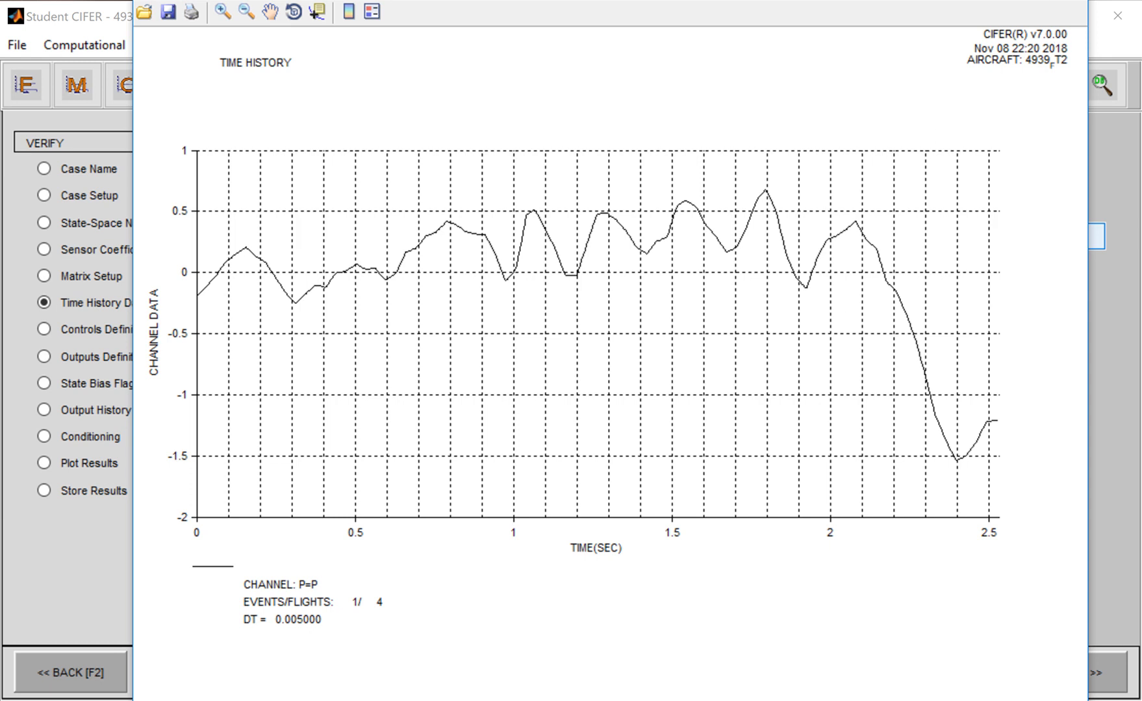
{"action": "key", "text": "alt+F4"}
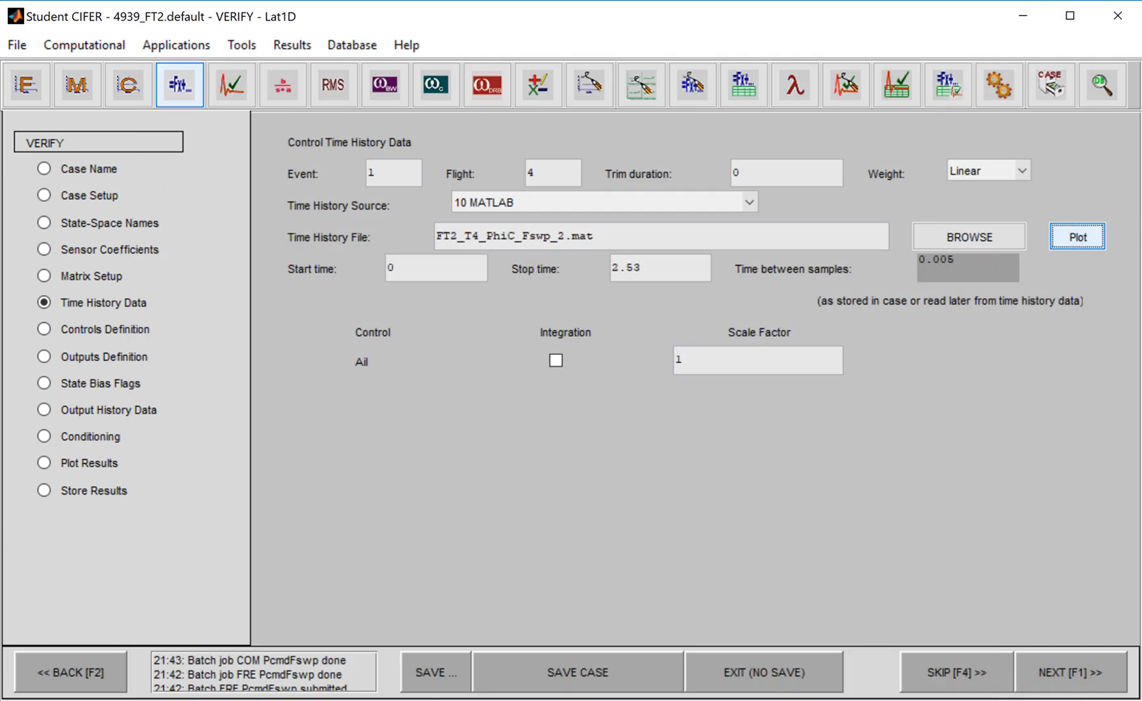
Set the time history's stop time to 0, replot the P channel, and close the plot.
{"action": "double_click", "coordinate": [644, 276]}
{"action": "type", "text": "0"}
{"action": "left_click", "coordinate": [1078, 242]}
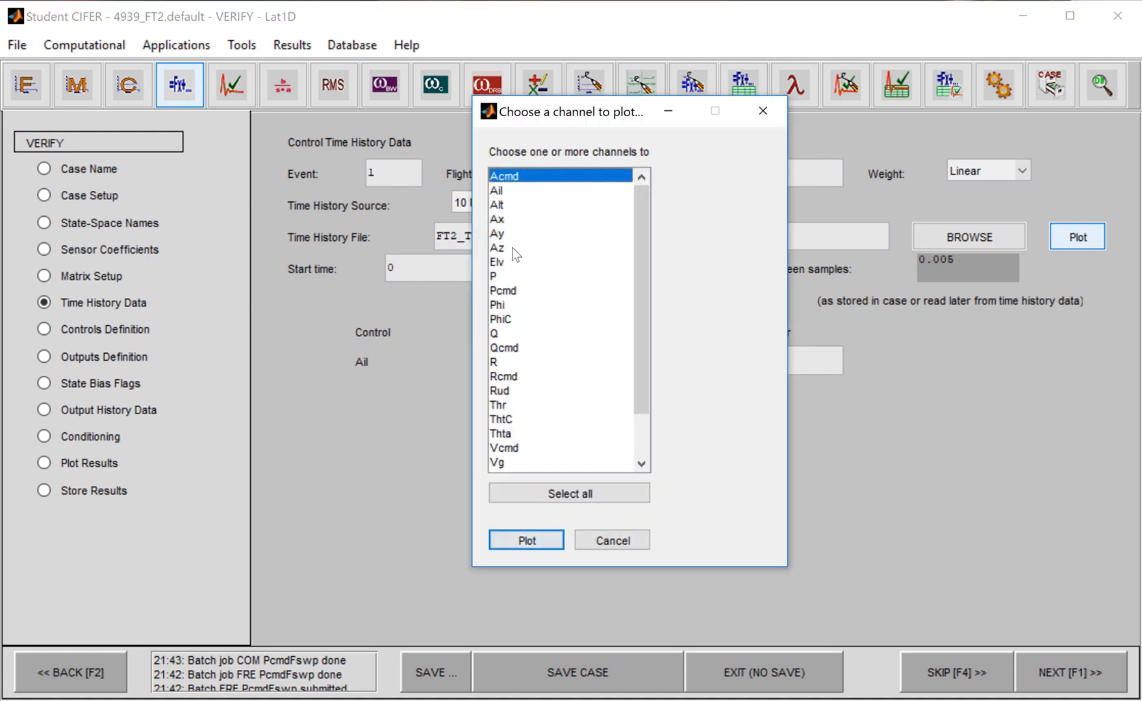
{"action": "double_click", "coordinate": [503, 276]}
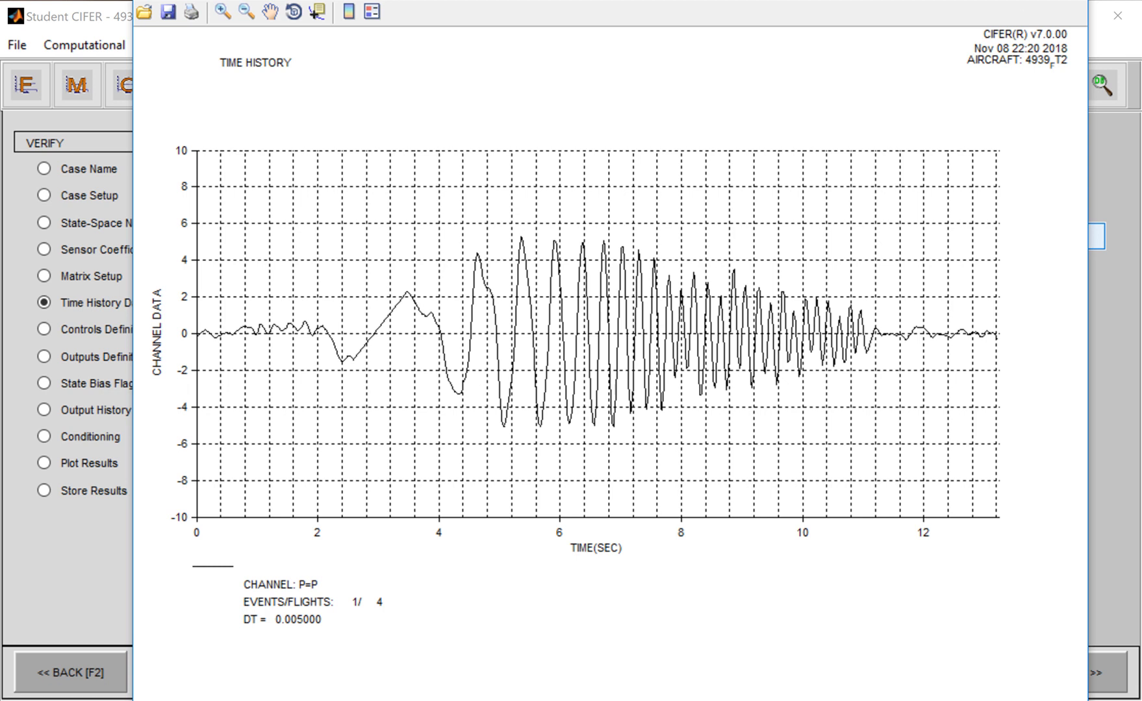
{"action": "left_click", "coordinate": [1072, 1]}
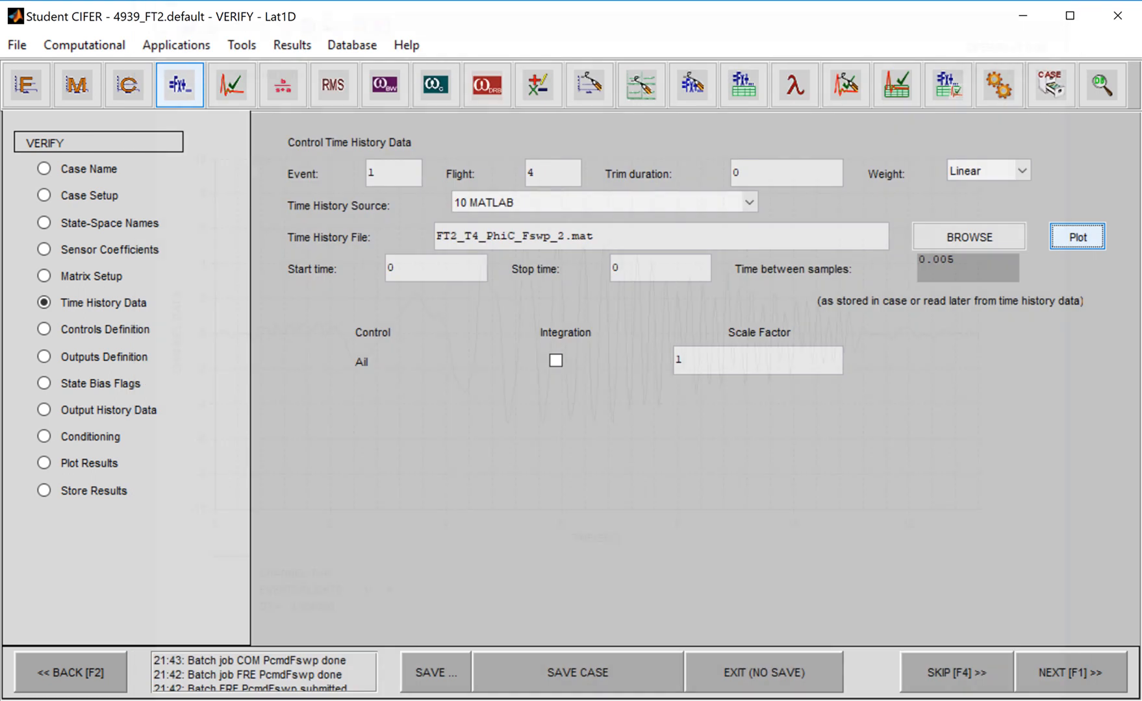
Keep the control, output, bias and conditioning settings, run the bias and shift determination, and close its report.
{"action": "left_click", "coordinate": [1067, 676]}
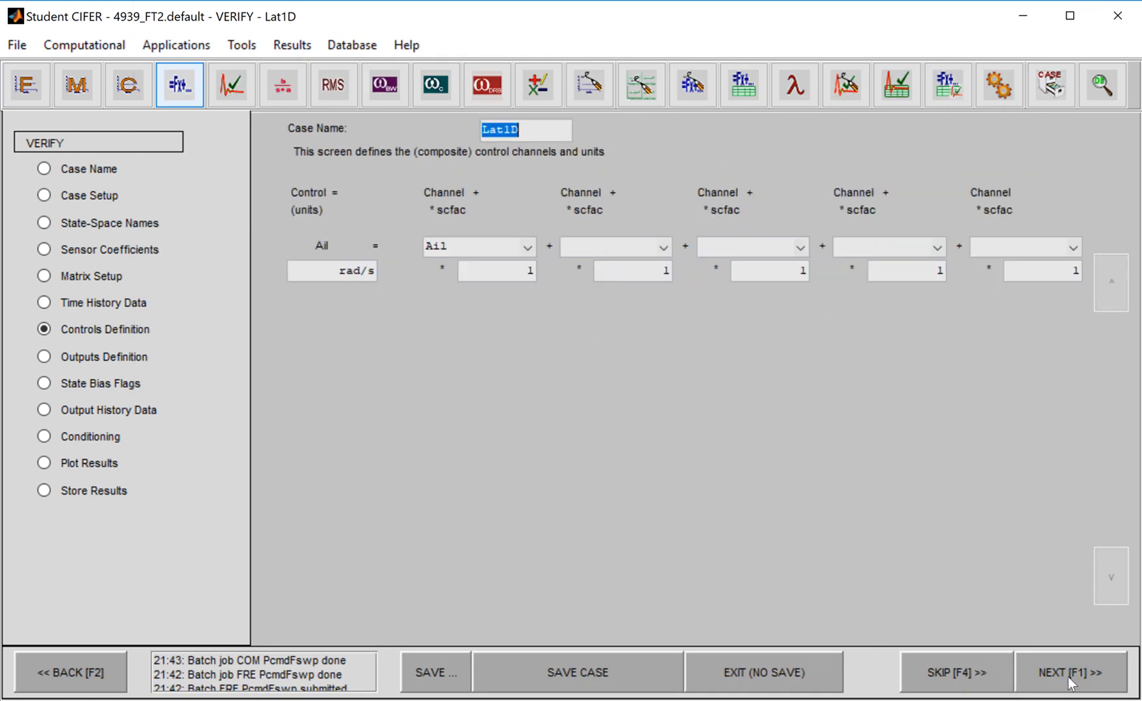
{"action": "left_click", "coordinate": [1067, 677]}
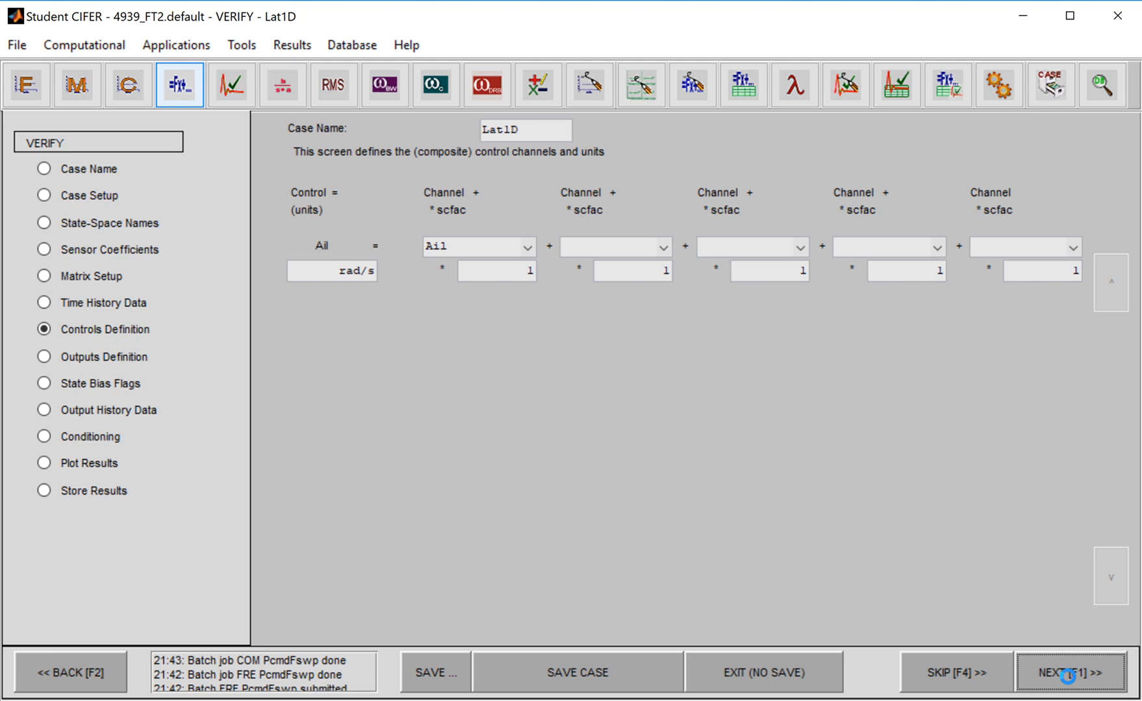
{"action": "left_click", "coordinate": [1068, 677]}
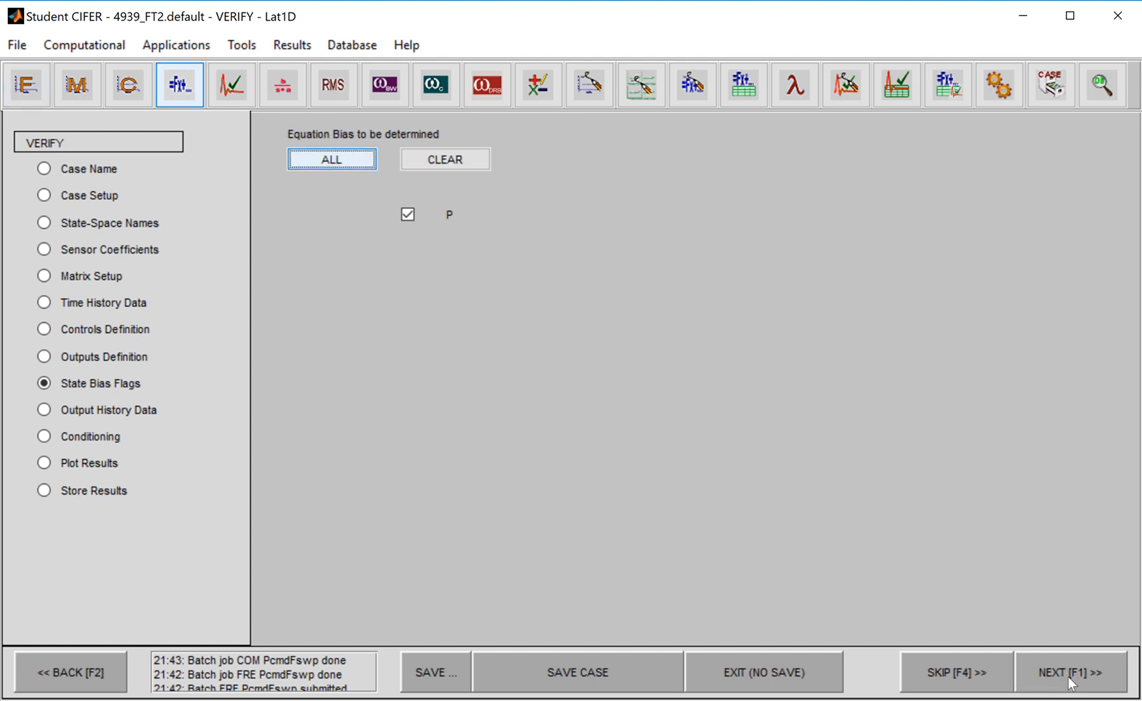
{"action": "left_click", "coordinate": [1068, 677]}
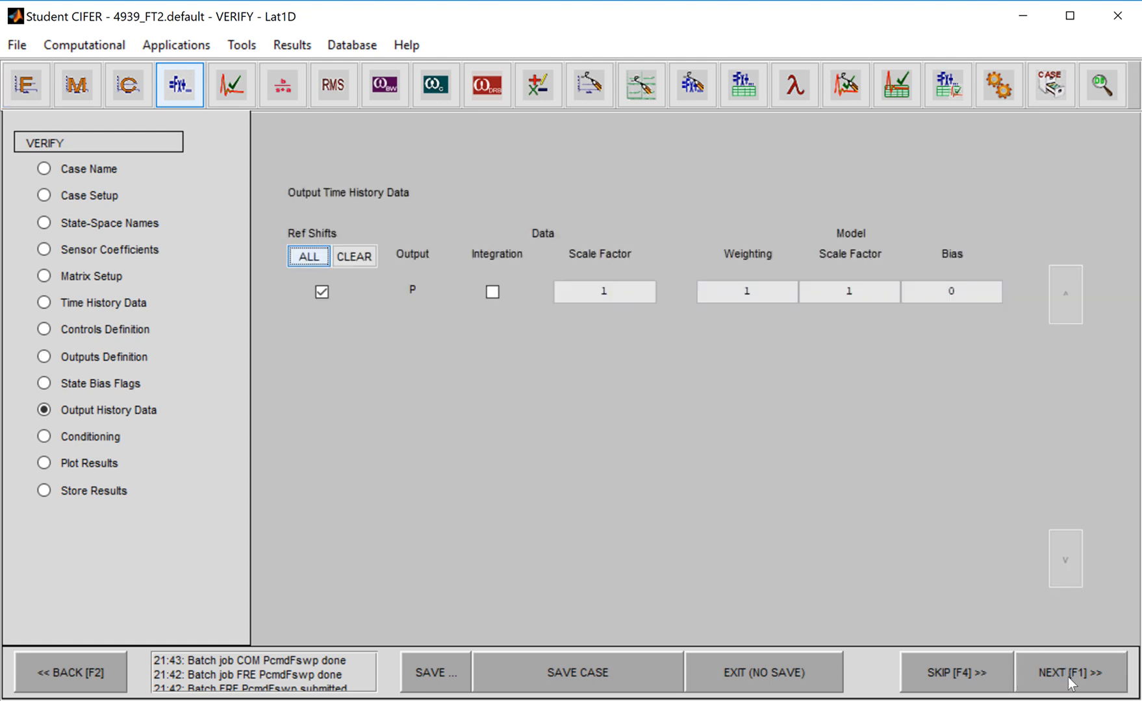
{"action": "left_click", "coordinate": [1068, 677]}
{"action": "left_click", "coordinate": [1068, 677]}
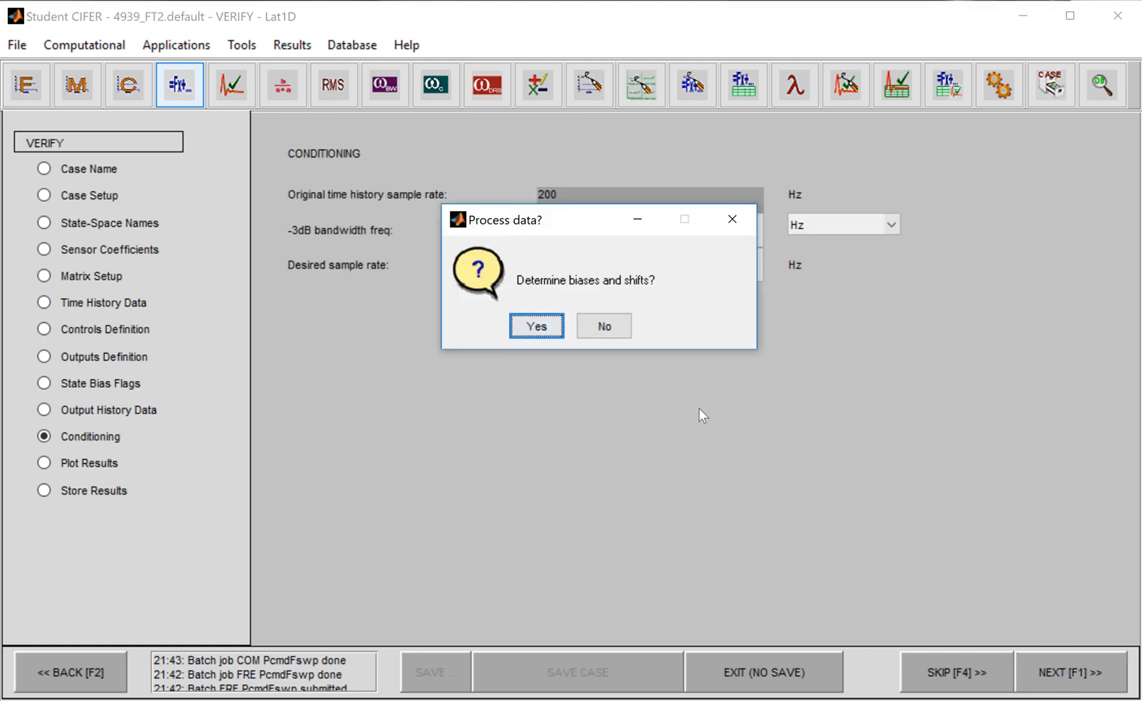
{"action": "left_click", "coordinate": [547, 326]}
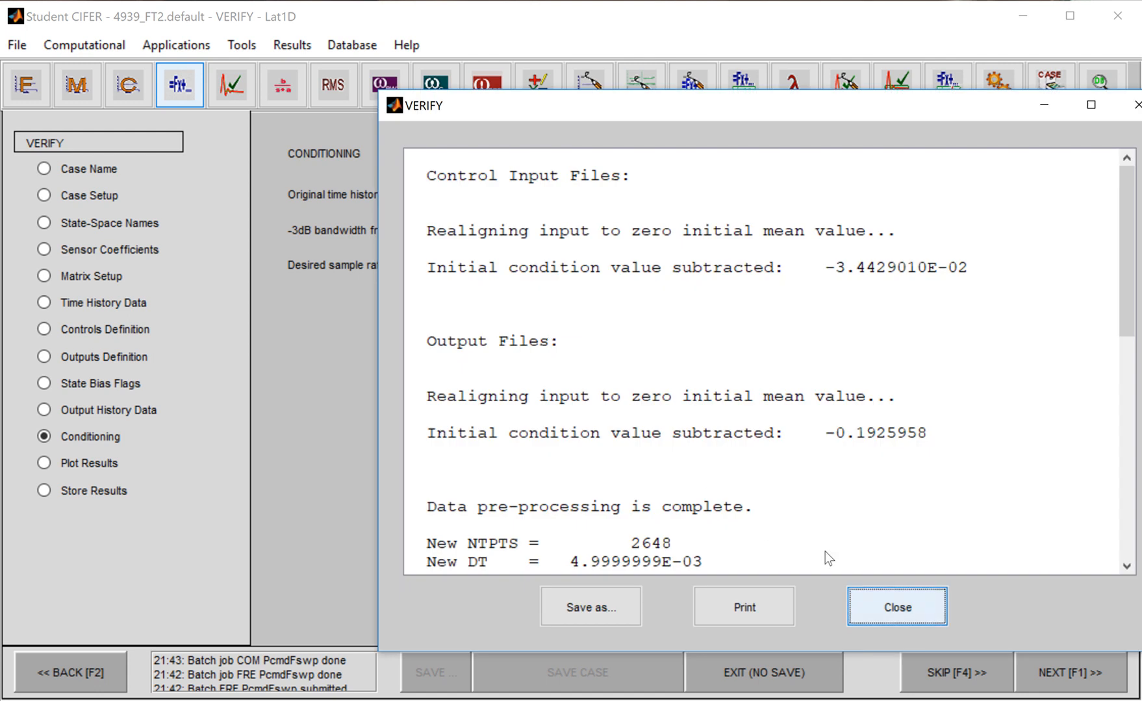
{"action": "left_click", "coordinate": [903, 608]}
{"action": "left_click", "coordinate": [1017, 661]}
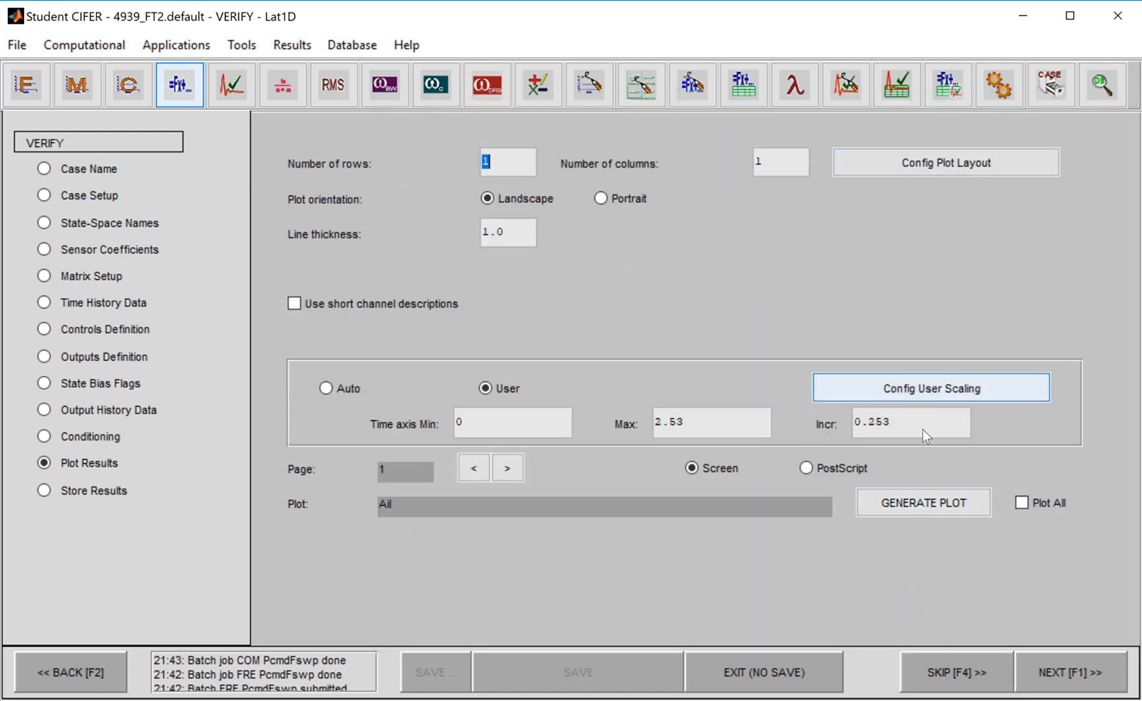
Generate the Ail plot with the existing user time scaling, stop before the P plot, and close all plots.
{"action": "left_click", "coordinate": [955, 503]}
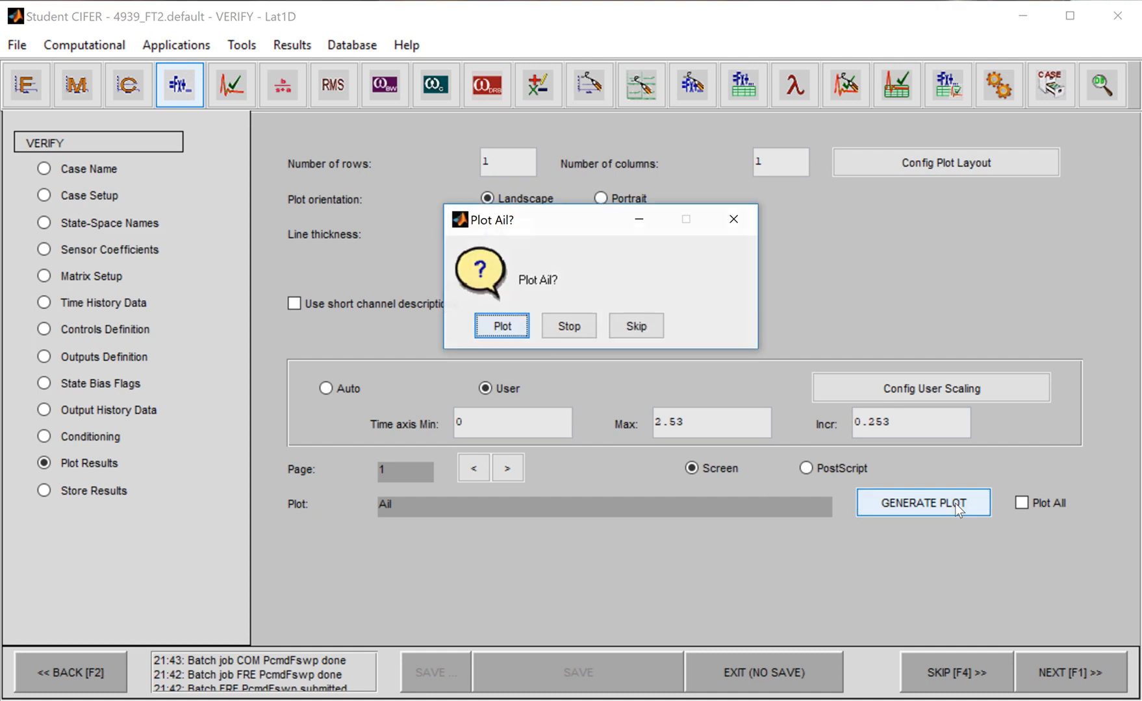
{"action": "left_click", "coordinate": [511, 328]}
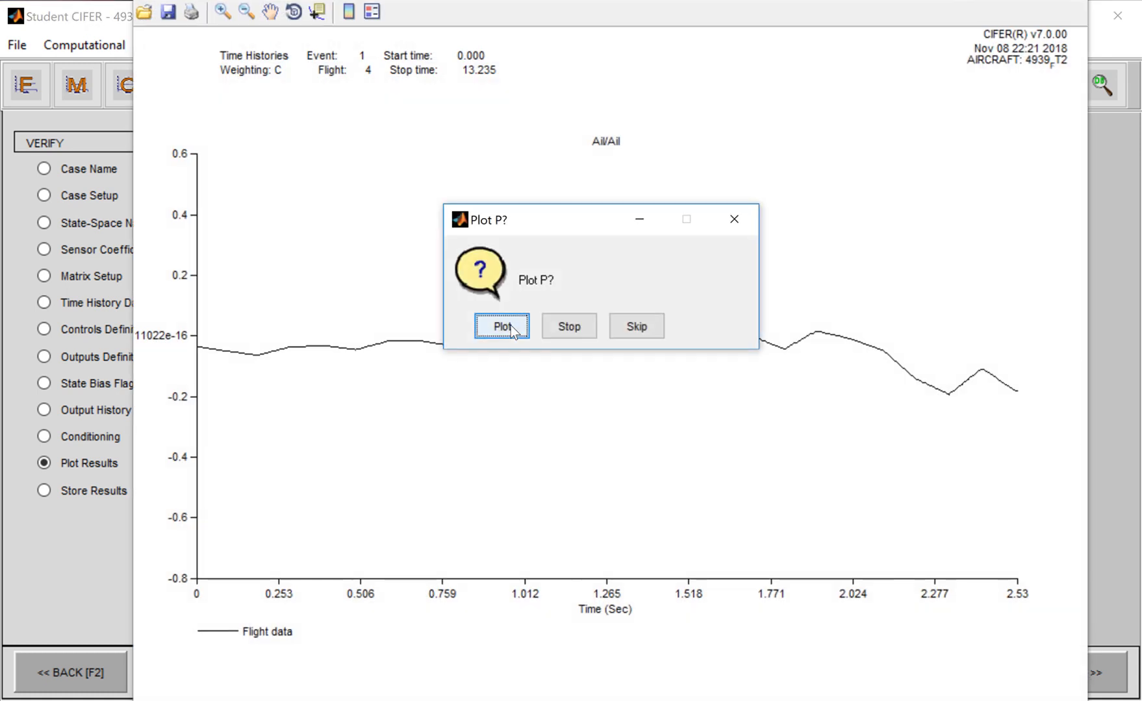
{"action": "left_click", "coordinate": [580, 333]}
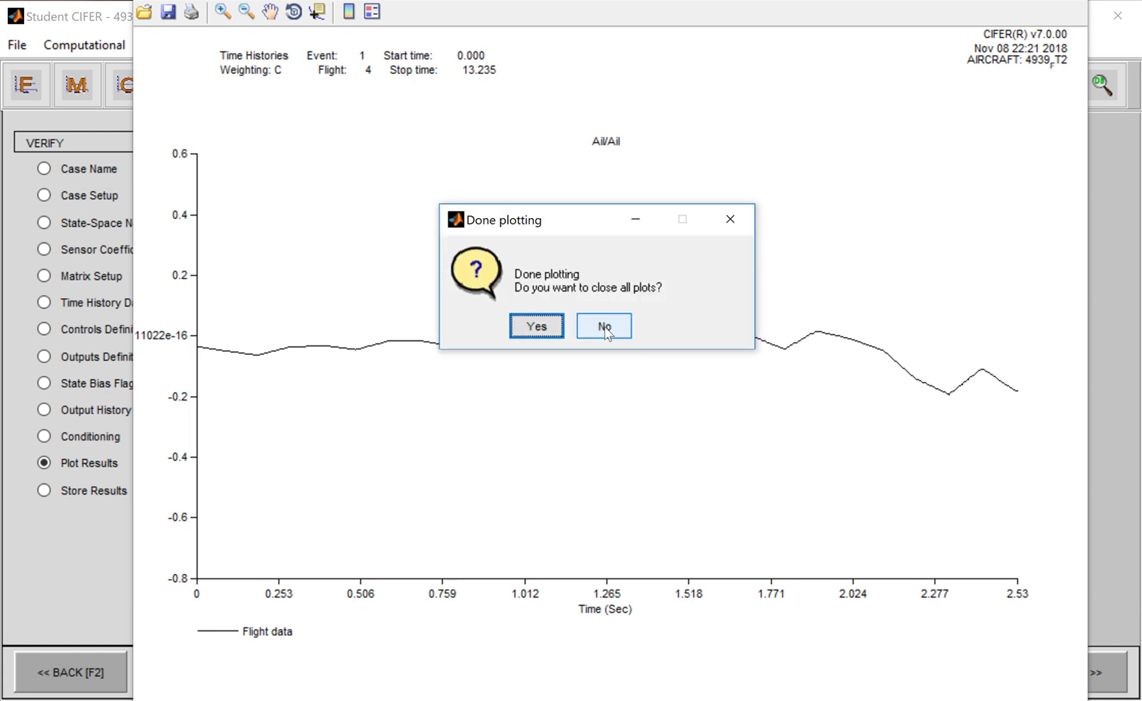
{"action": "left_click", "coordinate": [537, 328]}
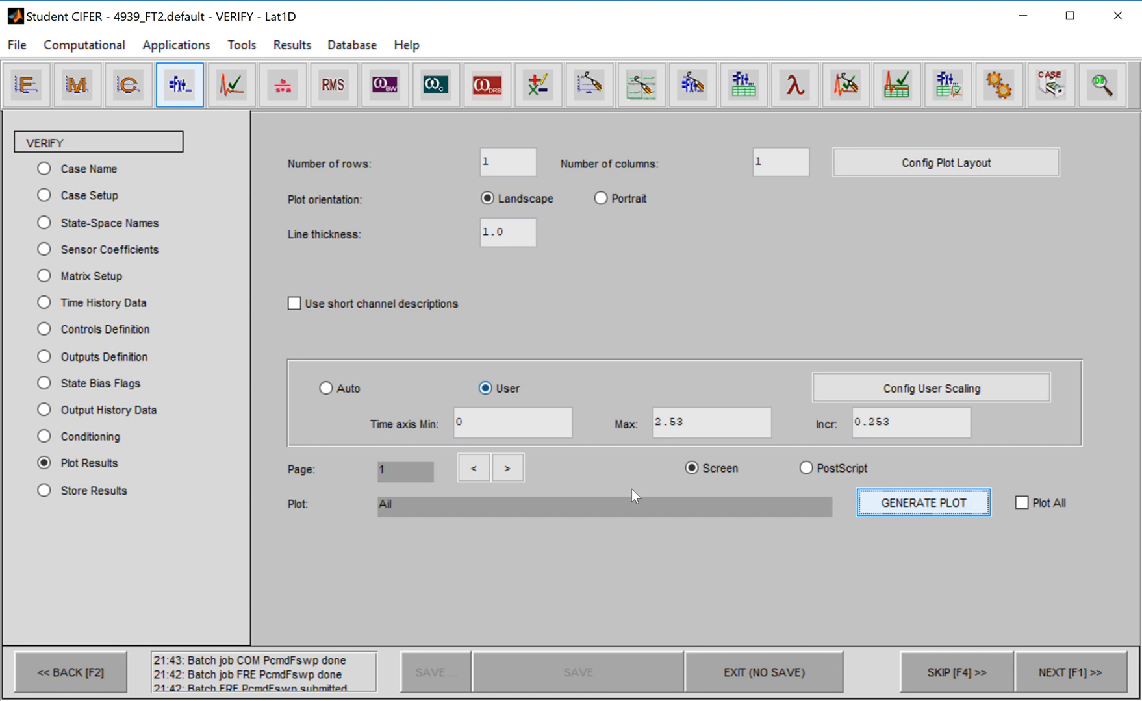
Try to generate the Ail plot with the user time-axis maximum and increment set to 0, and close all plots.
{"action": "left_click", "coordinate": [690, 423]}
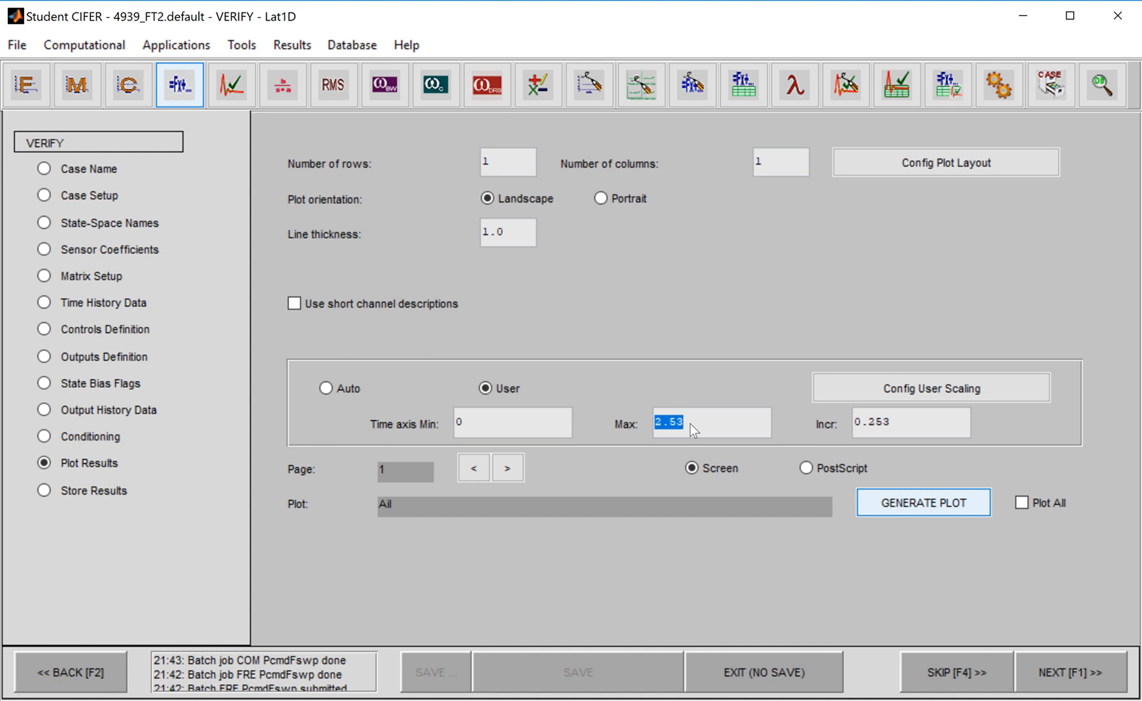
{"action": "double_click", "coordinate": [895, 429]}
{"action": "type", "text": "0"}
{"action": "left_click", "coordinate": [735, 434]}
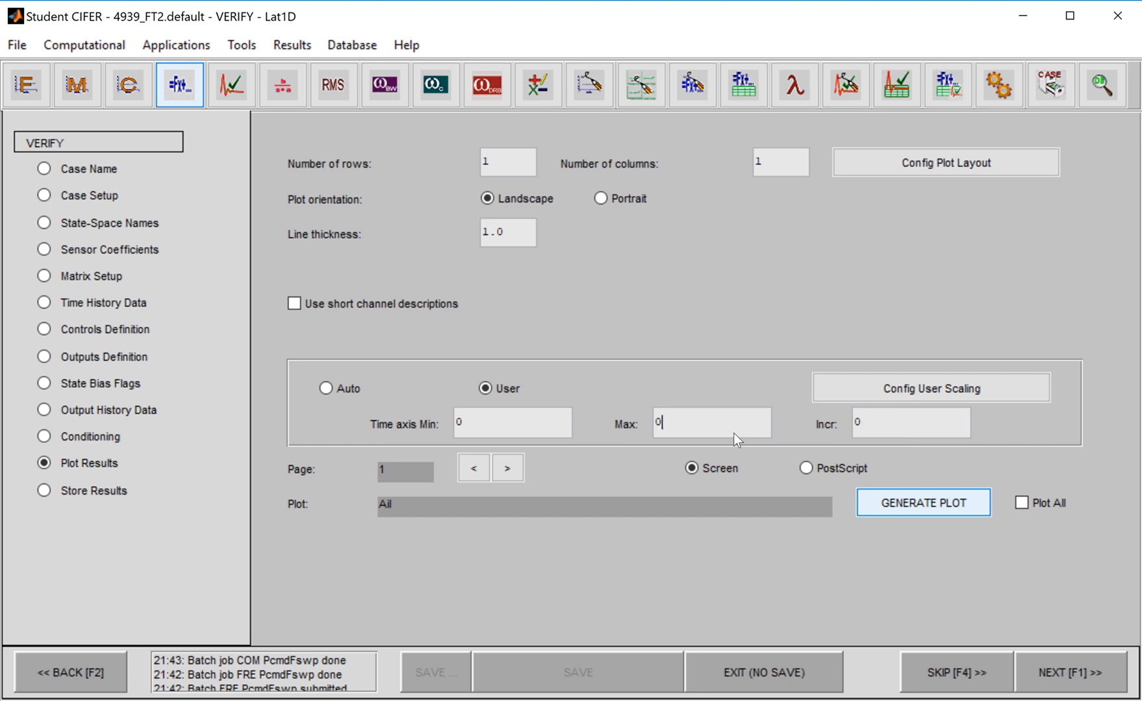
{"action": "left_click", "coordinate": [935, 510]}
{"action": "left_click", "coordinate": [504, 330]}
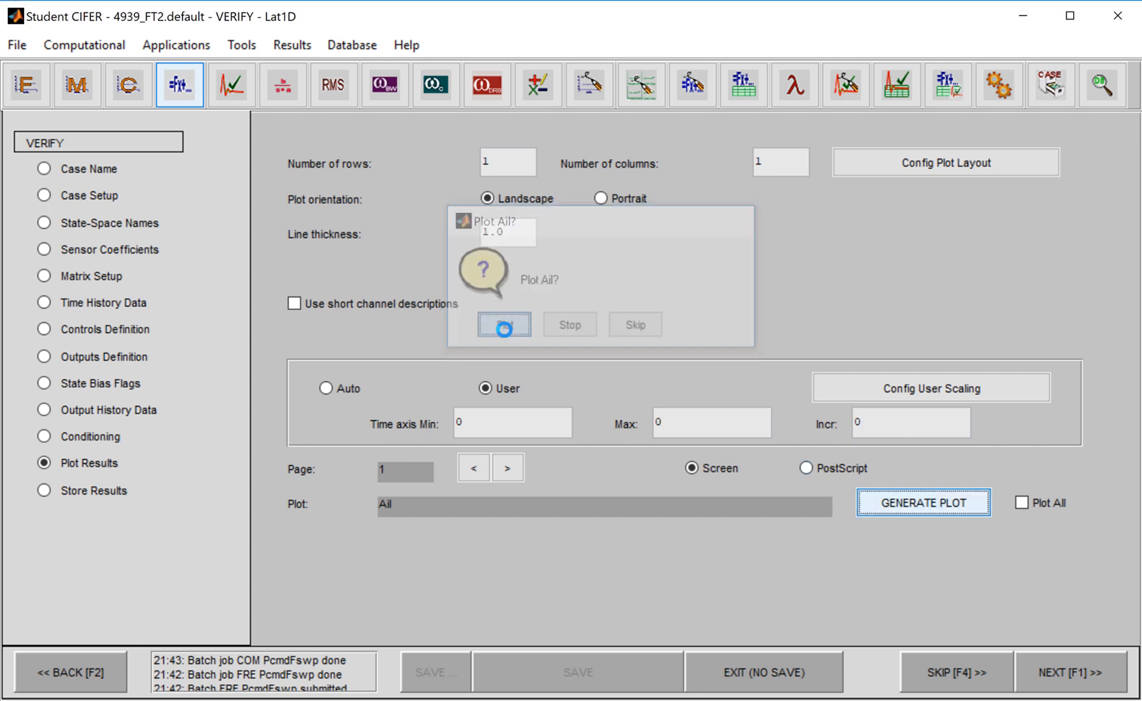
{"action": "left_click", "coordinate": [570, 351]}
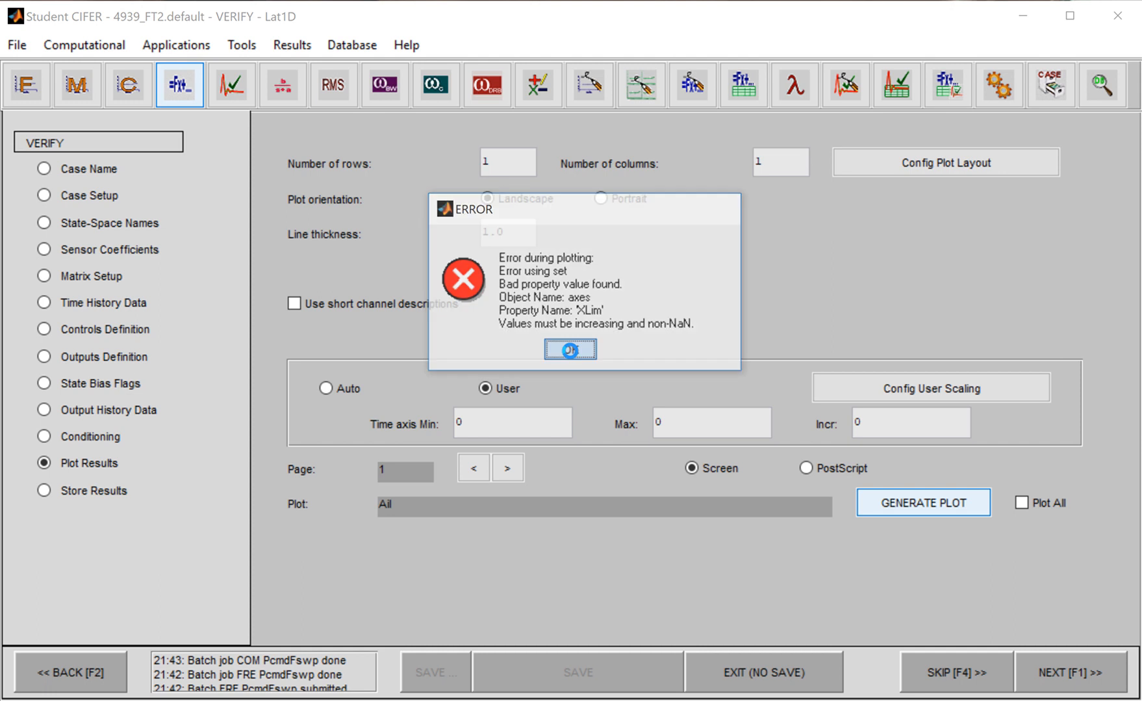
{"action": "left_click", "coordinate": [575, 327]}
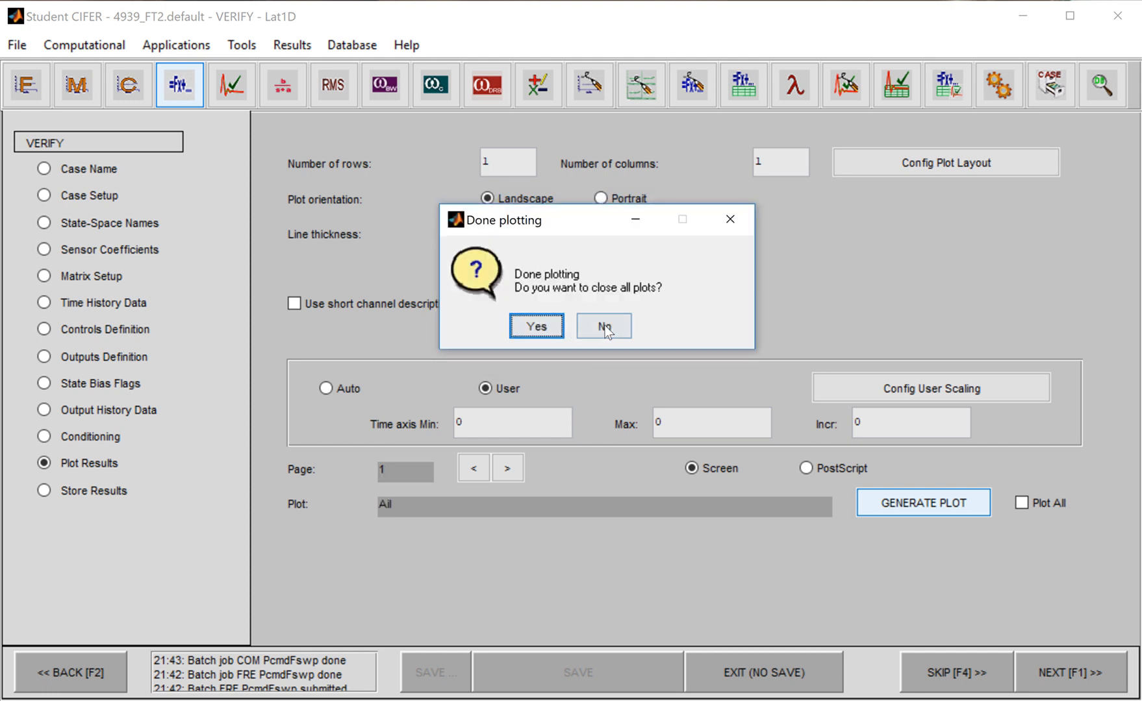
{"action": "left_click", "coordinate": [536, 327]}
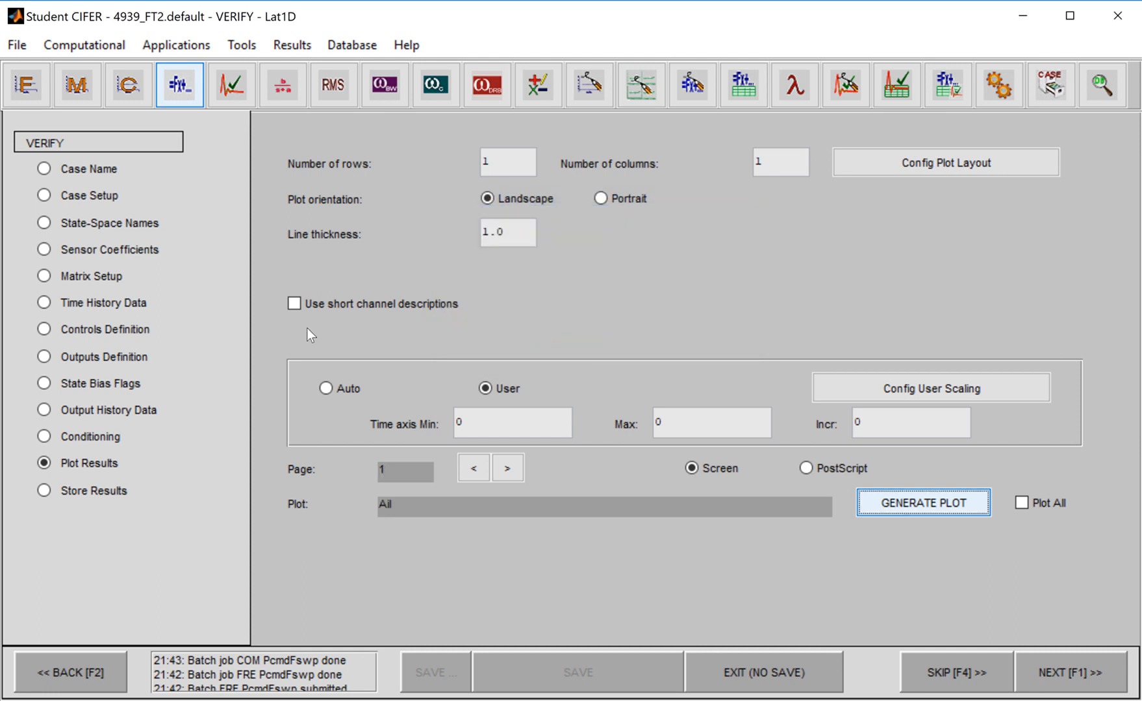
Check the stop time in the time history settings, rerun the bias and shift determination, and close its report.
{"action": "left_click", "coordinate": [120, 304]}
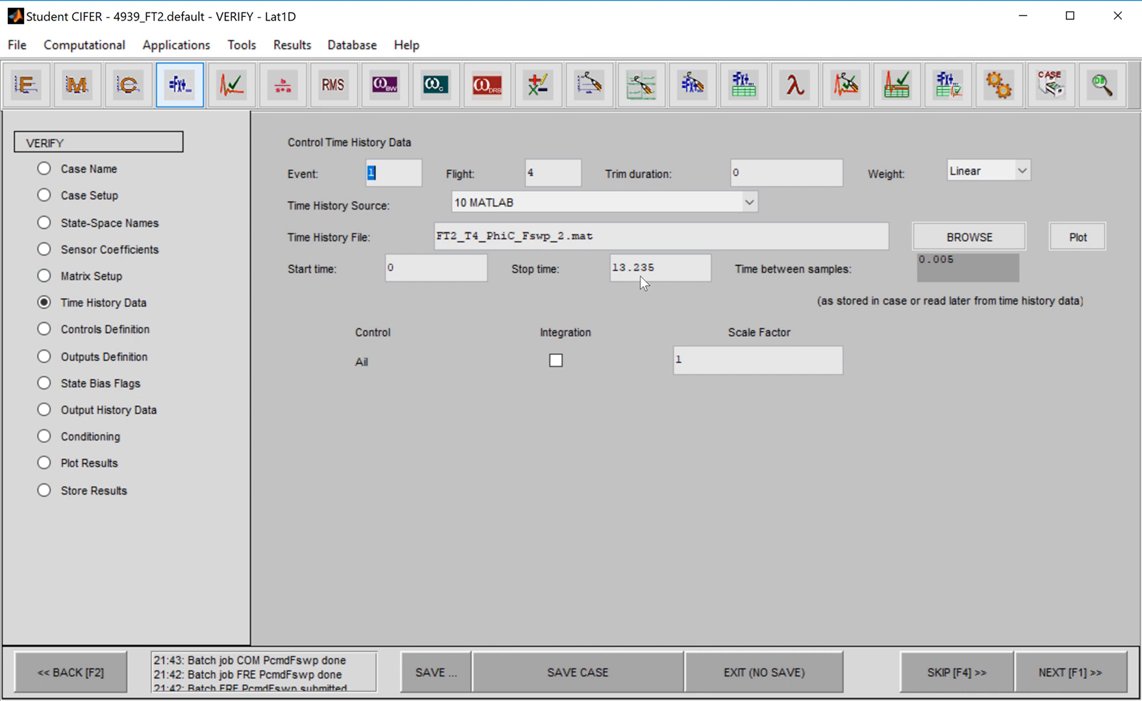
{"action": "double_click", "coordinate": [644, 274]}
{"action": "left_click", "coordinate": [87, 464]}
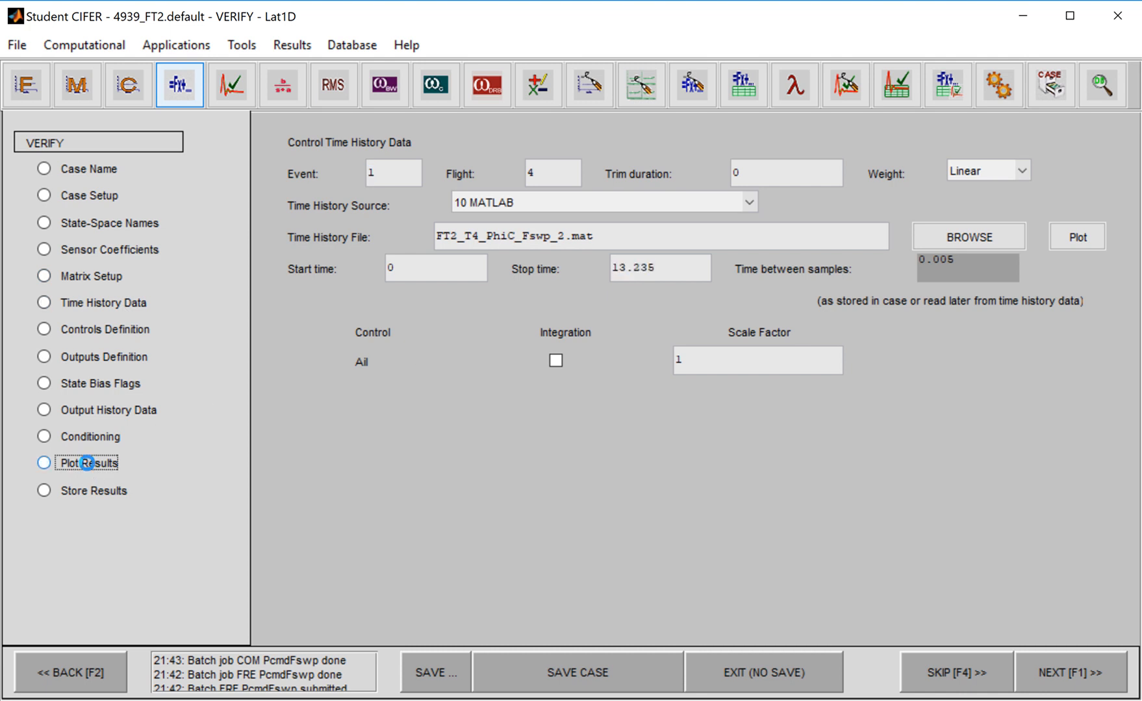
{"action": "left_click", "coordinate": [528, 332]}
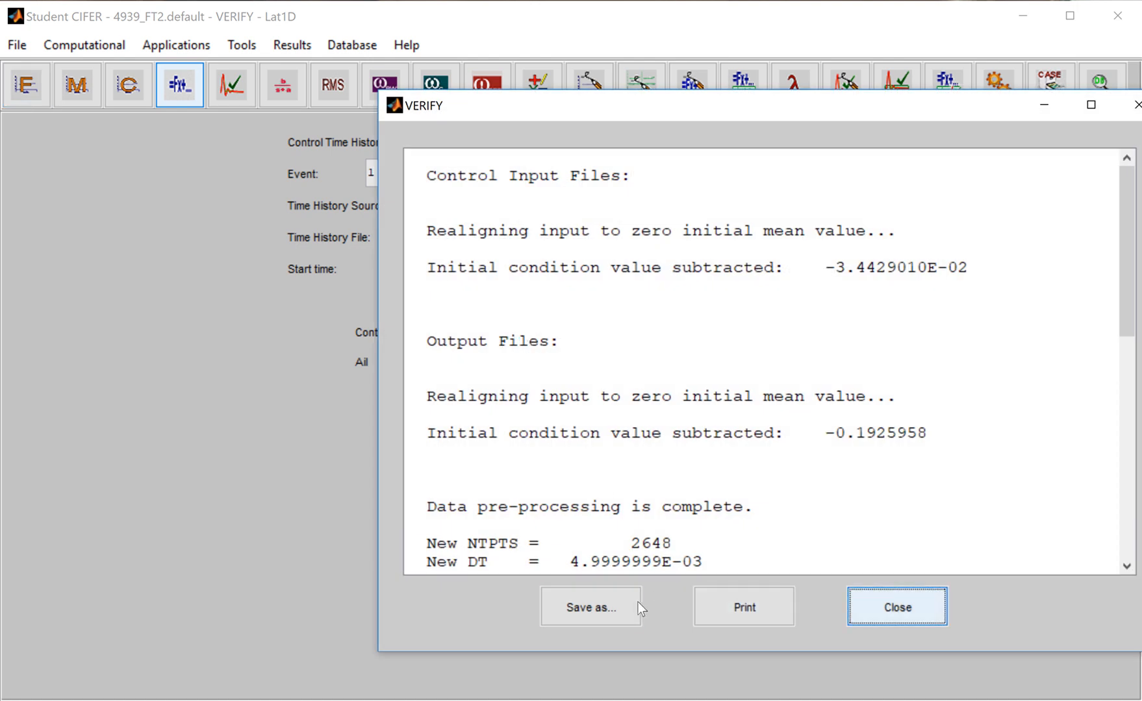
{"action": "left_click", "coordinate": [898, 608]}
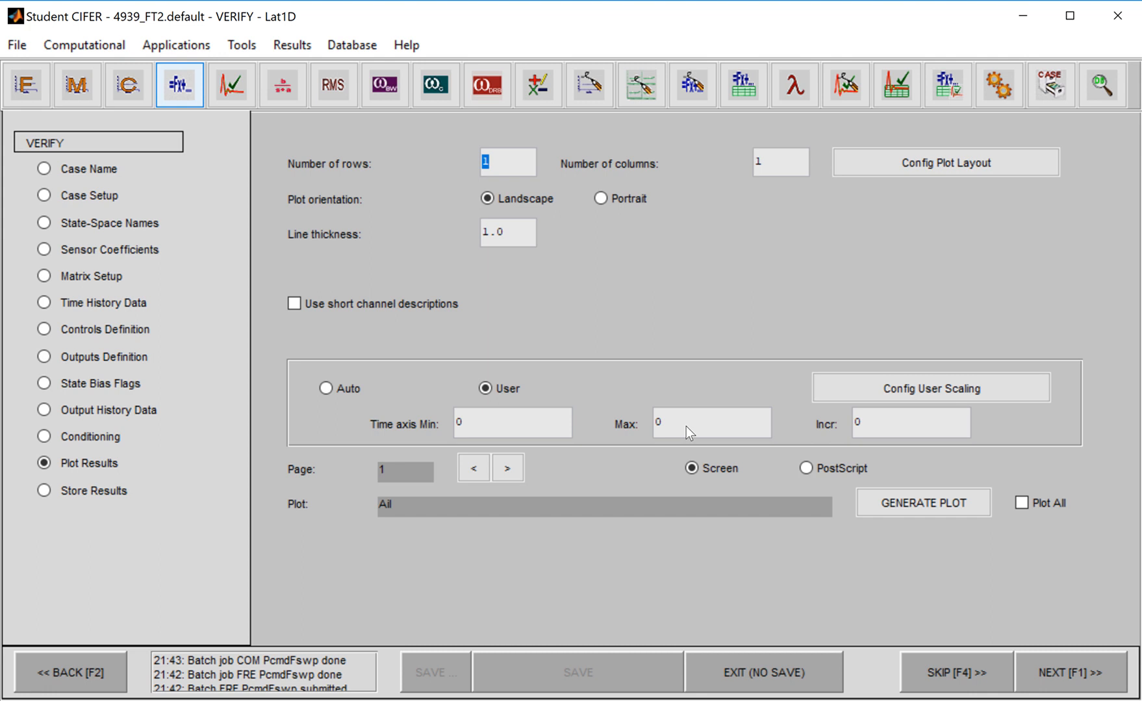
Switch the plot scaling to automatic, generate the Ail and P time history plots, and keep both open.
{"action": "left_click", "coordinate": [686, 427]}
{"action": "left_click", "coordinate": [334, 387]}
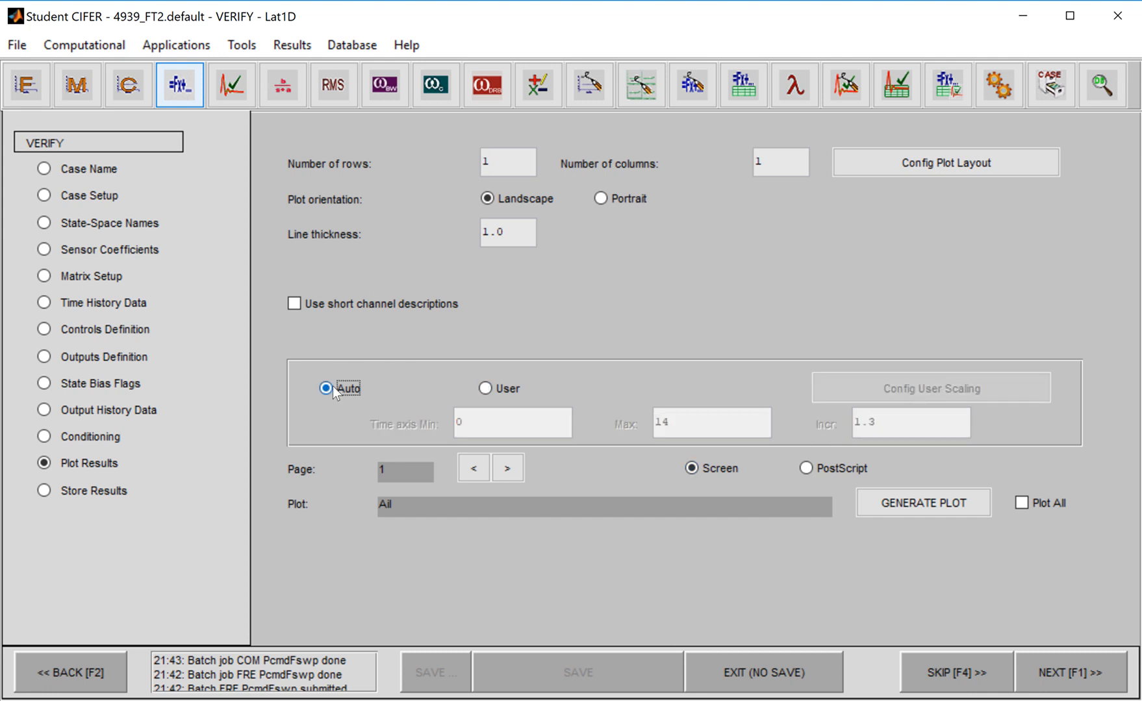
{"action": "left_click", "coordinate": [963, 503]}
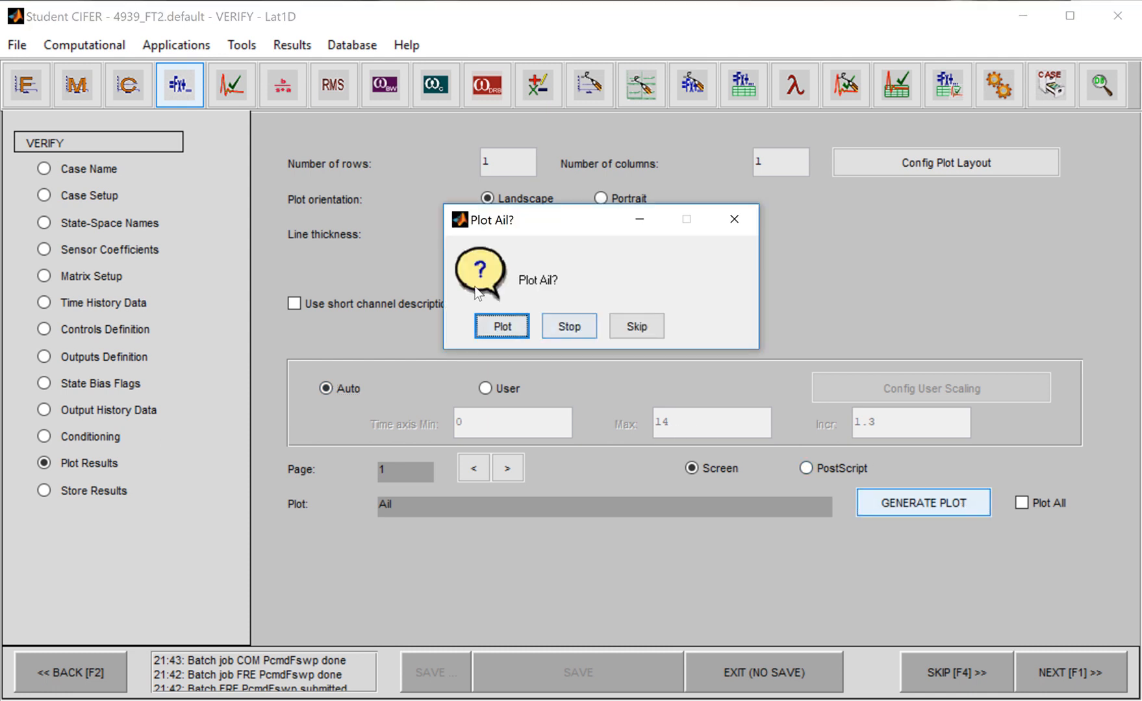
{"action": "left_click", "coordinate": [506, 325]}
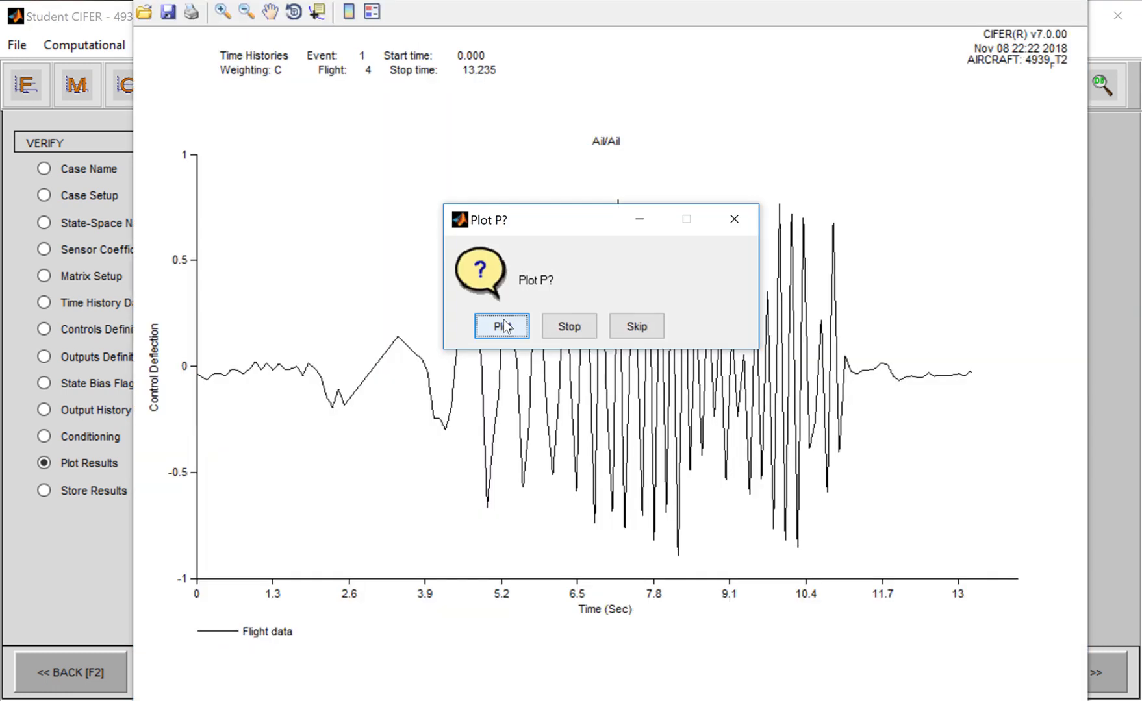
{"action": "left_click", "coordinate": [503, 323]}
{"action": "left_click_drag", "start_coordinate": [594, 261], "coordinate": [776, 571]}
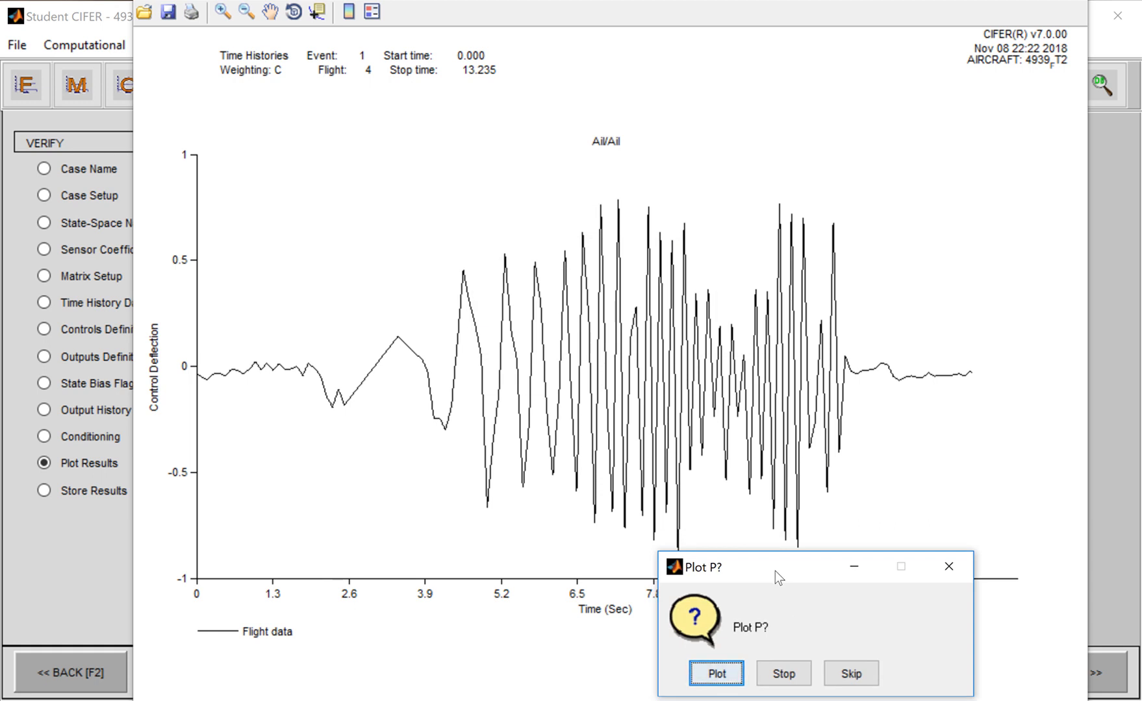
{"action": "left_click", "coordinate": [732, 678]}
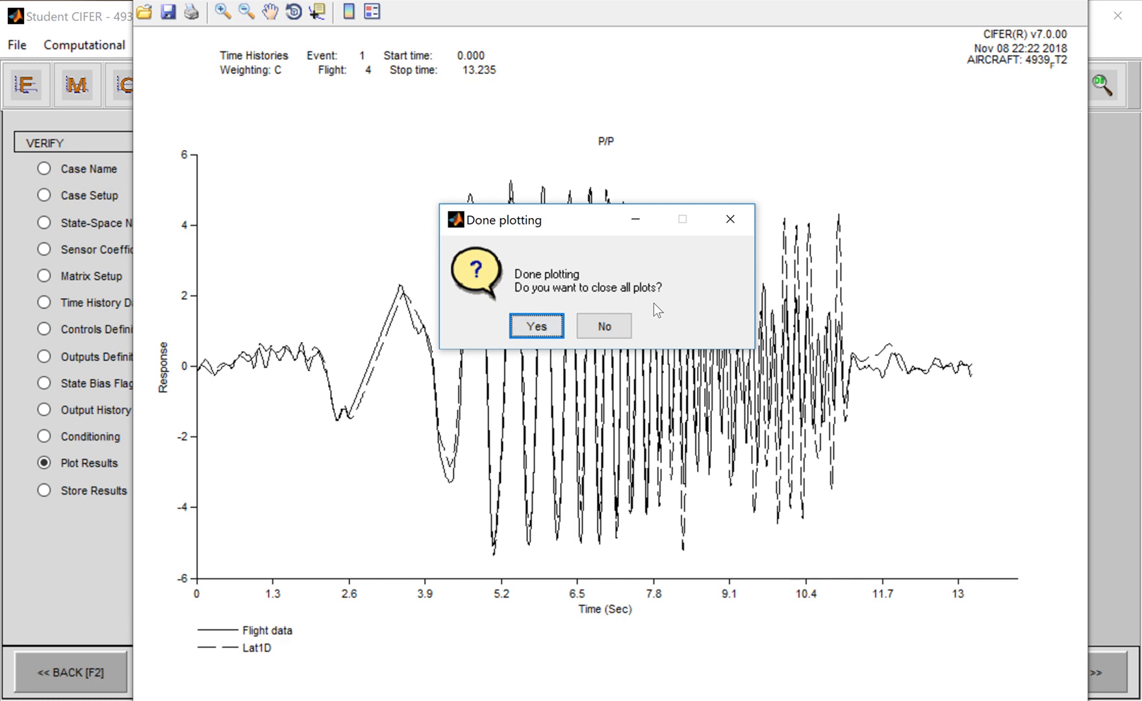
{"action": "left_click", "coordinate": [610, 330]}
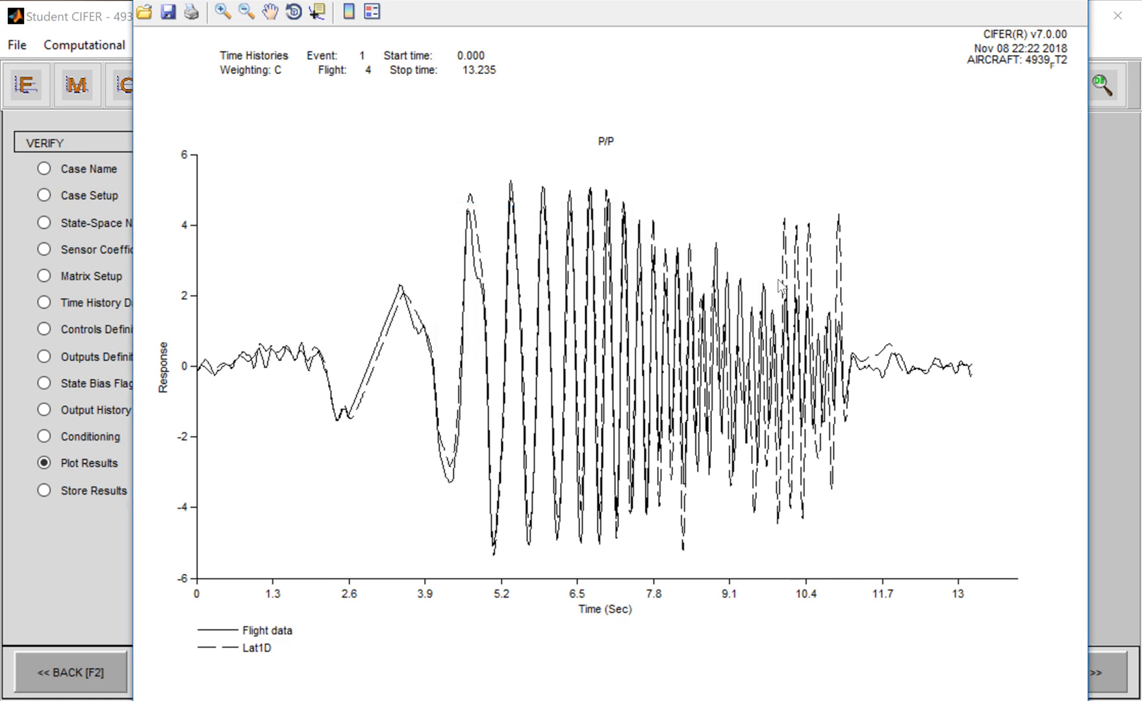
Compare the Lat1D response with the flight data on the P plot around 9.8–10.6 s, 5.8–7 s and 7.8–9 s.
{"action": "left_click", "coordinate": [215, 14]}
{"action": "left_click_drag", "start_coordinate": [766, 205], "coordinate": [824, 543]}
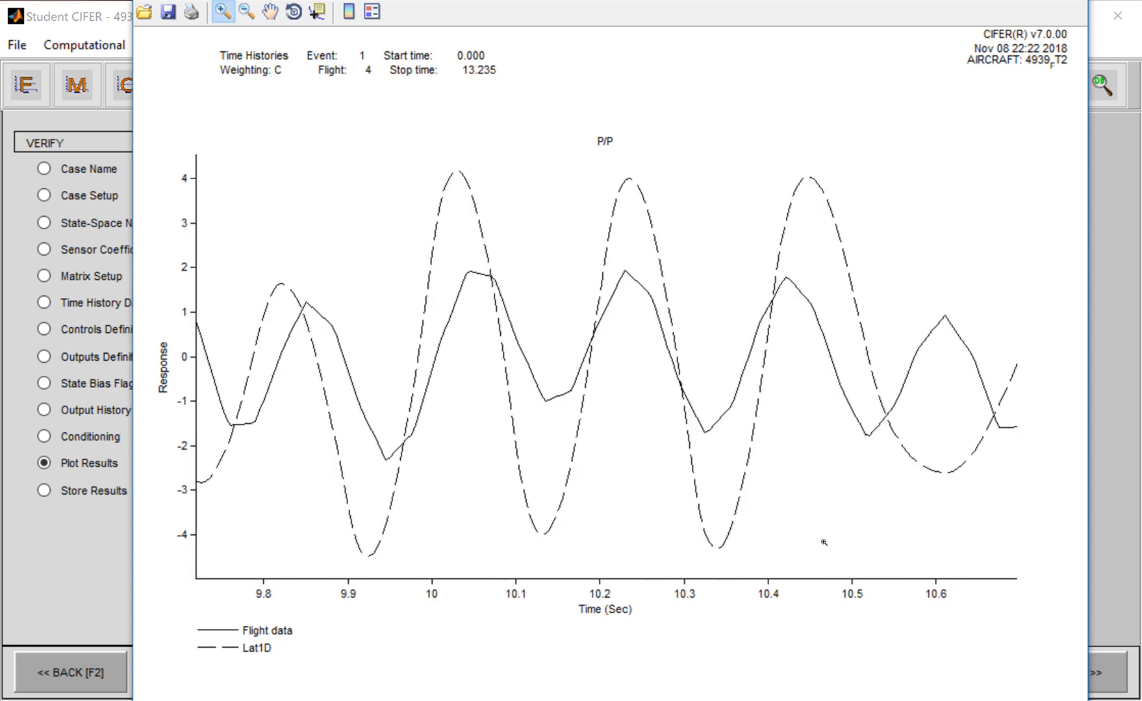
{"action": "double_click", "coordinate": [617, 427]}
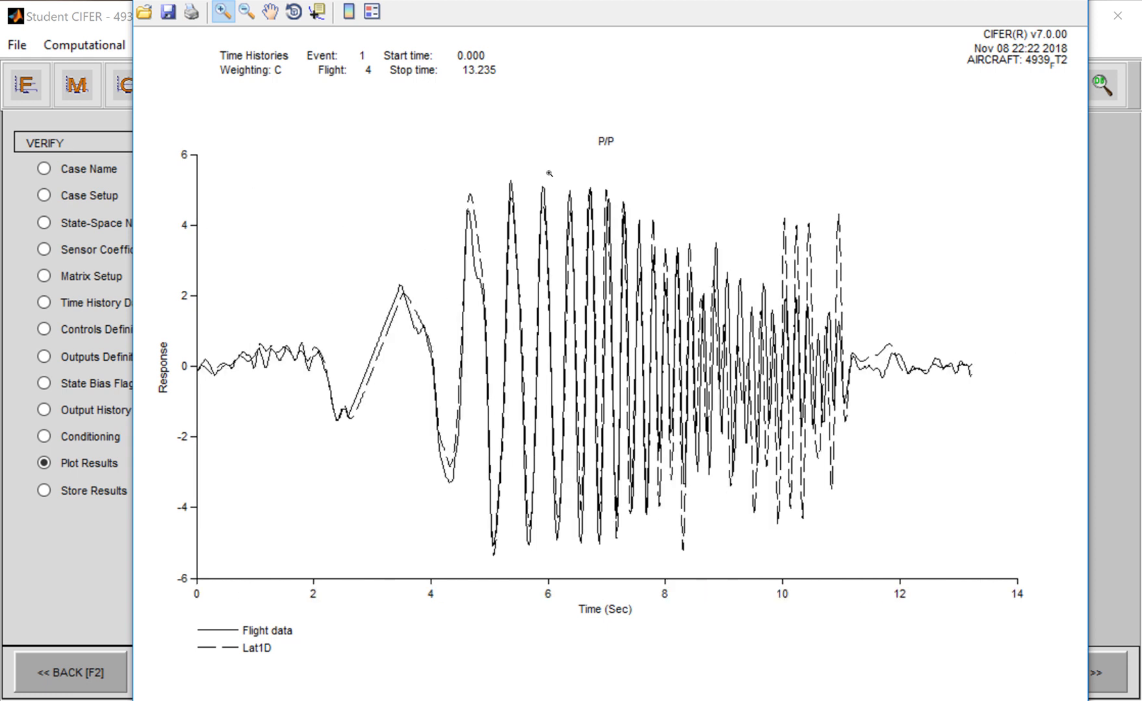
{"action": "left_click_drag", "start_coordinate": [535, 173], "coordinate": [610, 559]}
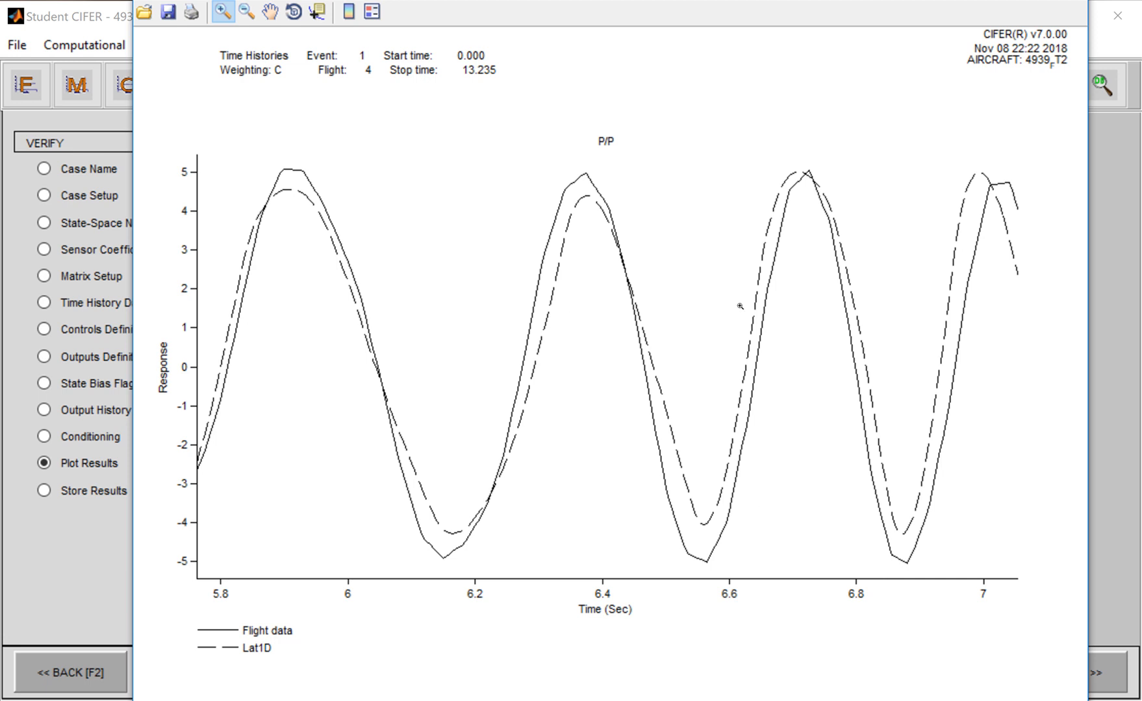
{"action": "scroll", "coordinate": [739, 306], "scroll_direction": "down", "scroll_amount": 2}
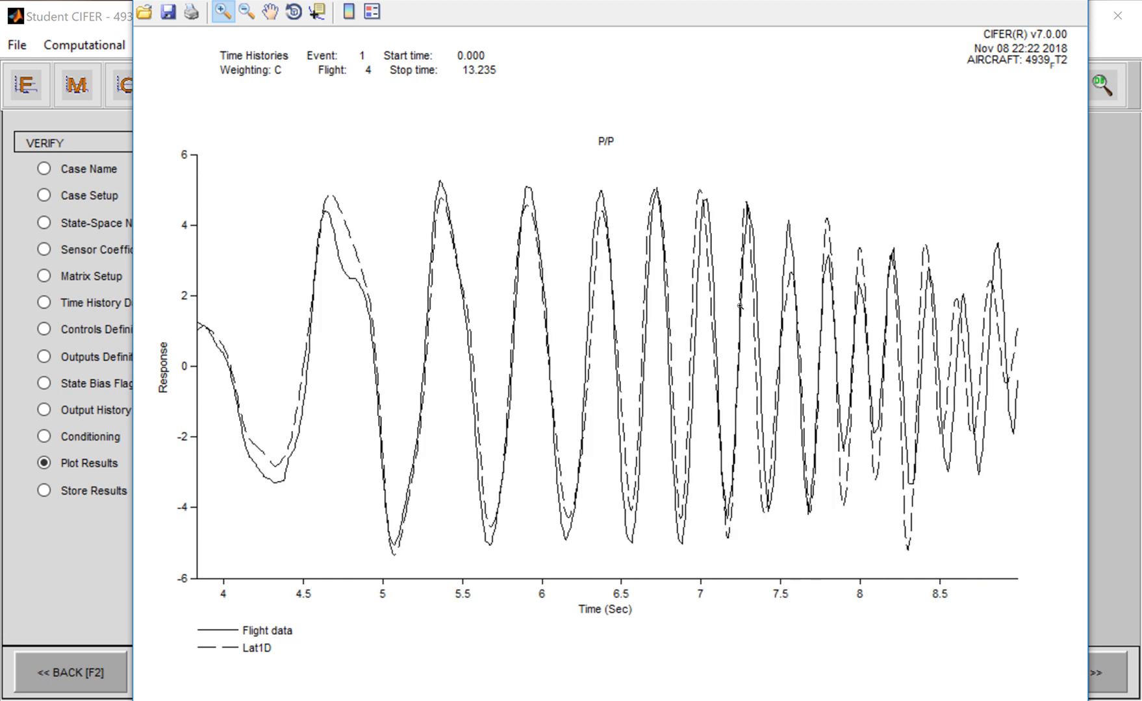
{"action": "scroll", "coordinate": [739, 306], "scroll_direction": "down", "scroll_amount": 1}
{"action": "left_click_drag", "start_coordinate": [716, 214], "coordinate": [819, 551]}
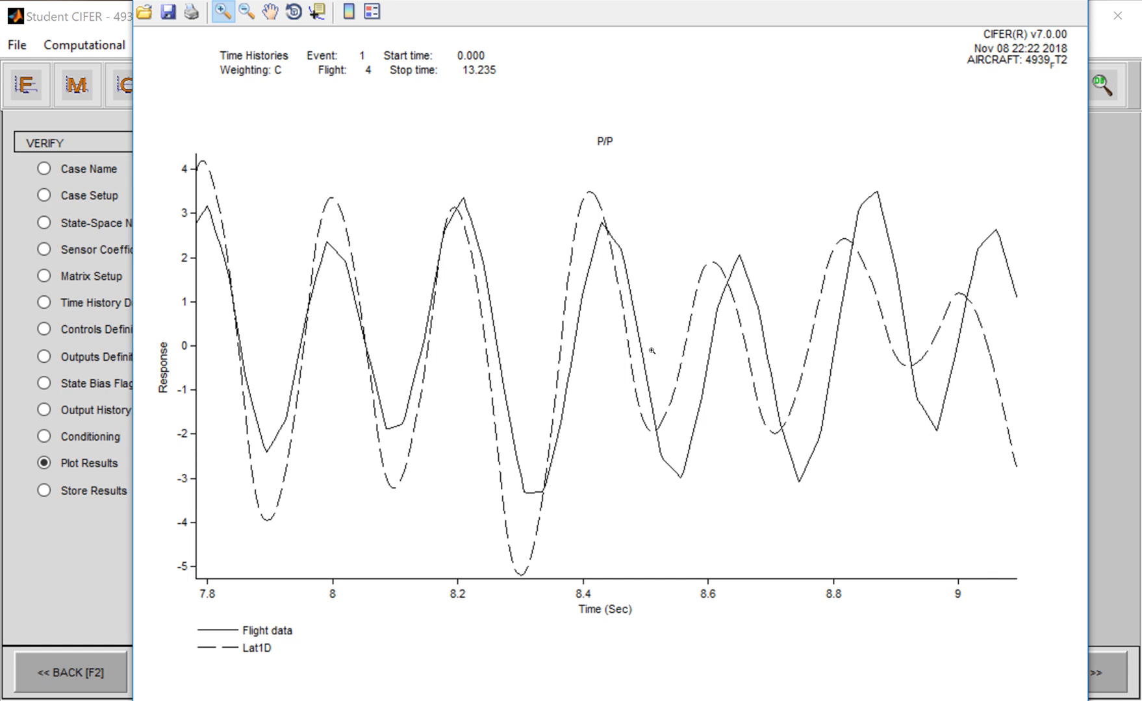
{"action": "scroll", "coordinate": [651, 351], "scroll_direction": "down", "scroll_amount": 5}
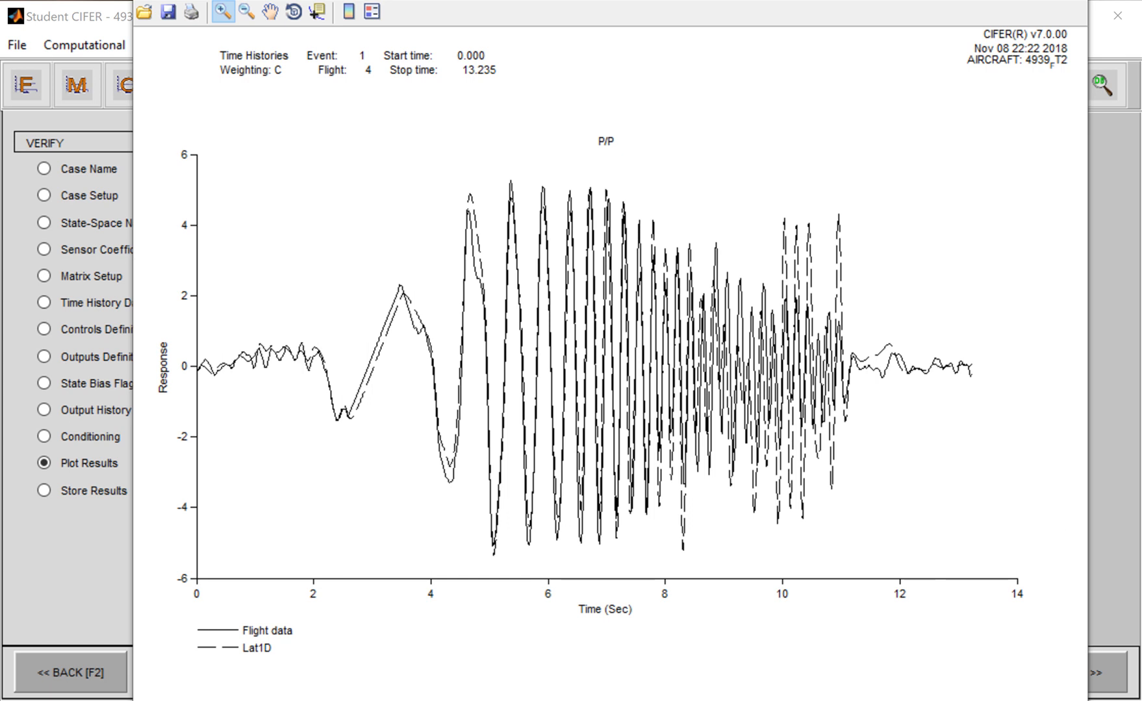
{"action": "left_click_drag", "start_coordinate": [537, 0], "coordinate": [540, 33]}
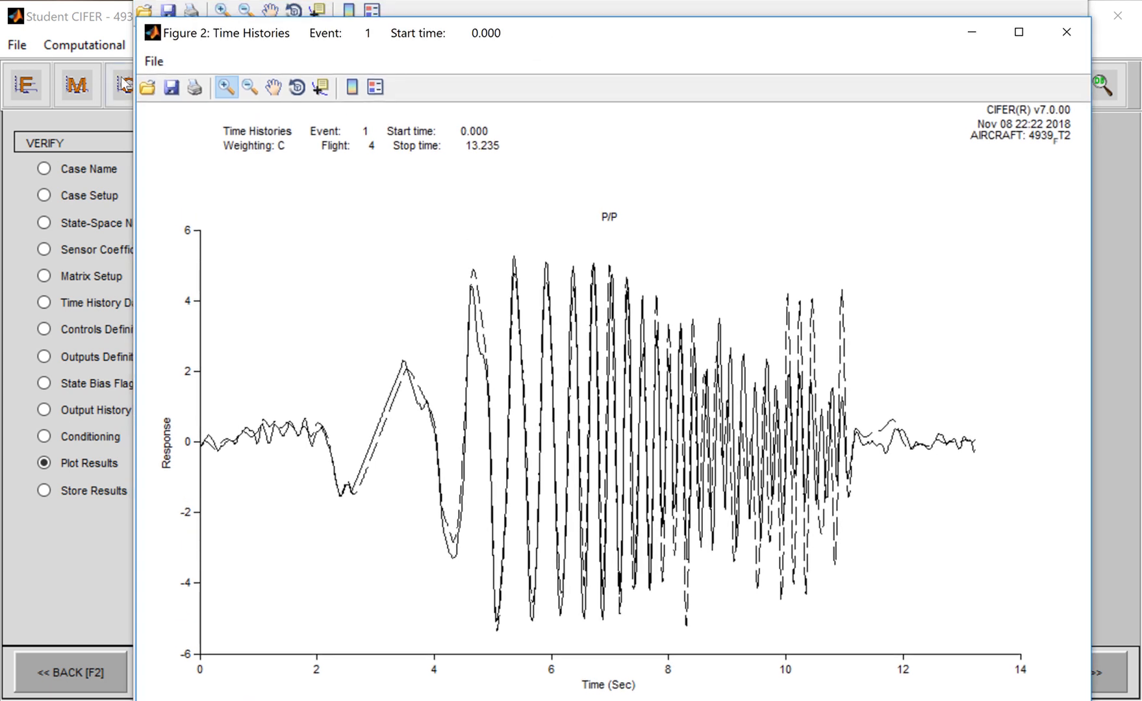
{"action": "left_click", "coordinate": [154, 61]}
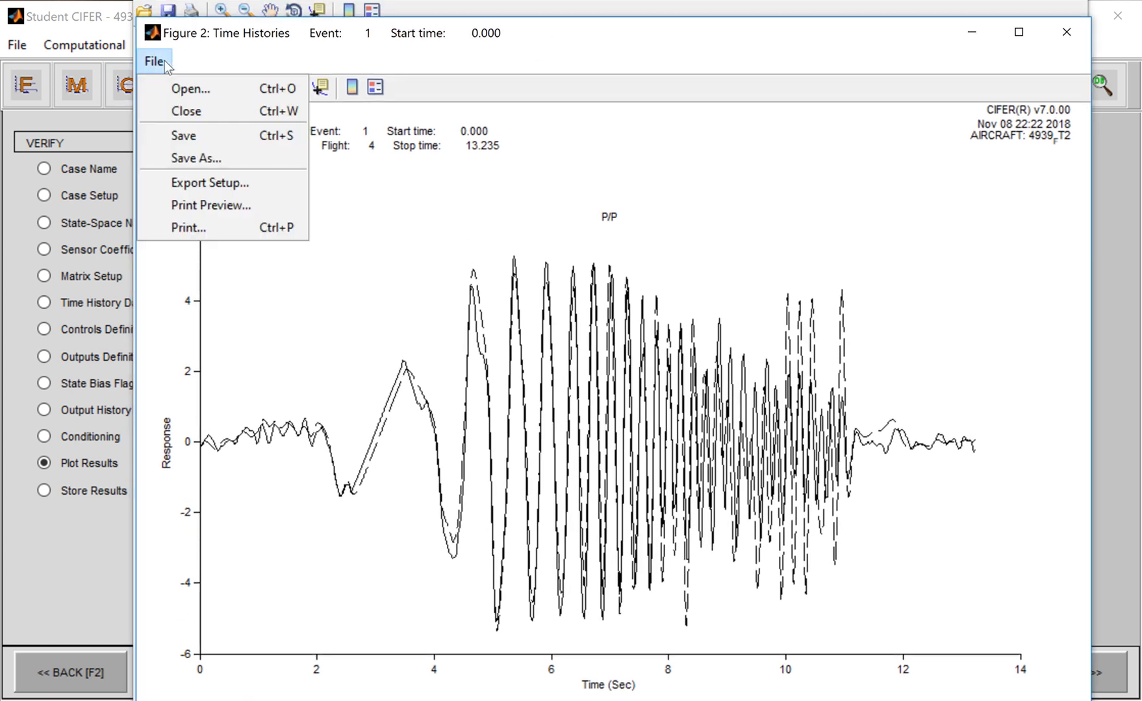
{"action": "left_click", "coordinate": [212, 183]}
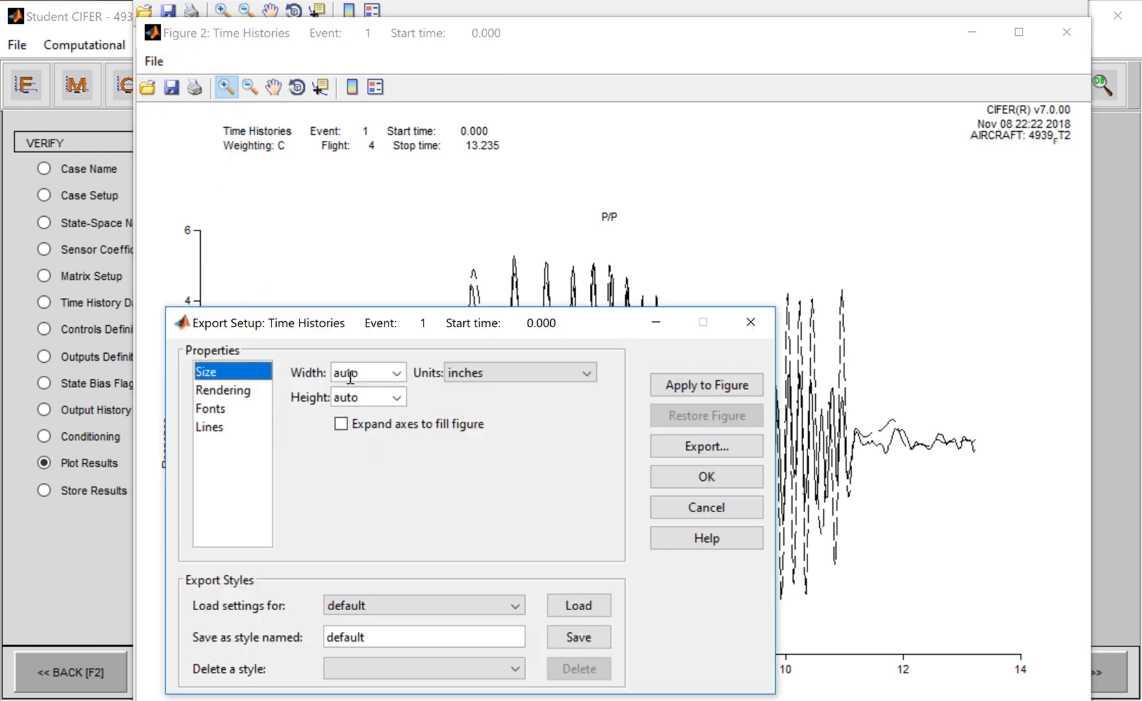
{"action": "left_click", "coordinate": [690, 447]}
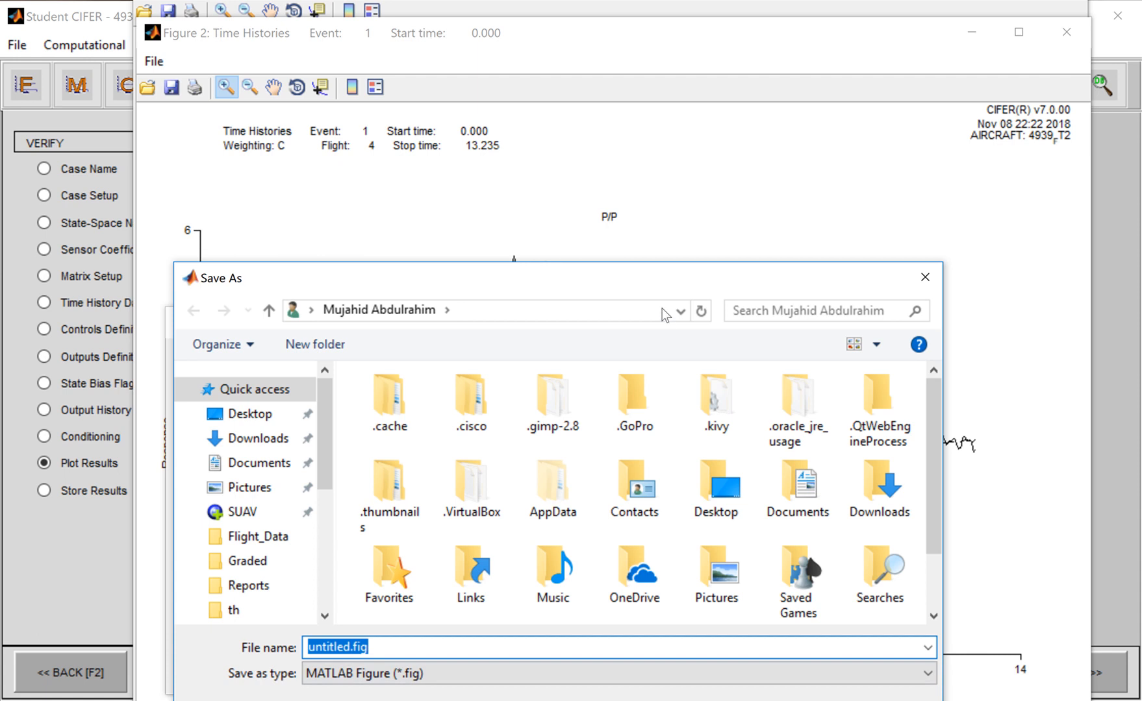
{"action": "left_click_drag", "start_coordinate": [652, 277], "coordinate": [657, 196]}
{"action": "left_click", "coordinate": [873, 648]}
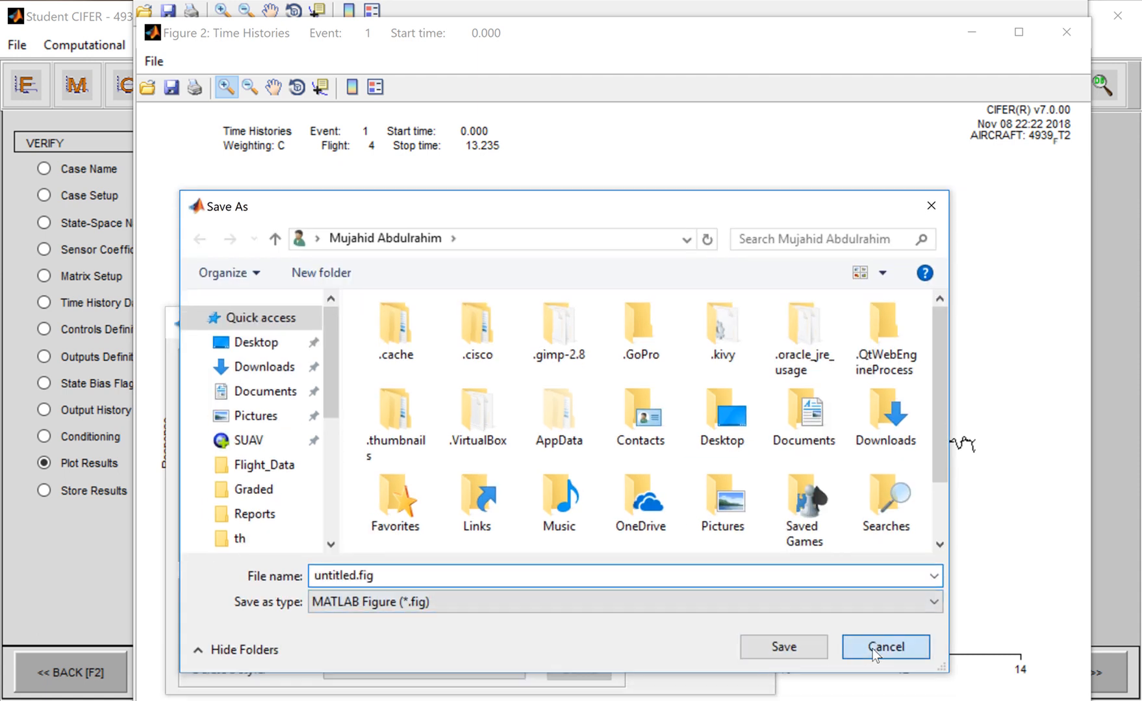
{"action": "left_click", "coordinate": [750, 322]}
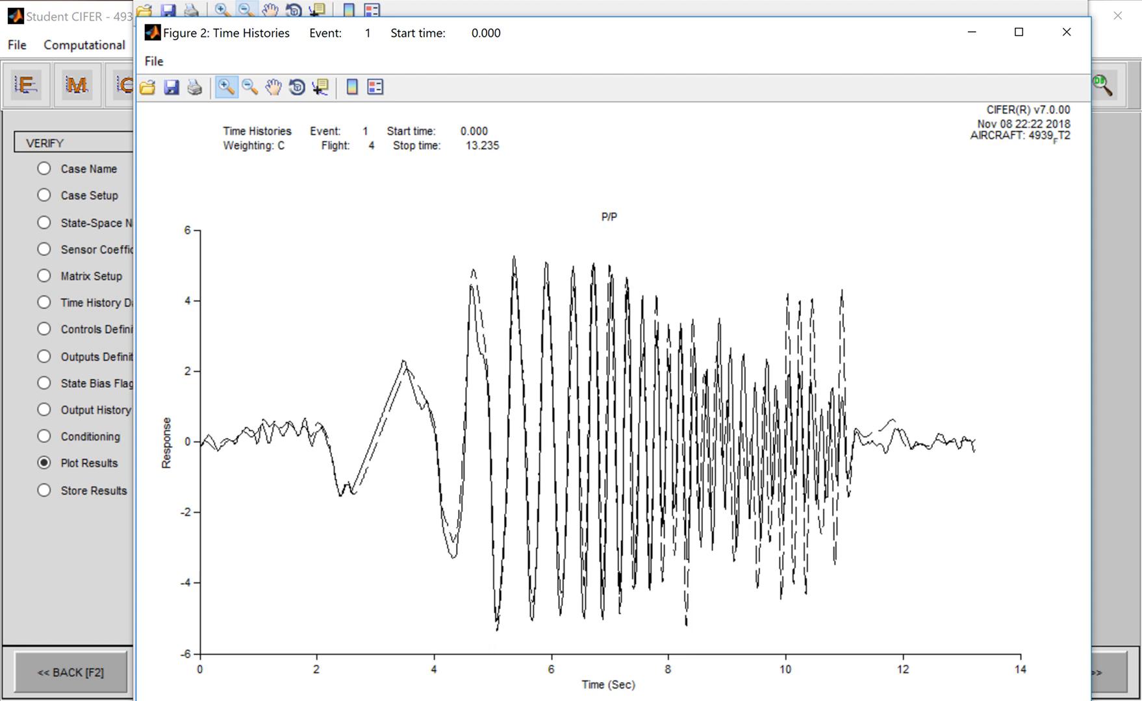
{"action": "left_click", "coordinate": [157, 62]}
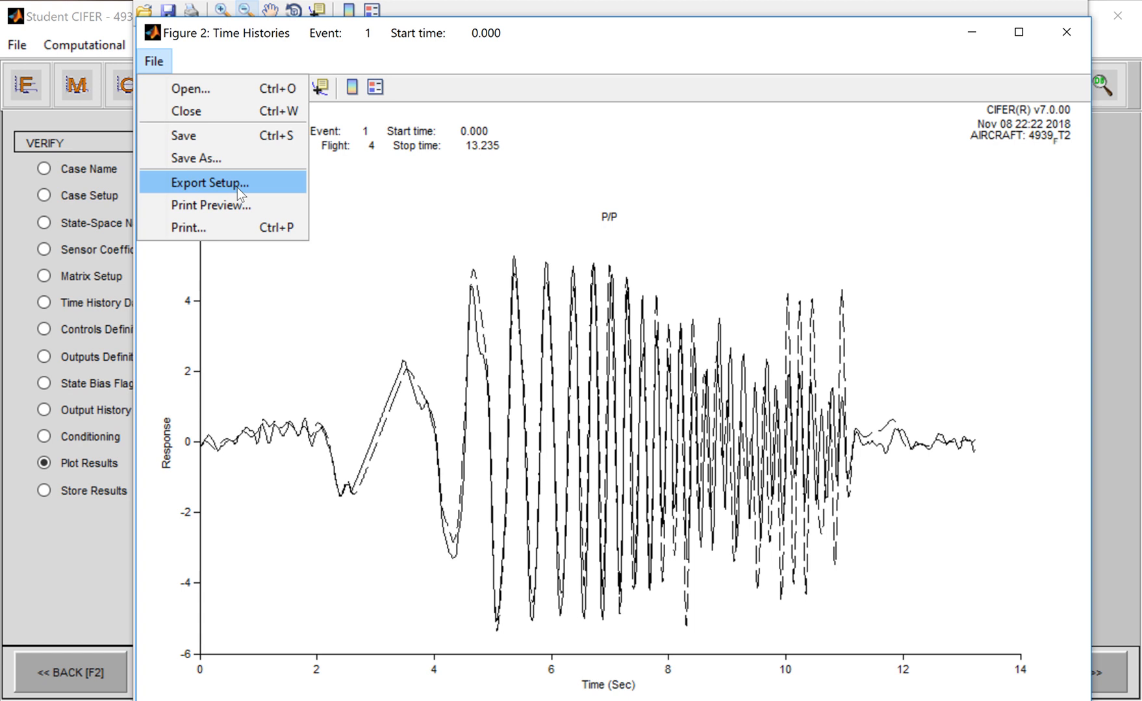
{"action": "left_click", "coordinate": [597, 51]}
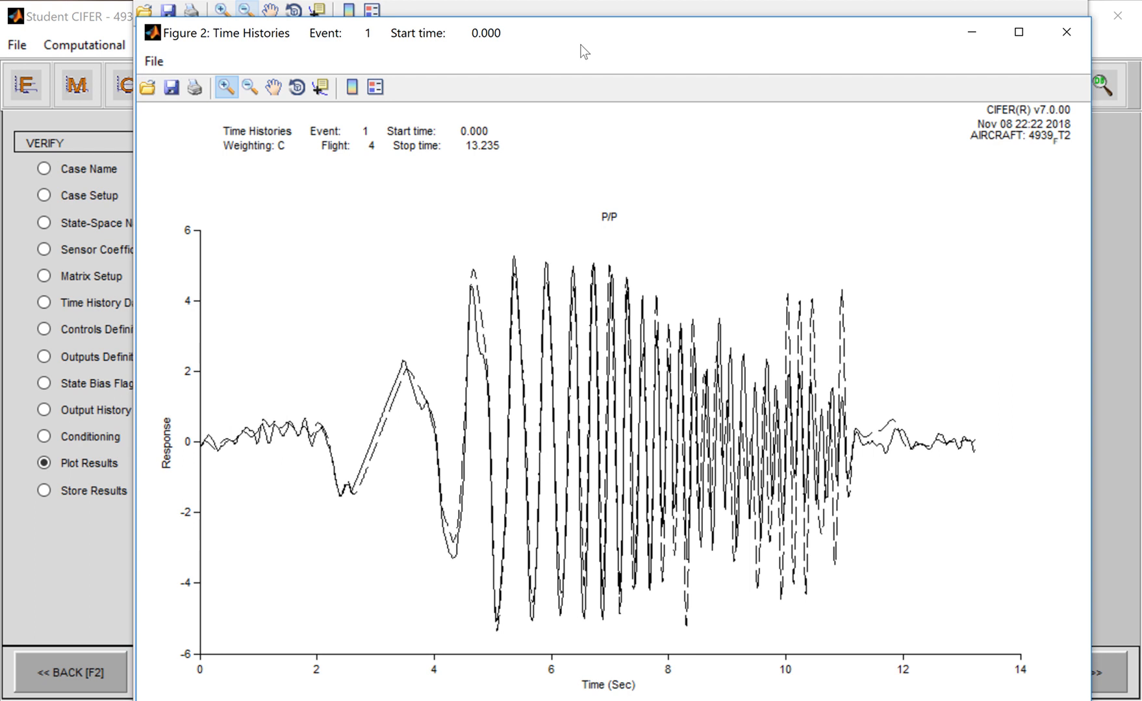
Close the P and Ail time history figures.
{"action": "left_click_drag", "start_coordinate": [582, 47], "coordinate": [617, 77]}
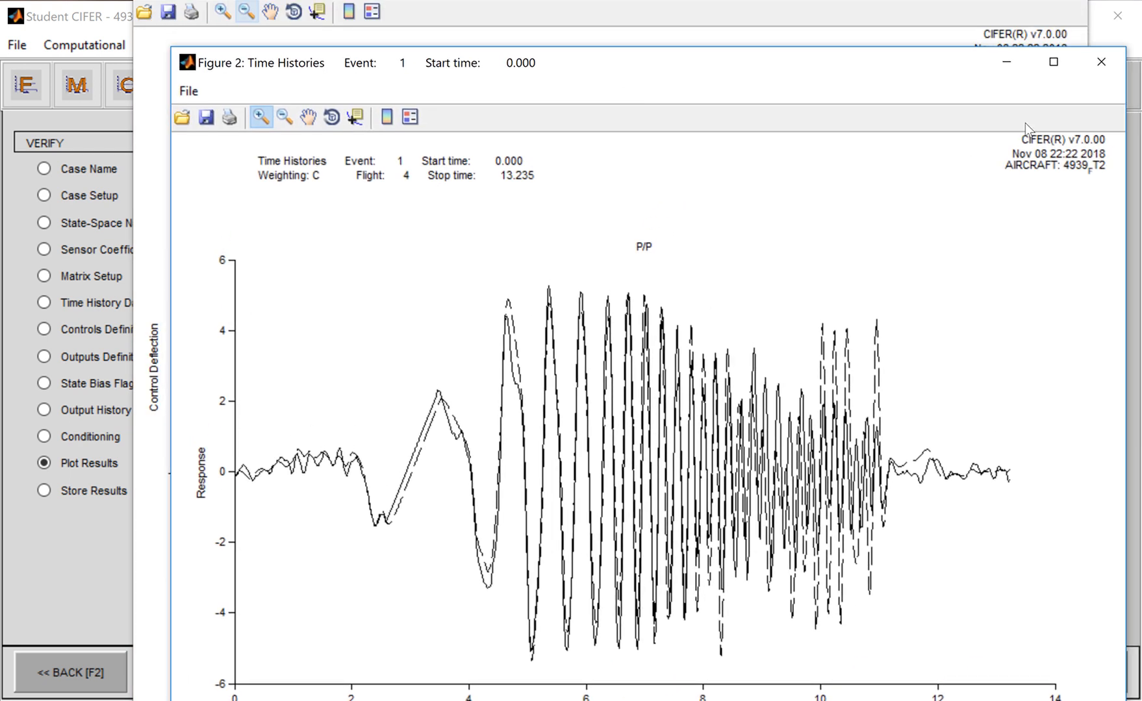
{"action": "left_click", "coordinate": [1098, 65]}
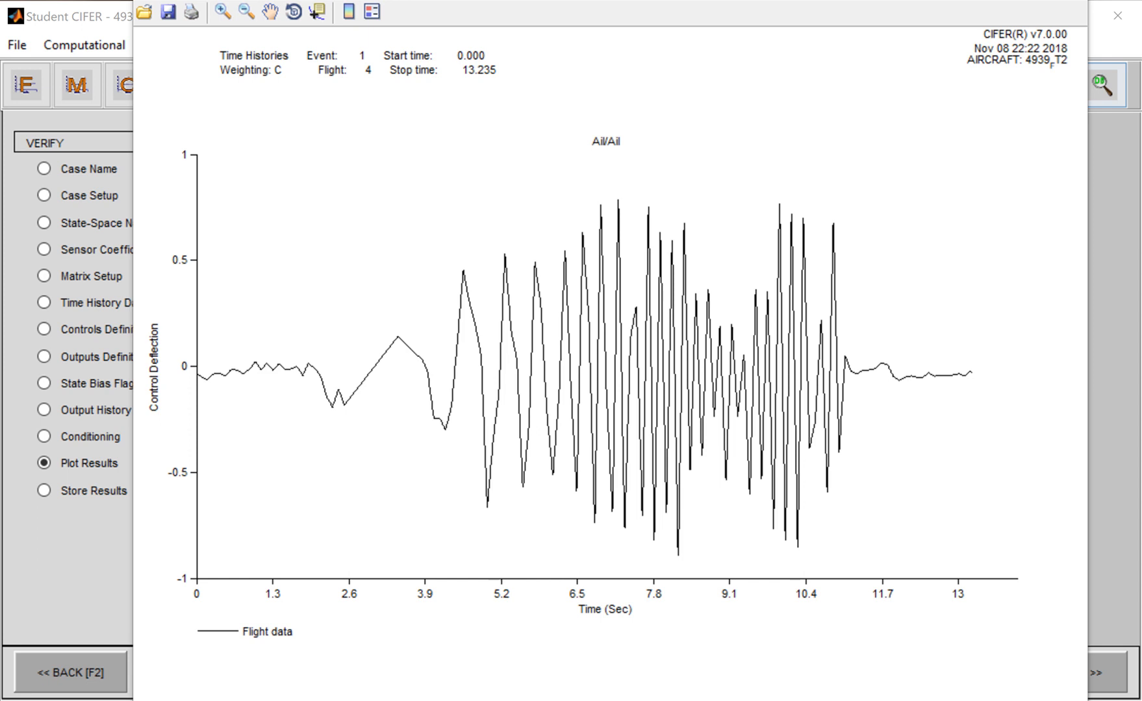
{"action": "left_click", "coordinate": [1065, 0]}
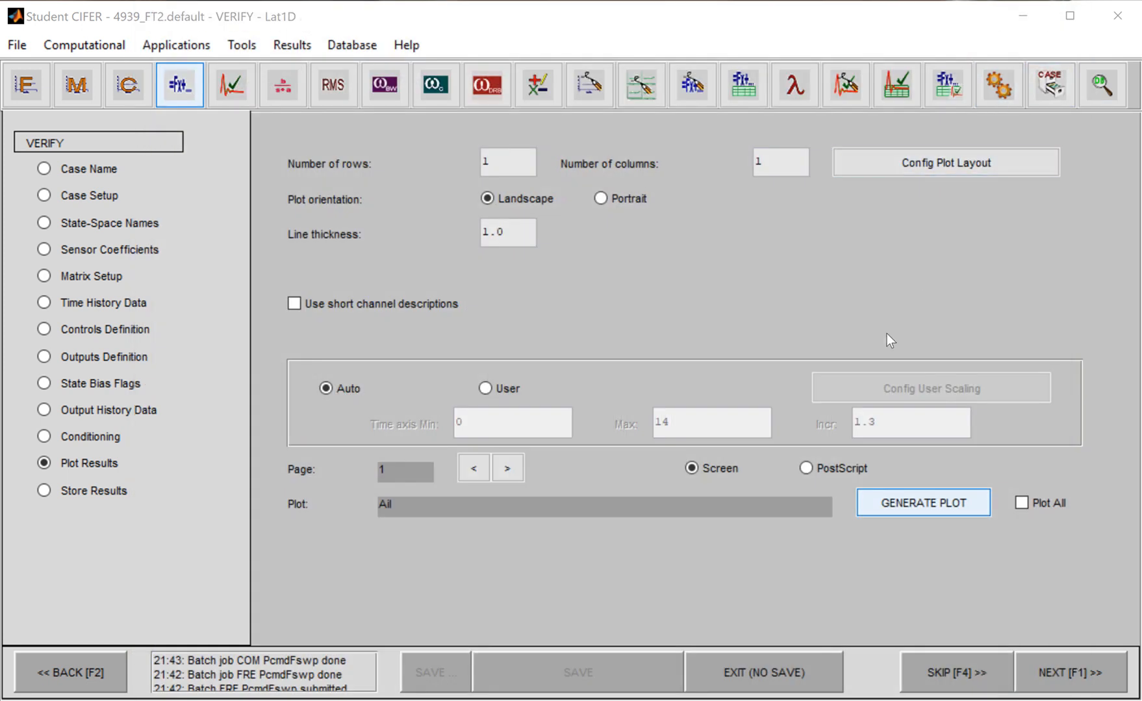
Store all VERIFY results for later reporting or plotting under the case name Lat1D.
{"action": "left_click", "coordinate": [1080, 669]}
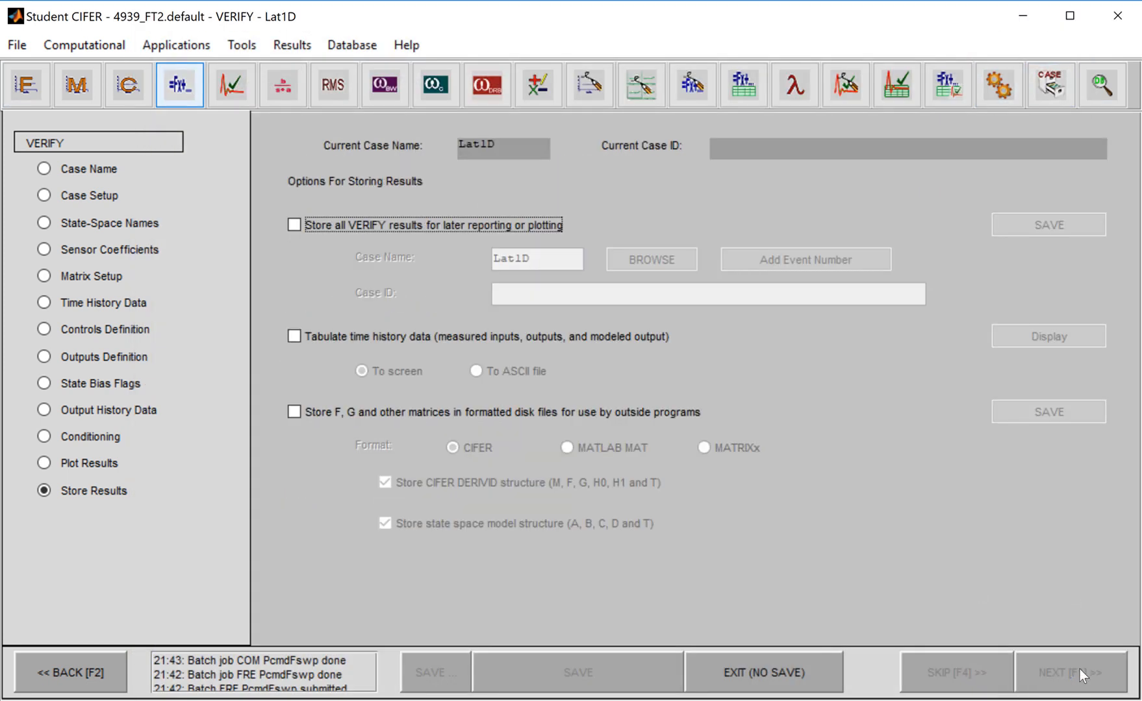
{"action": "left_click", "coordinate": [296, 227]}
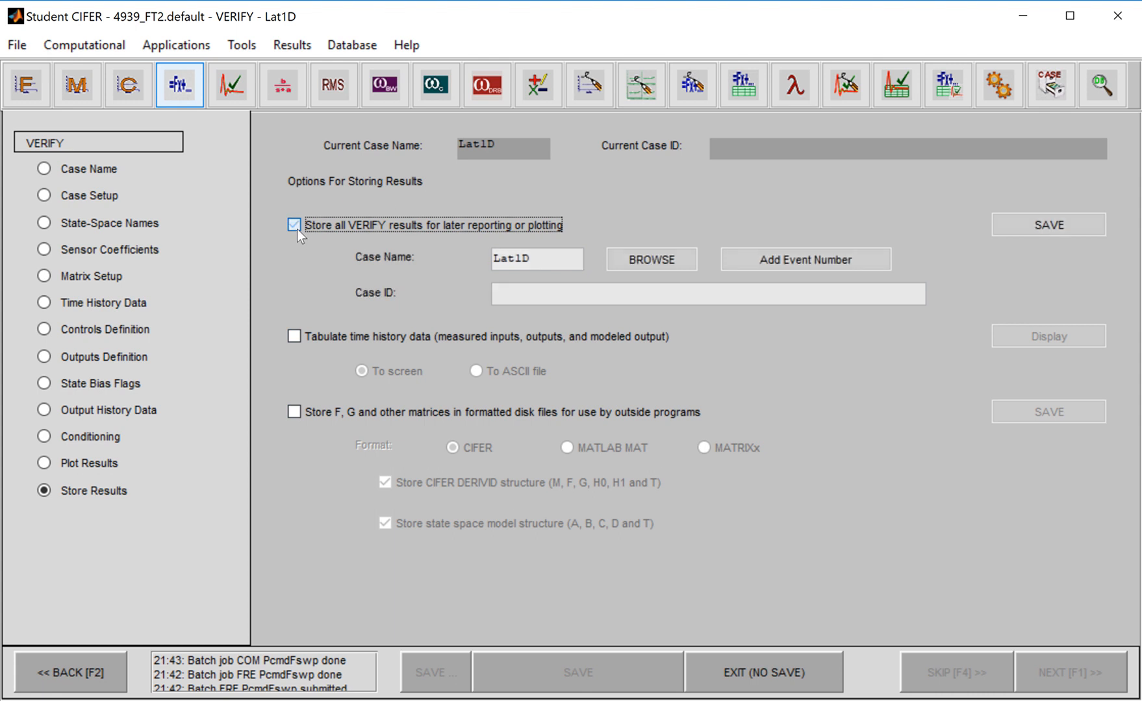
{"action": "left_click", "coordinate": [1047, 221]}
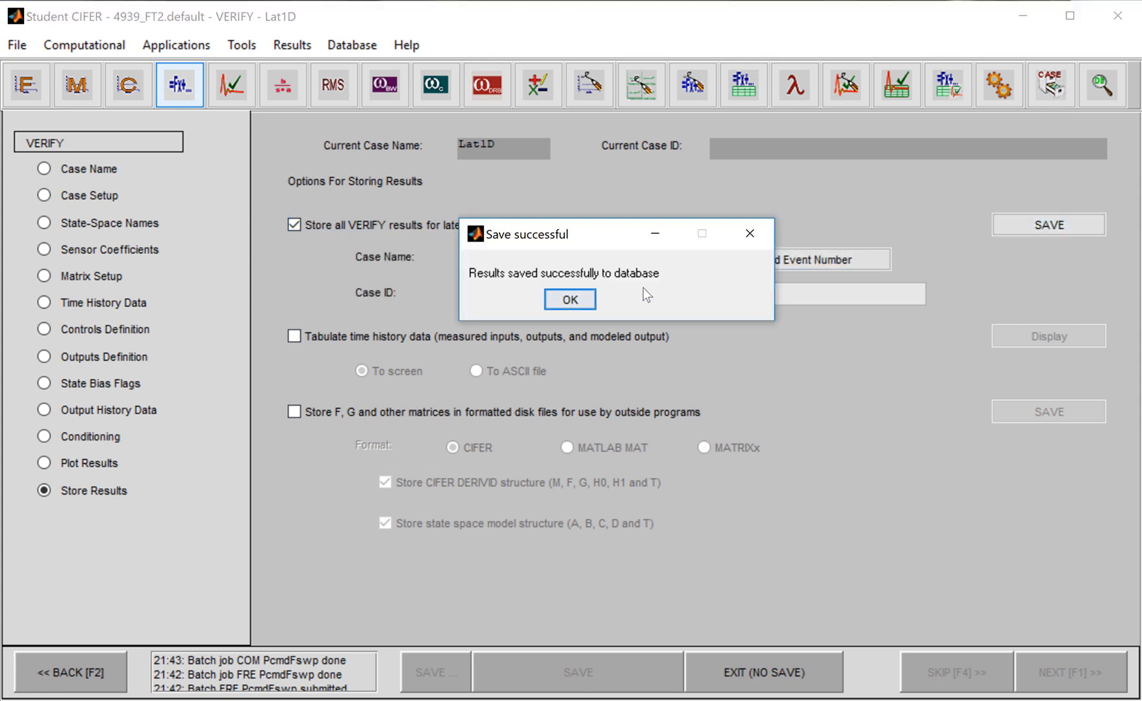
{"action": "left_click", "coordinate": [592, 297]}
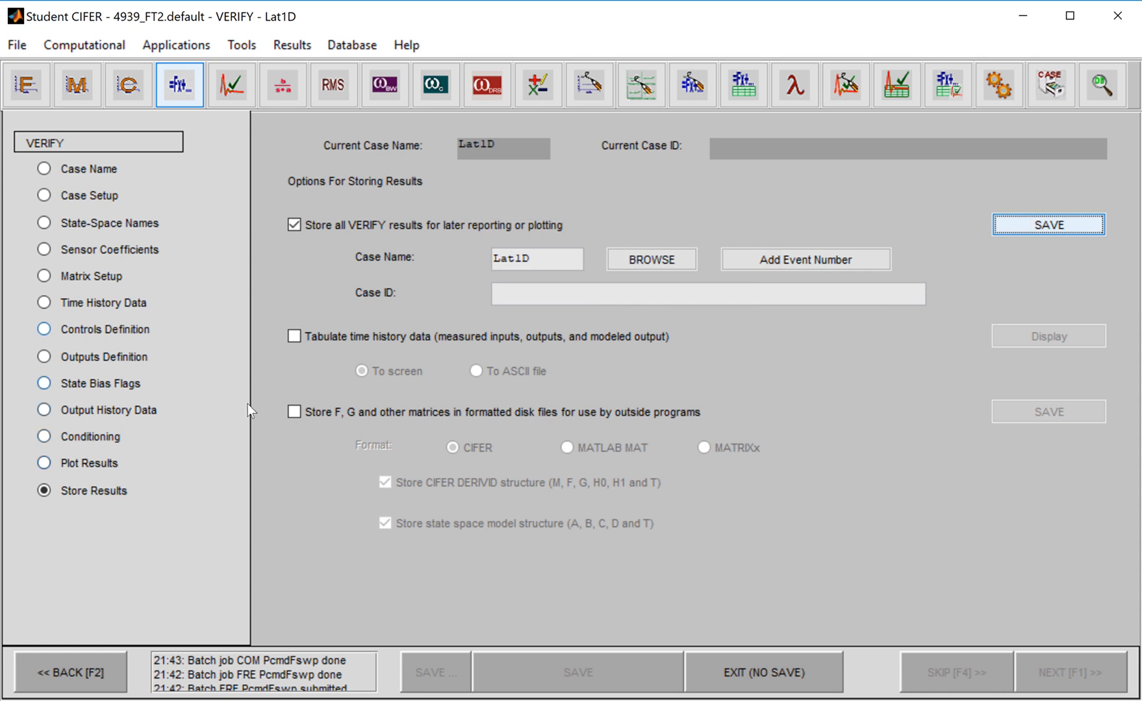
{"action": "mouse_move", "coordinate": [702, 1]}
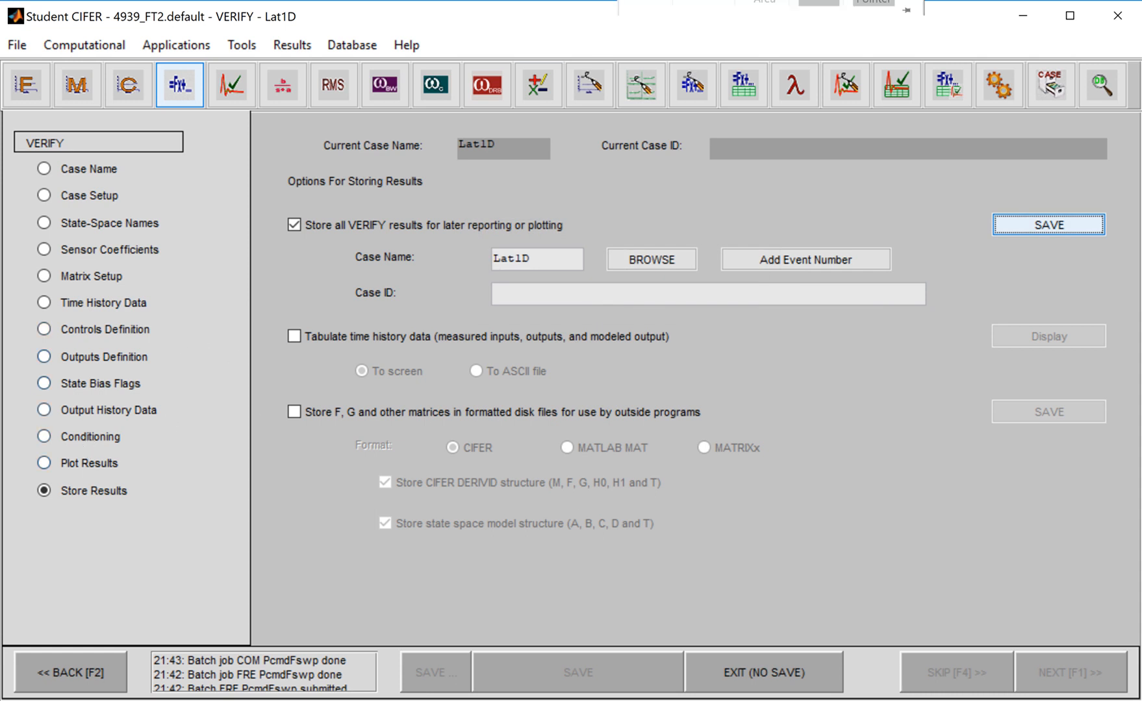